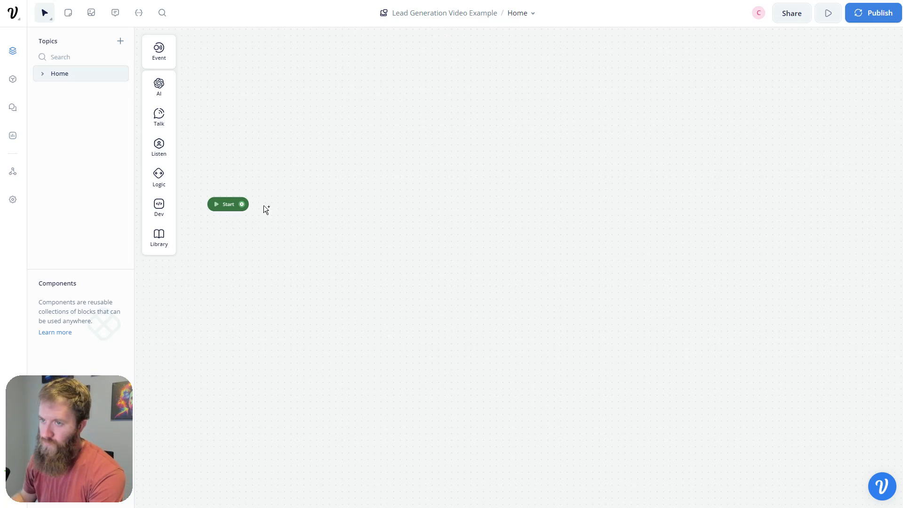
- Add a text block after Start saying 'Welcome to Acme Corp. How can I assist you today?' and name it Greeting
{"action": "left_click_drag", "start_coordinate": [241, 204], "coordinate": [336, 186]}
{"action": "mouse_move", "coordinate": [370, 216]}
{"action": "left_click", "coordinate": [453, 226]}
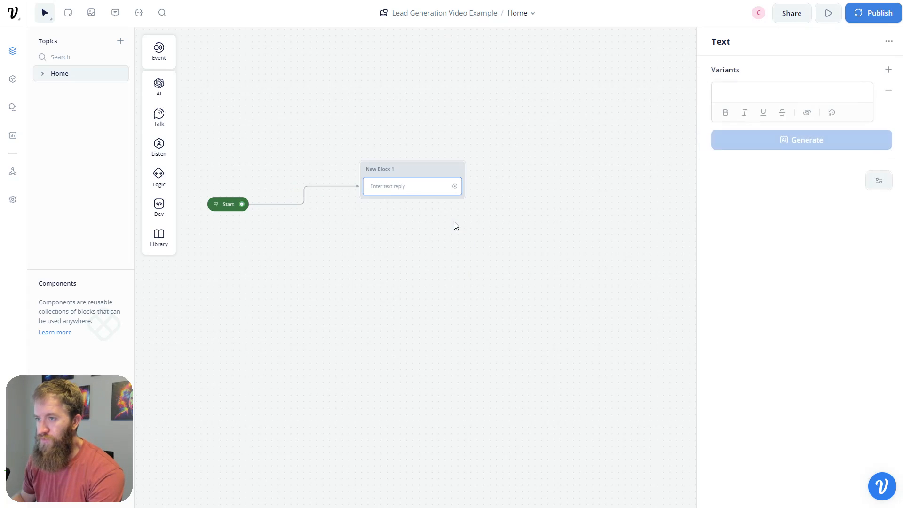
{"action": "left_click", "coordinate": [778, 93]}
{"action": "type", "text": "Welcome"}
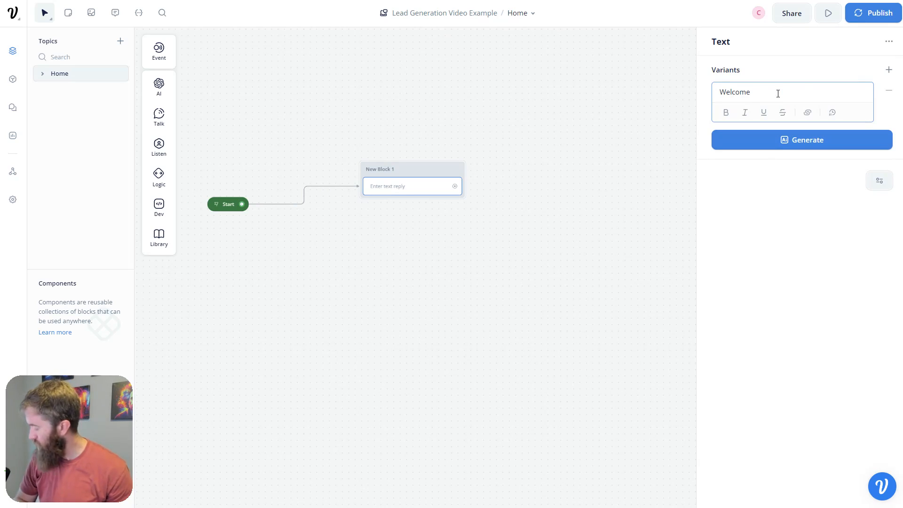
{"action": "type", "text": "to A"}
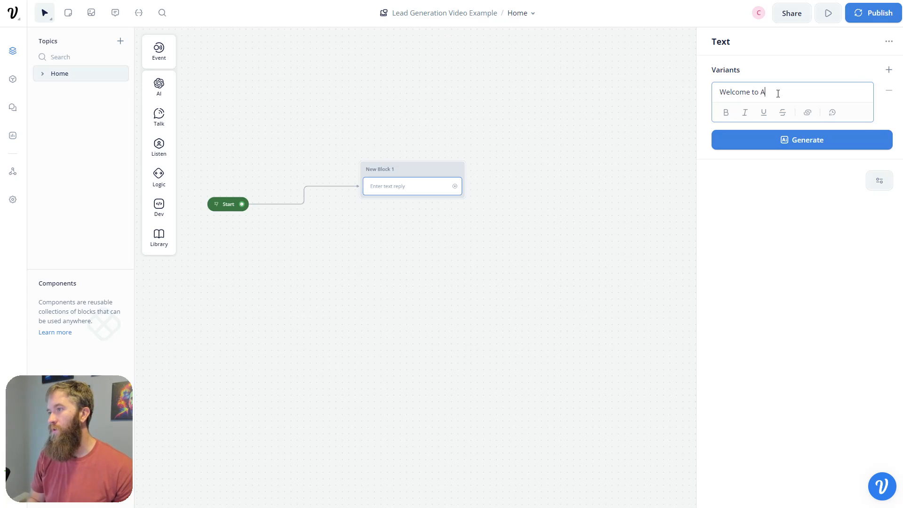
{"action": "type", "text": "cme Corp"}
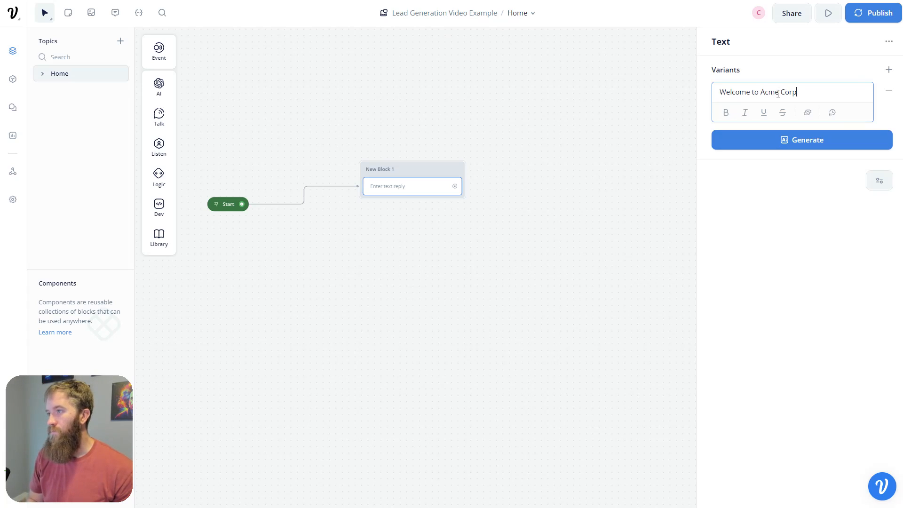
{"action": "type", "text": ".  How can I as"}
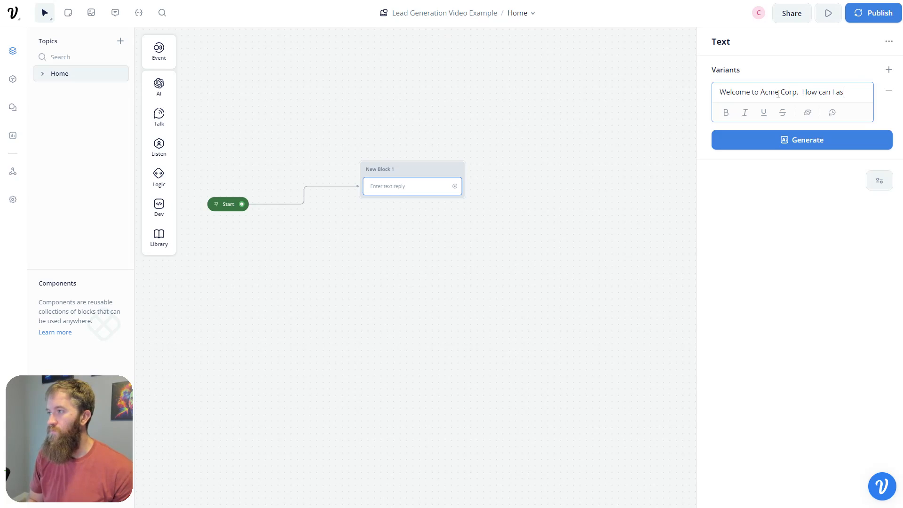
{"action": "type", "text": "sist you today?"}
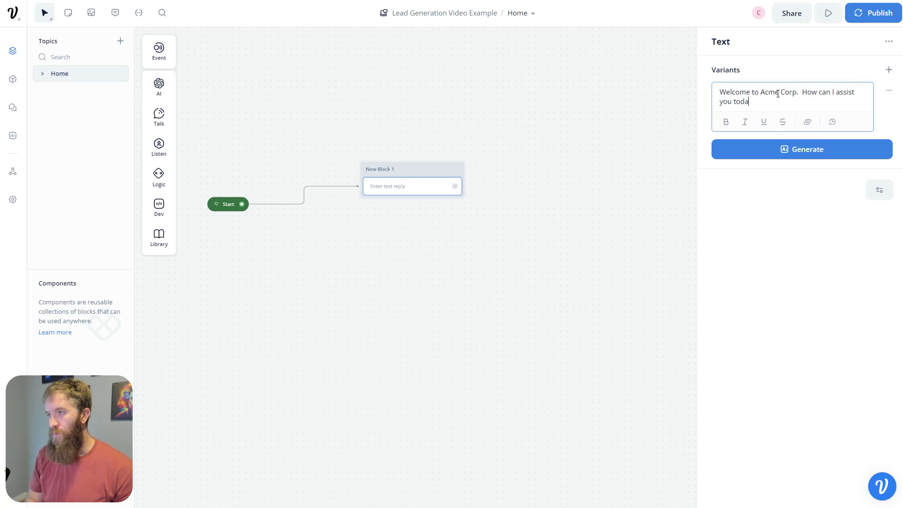
{"action": "double_click", "coordinate": [391, 169]}
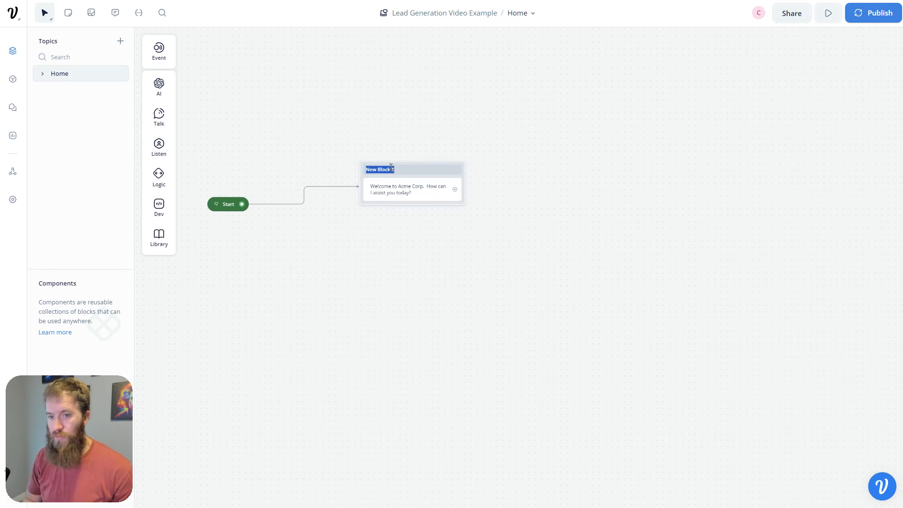
{"action": "type", "text": "Greeting"}
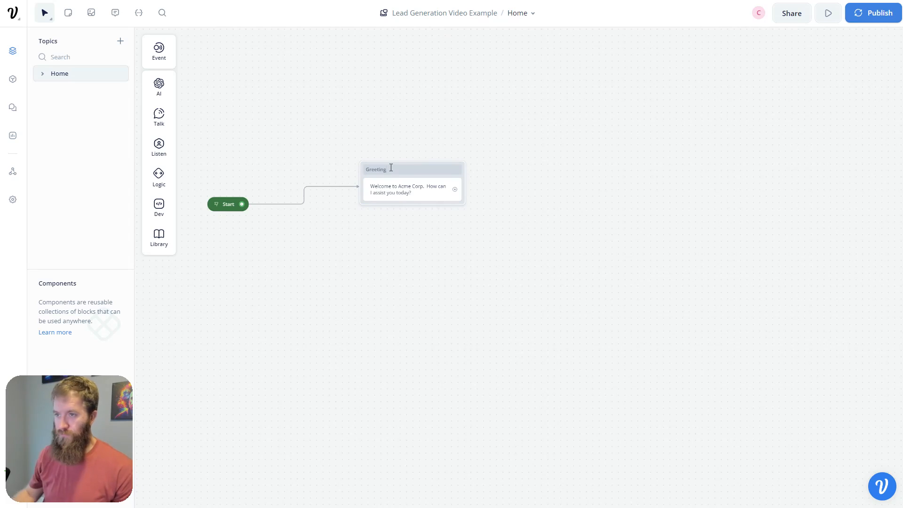
- Add a Buttons step to the Greeting block with a 'Contact Us' button
{"action": "left_click", "coordinate": [448, 288]}
{"action": "mouse_move", "coordinate": [158, 143]}
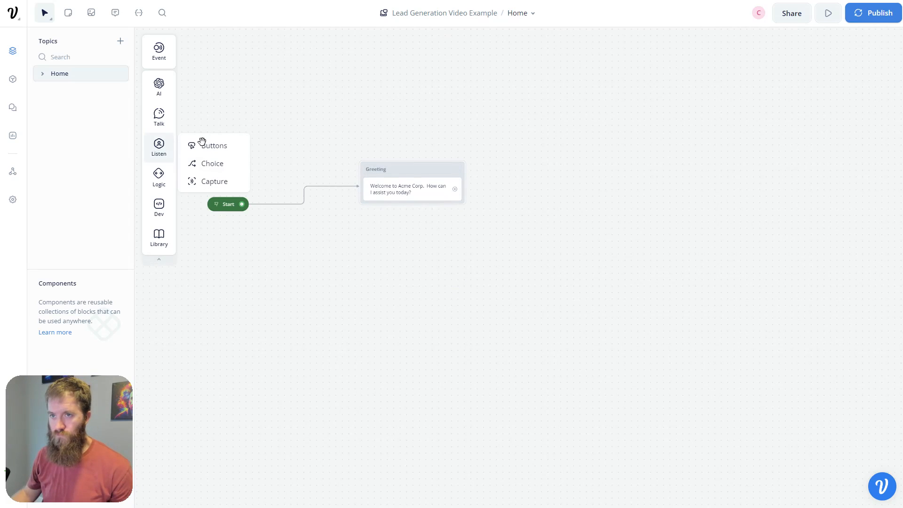
{"action": "left_click_drag", "start_coordinate": [202, 142], "coordinate": [409, 207]}
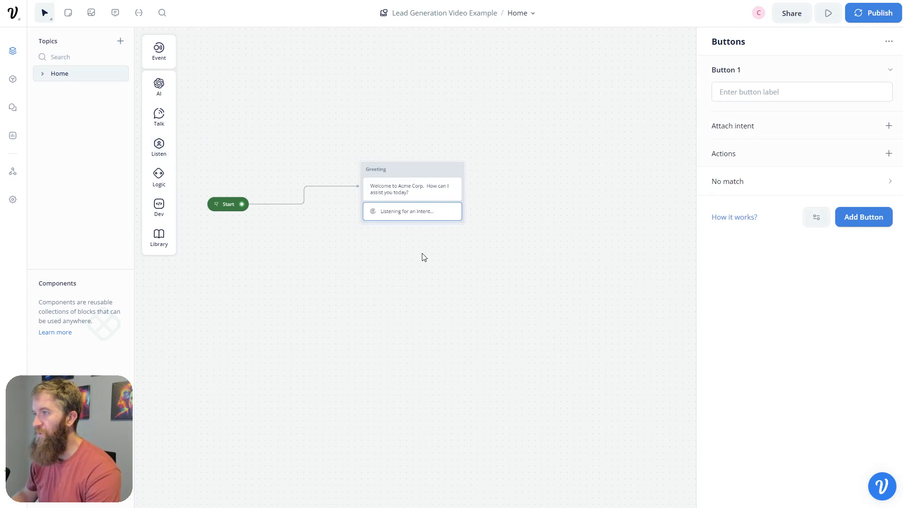
{"action": "left_click", "coordinate": [819, 87]}
{"action": "type", "text": "C"}
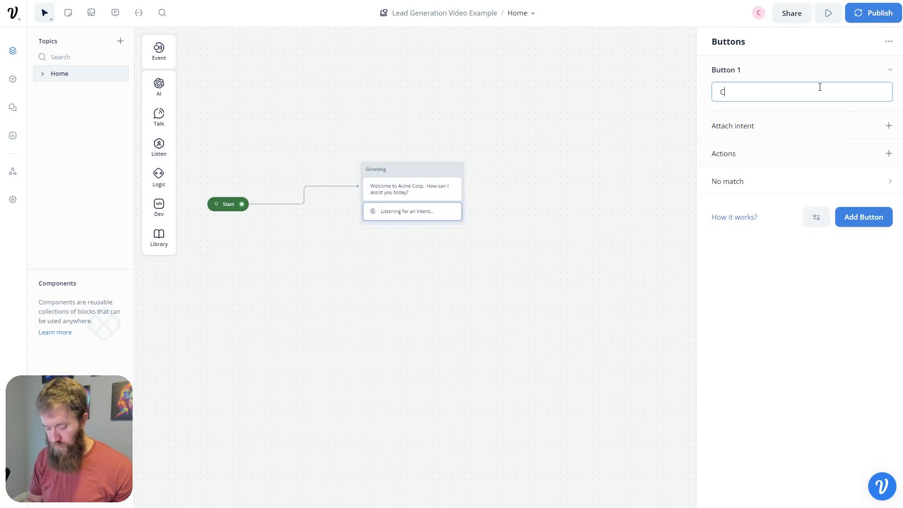
{"action": "type", "text": "ontact "}
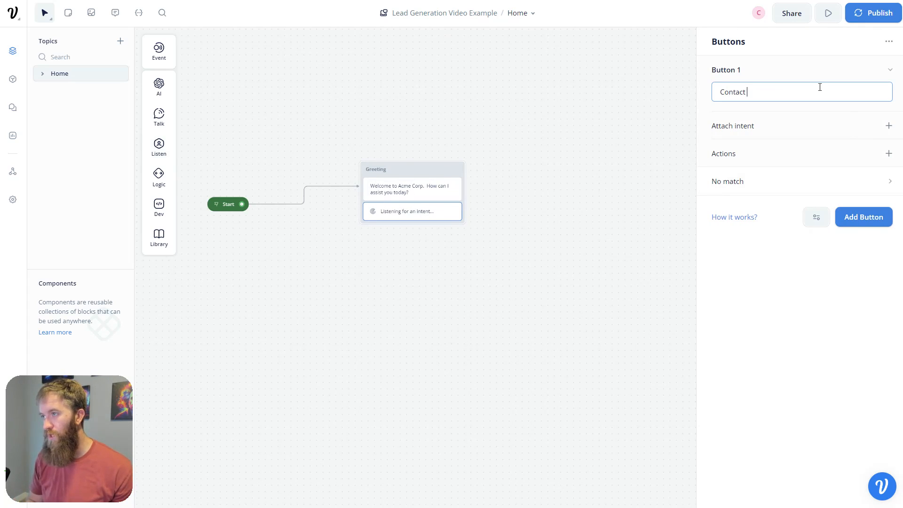
{"action": "type", "text": "Us"}
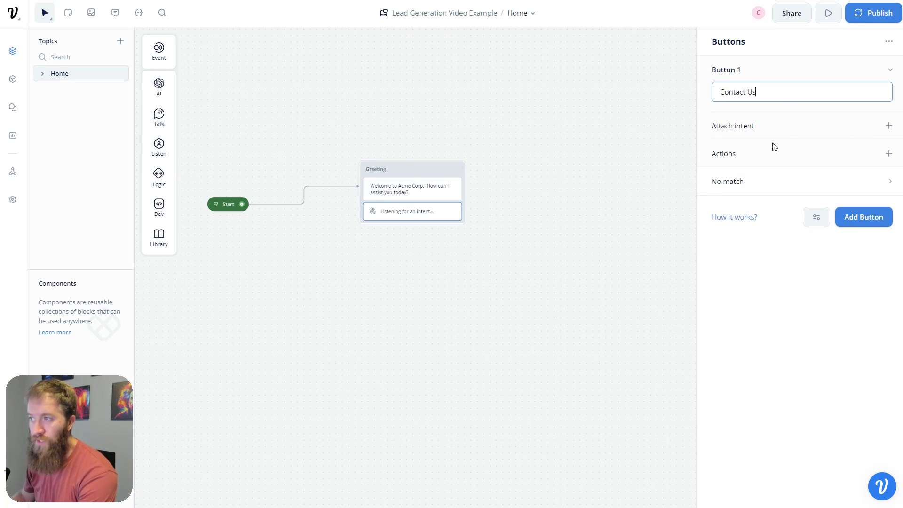
{"action": "left_click", "coordinate": [482, 276]}
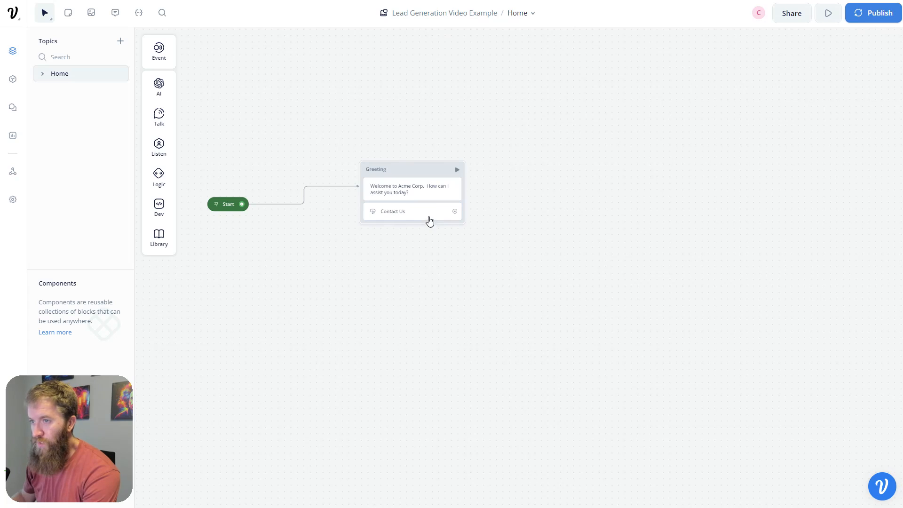
- Check the Contact Us button settings, then test-run the flow from Start and exit the test
{"action": "left_click", "coordinate": [430, 221]}
{"action": "left_click", "coordinate": [262, 226]}
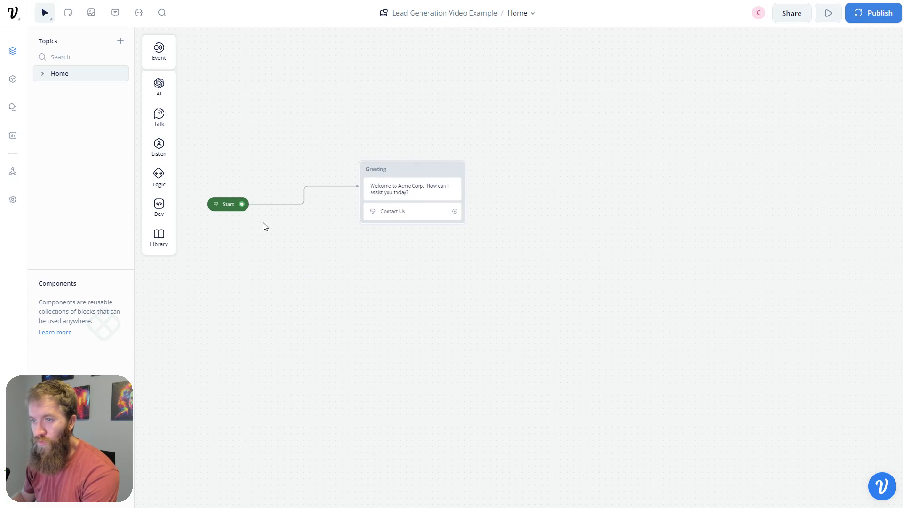
{"action": "left_click", "coordinate": [216, 205]}
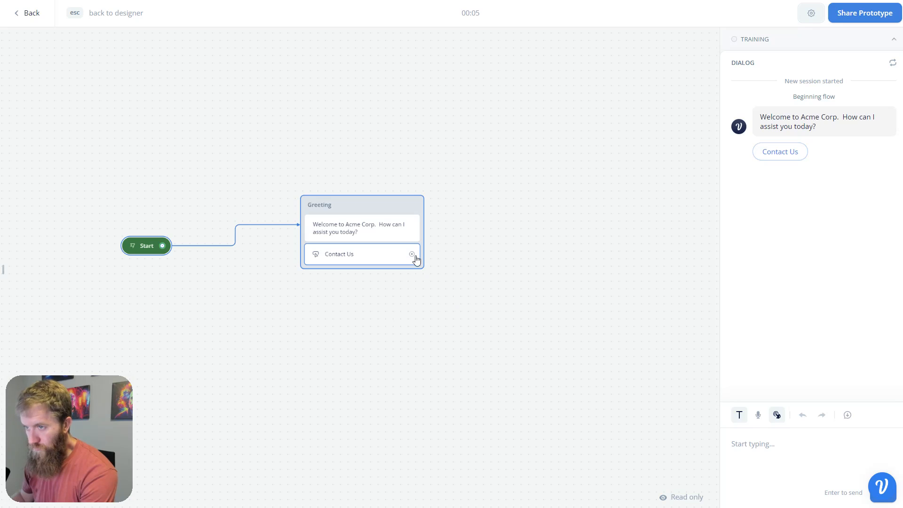
{"action": "key", "text": "Escape"}
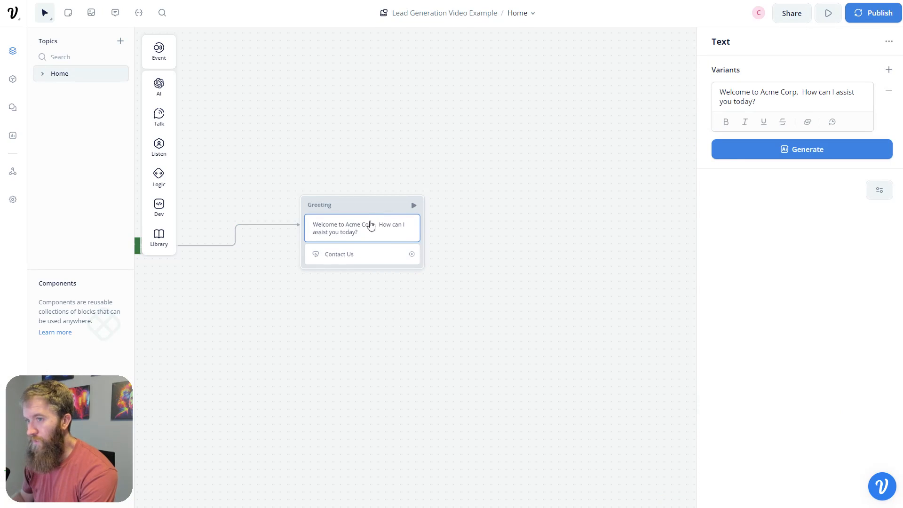
- Add a No match path to the Contact Us buttons with a Set variable action
{"action": "left_click", "coordinate": [368, 260]}
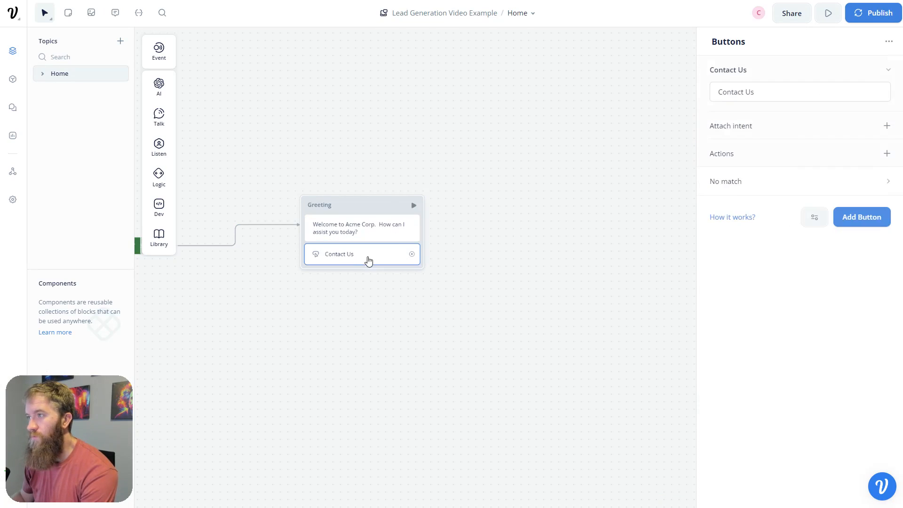
{"action": "left_click", "coordinate": [805, 183]}
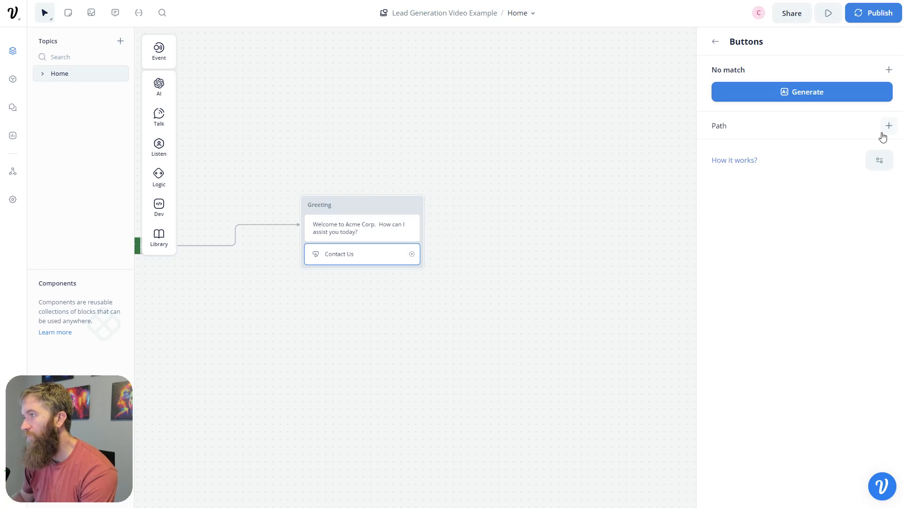
{"action": "left_click", "coordinate": [889, 126]}
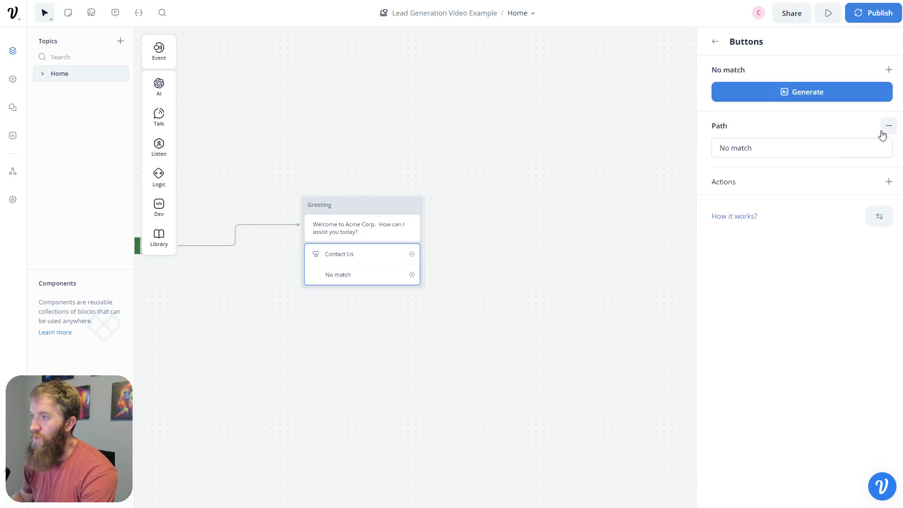
{"action": "left_click", "coordinate": [887, 182]}
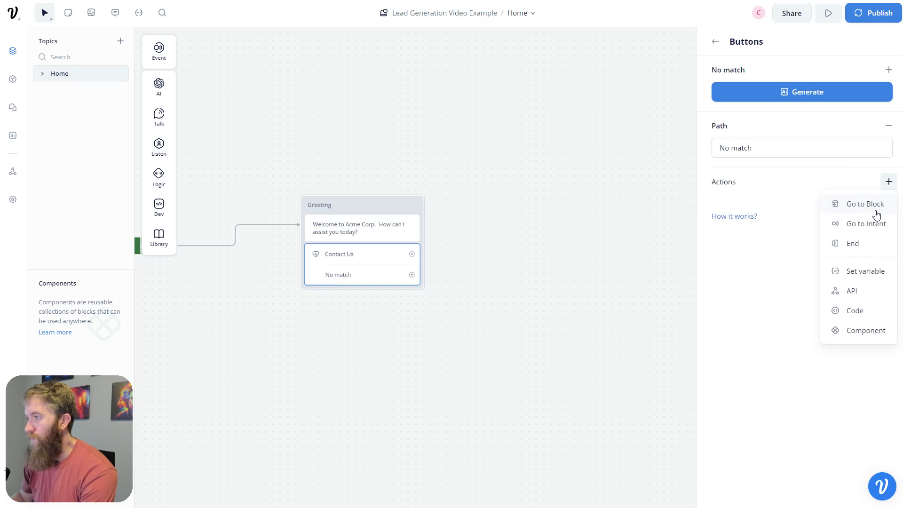
{"action": "left_click", "coordinate": [862, 272]}
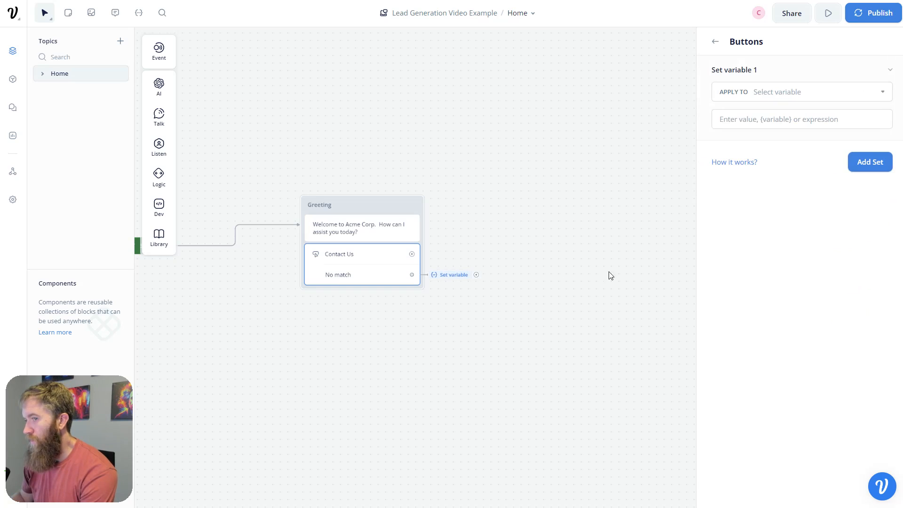
- Create the variable first_question in that action and start a connection from its port
{"action": "left_click", "coordinate": [820, 93]}
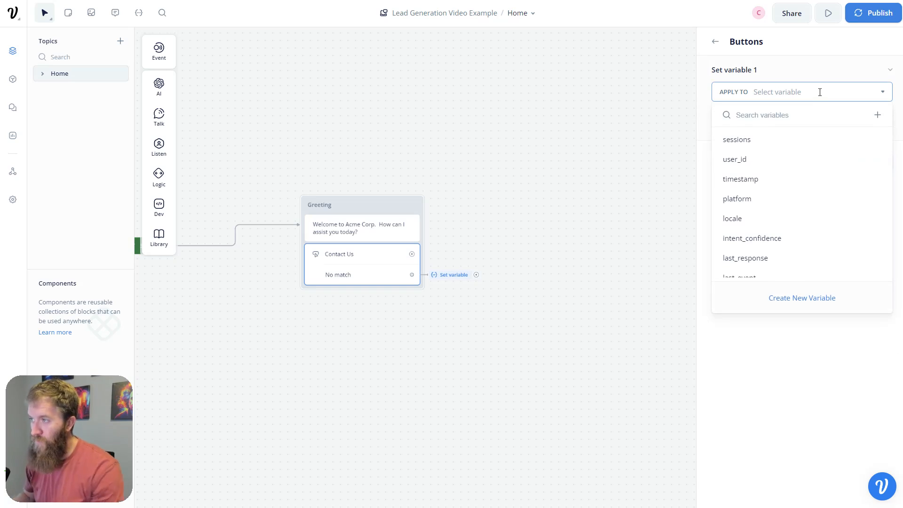
{"action": "type", "text": "first"}
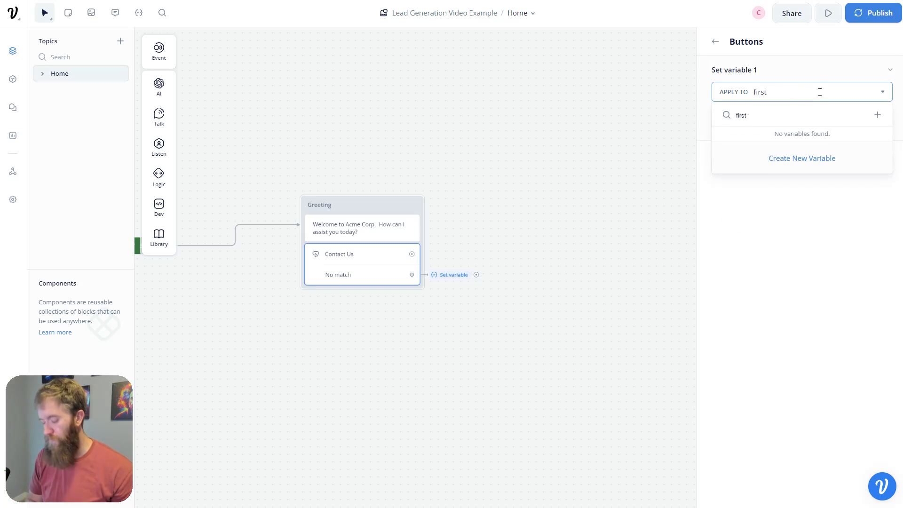
{"action": "type", "text": "_question"}
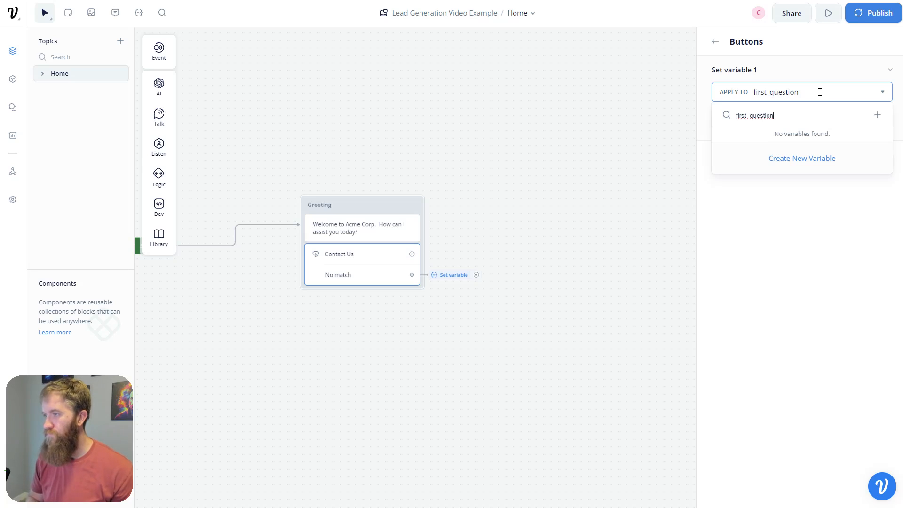
{"action": "left_click", "coordinate": [796, 160]}
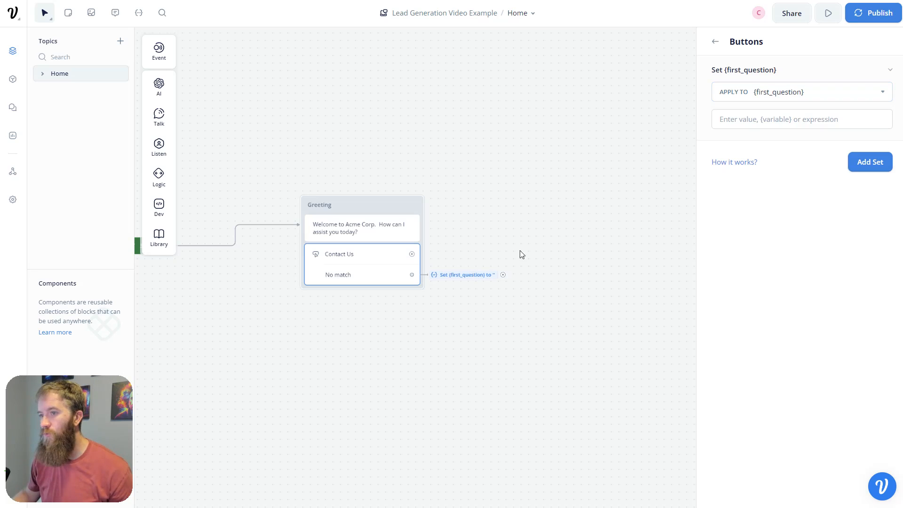
{"action": "left_click_drag", "start_coordinate": [503, 275], "coordinate": [558, 228]}
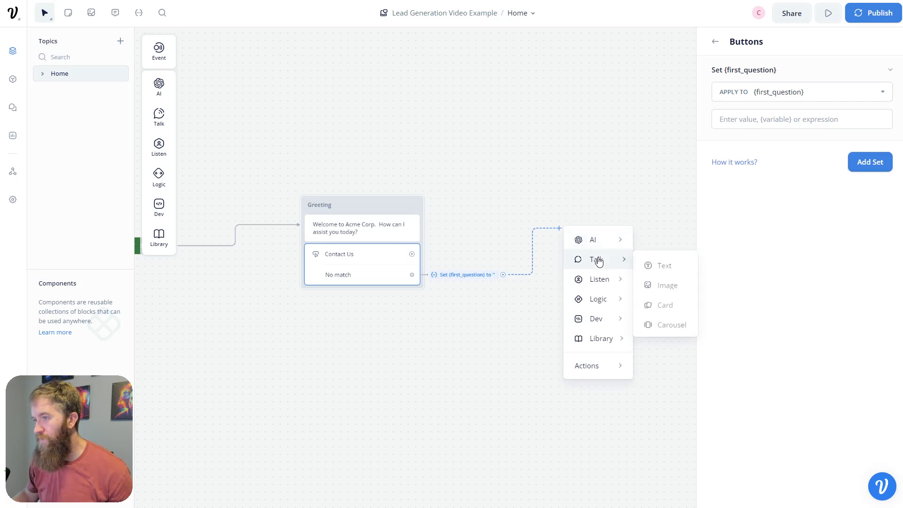
- Add a Set AI block named 'Value Path' after the first_question step and move it up and right
{"action": "mouse_move", "coordinate": [606, 246]}
{"action": "left_click", "coordinate": [664, 264]}
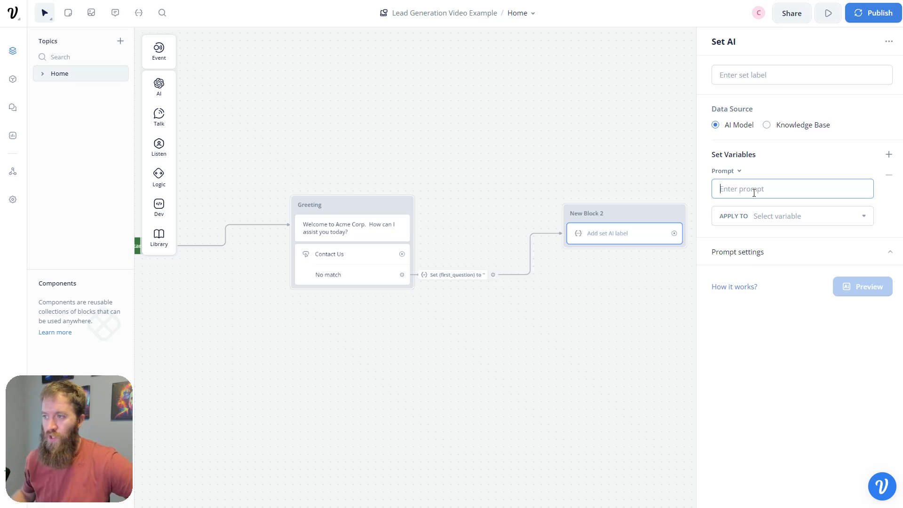
{"action": "double_click", "coordinate": [599, 213]}
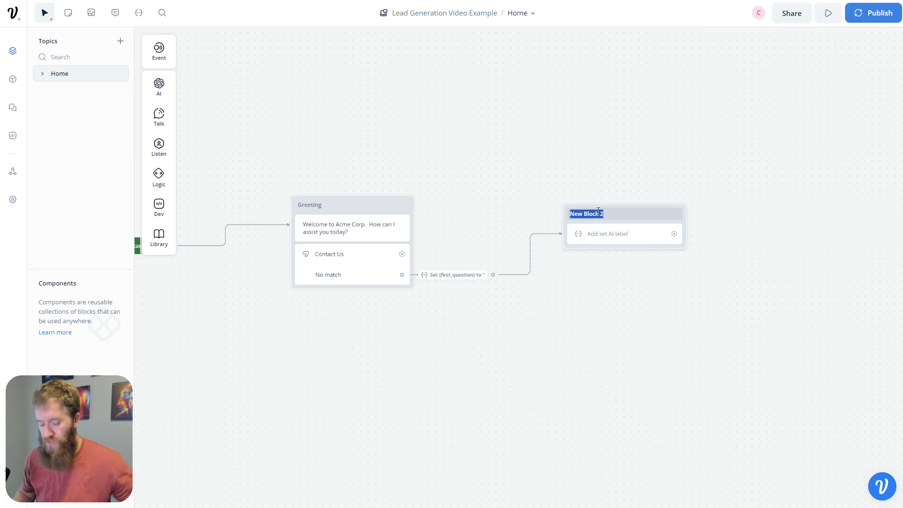
{"action": "type", "text": "Value Path"}
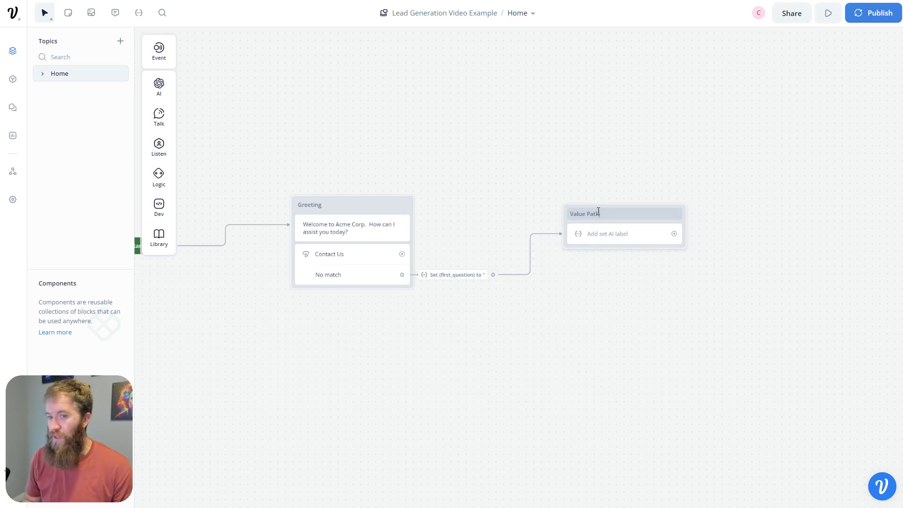
{"action": "left_click_drag", "start_coordinate": [619, 214], "coordinate": [675, 87]}
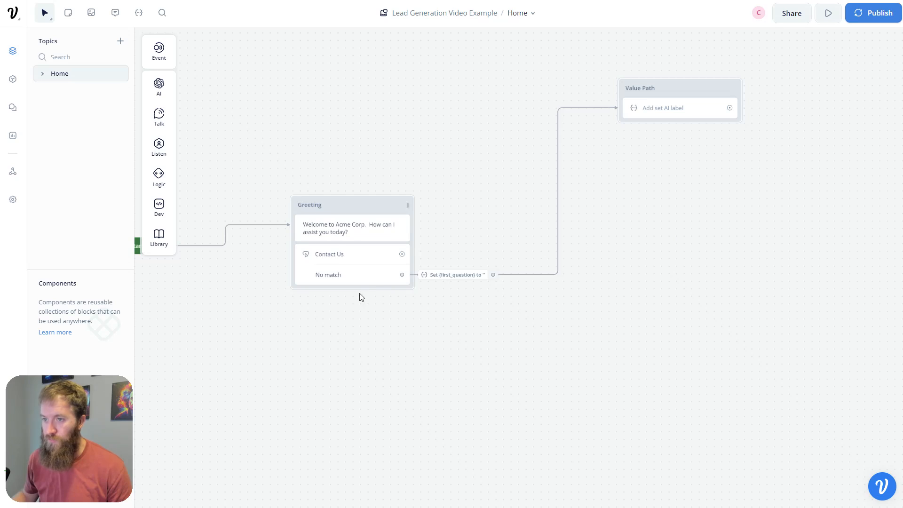
{"action": "left_click_drag", "start_coordinate": [272, 363], "coordinate": [352, 367]}
{"action": "left_click", "coordinate": [400, 239]}
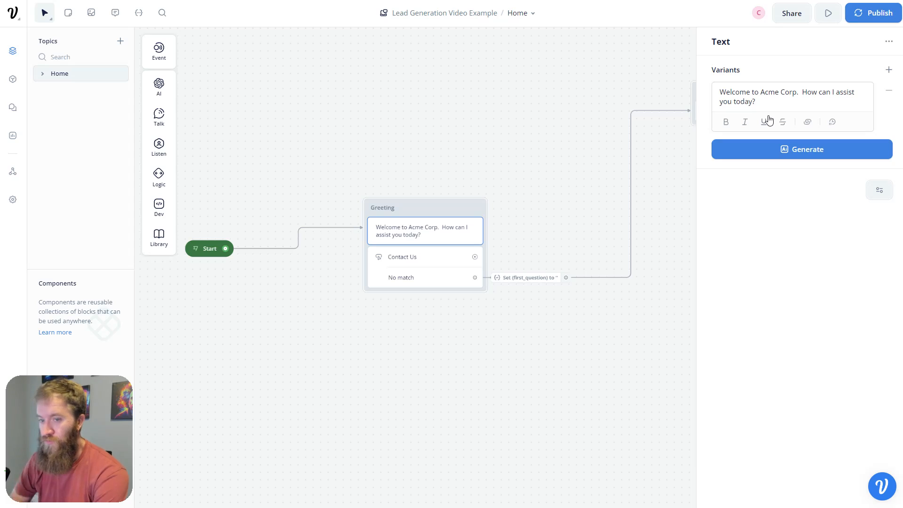
- Select the Start block to test the Greeting's welcome message and Contact Us button
{"action": "left_click", "coordinate": [195, 249]}
{"action": "key", "text": "r"}
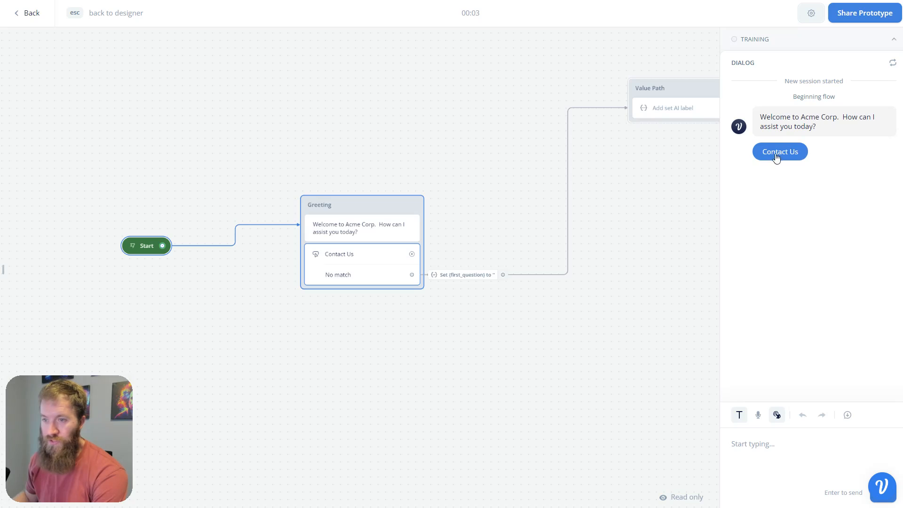
{"action": "left_click", "coordinate": [799, 152]}
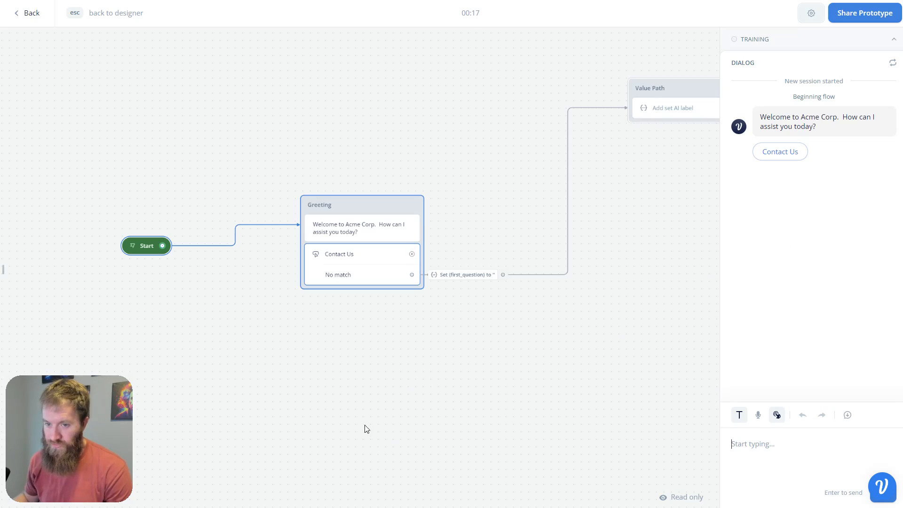
{"action": "left_click_drag", "start_coordinate": [365, 427], "coordinate": [410, 326]}
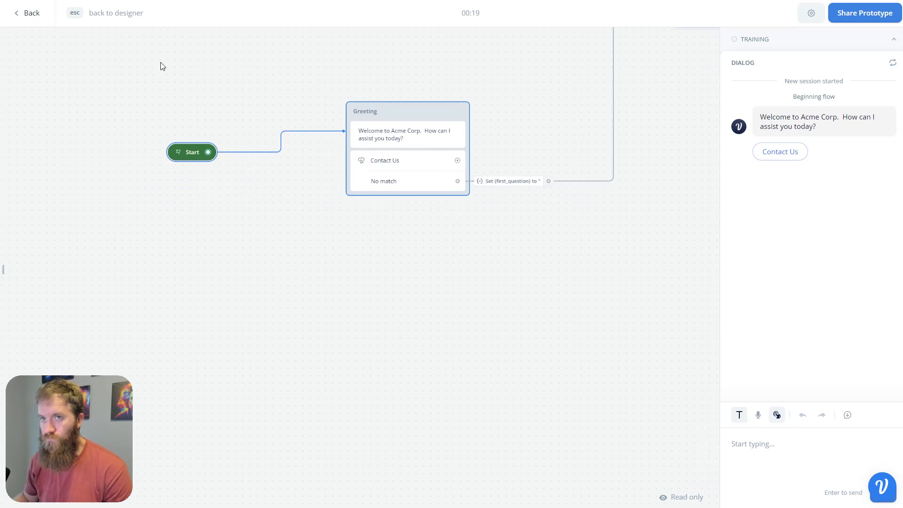
{"action": "left_click", "coordinate": [29, 24]}
- Place an Intent trigger block below the Greeting and draw a path from Contact Us
{"action": "mouse_move", "coordinate": [158, 55]}
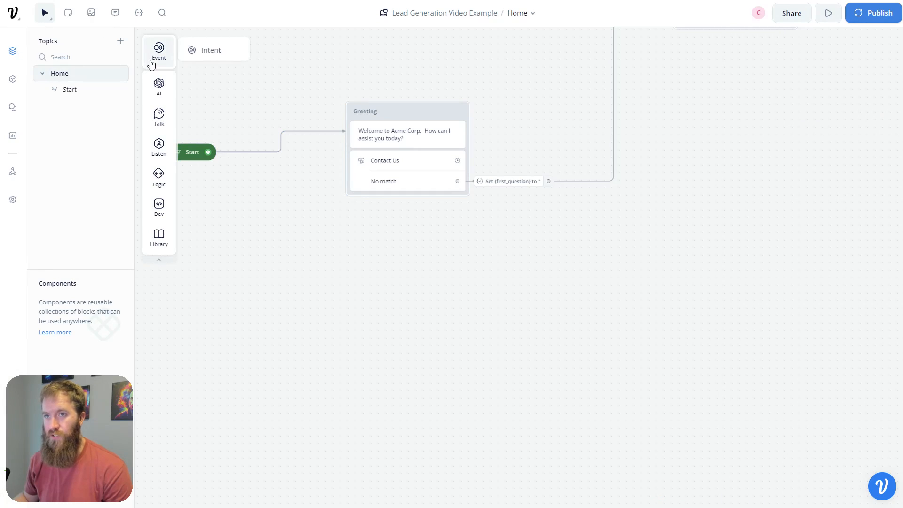
{"action": "left_click_drag", "start_coordinate": [196, 52], "coordinate": [318, 301]}
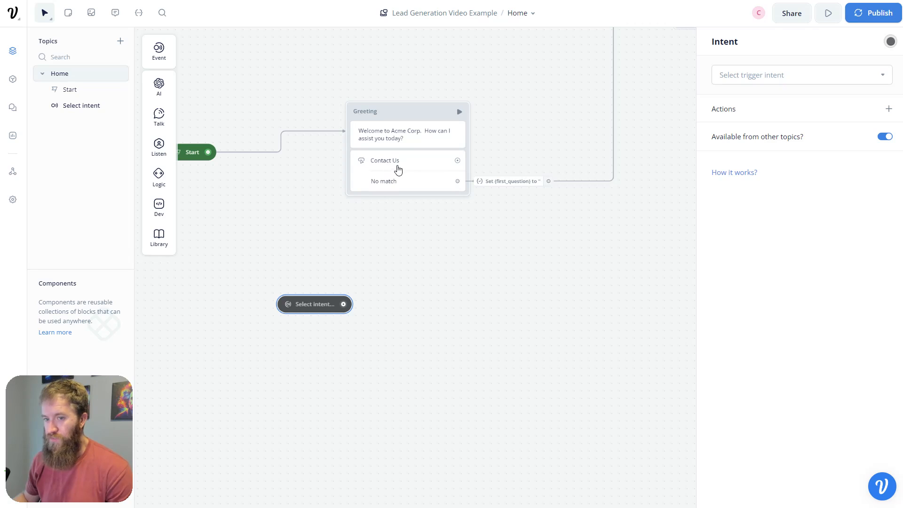
{"action": "left_click_drag", "start_coordinate": [457, 161], "coordinate": [504, 159]}
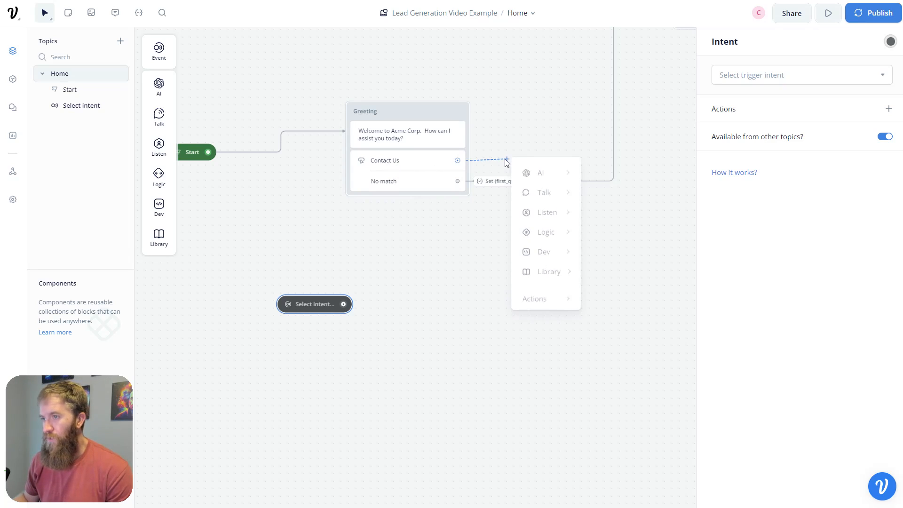
- Search the trigger intents for 'conta', then choose to create a new intent
{"action": "left_click", "coordinate": [776, 75]}
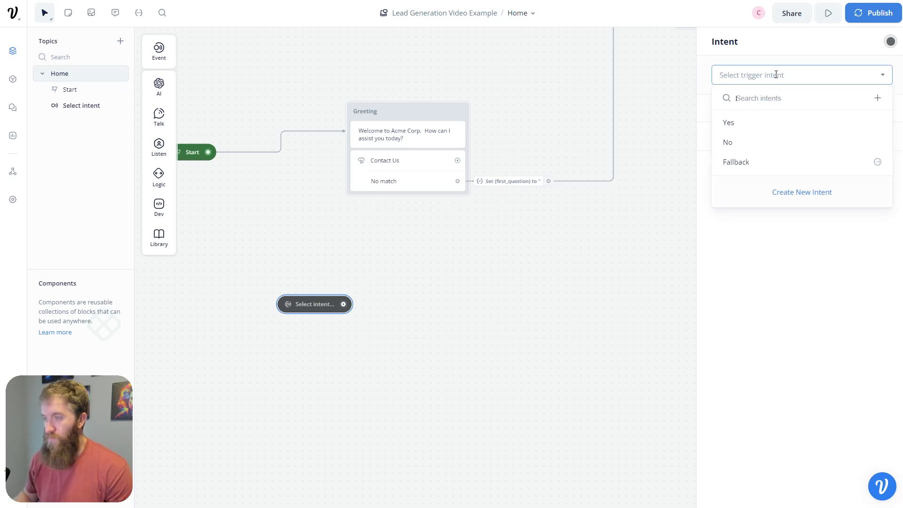
{"action": "type", "text": "conta"}
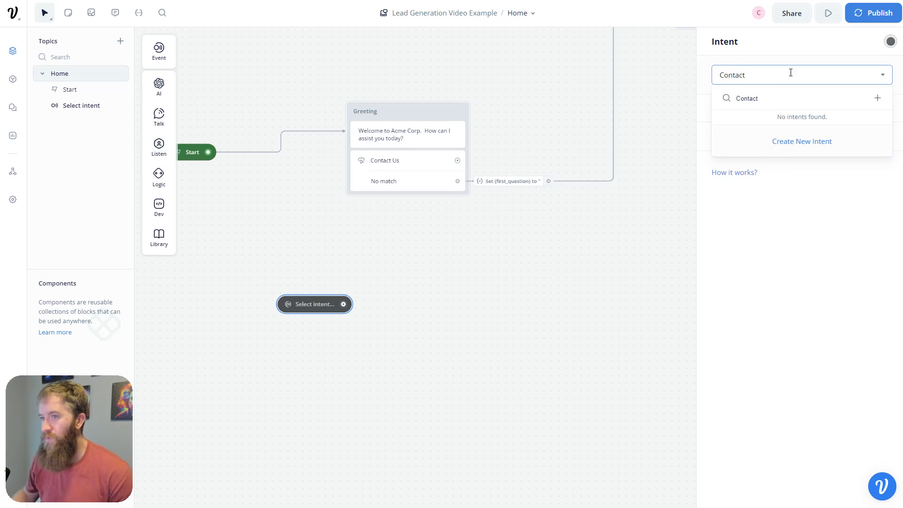
{"action": "left_click", "coordinate": [374, 317]}
{"action": "left_click", "coordinate": [325, 308]}
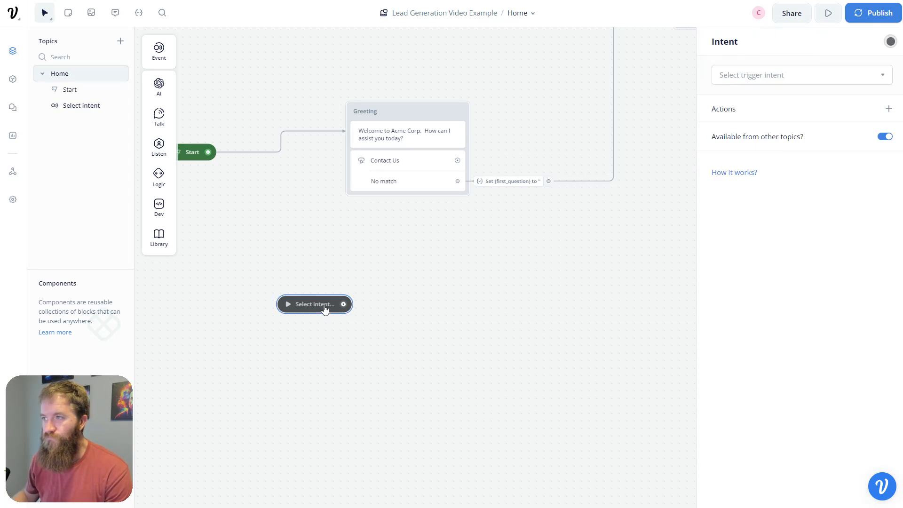
{"action": "left_click", "coordinate": [800, 76]}
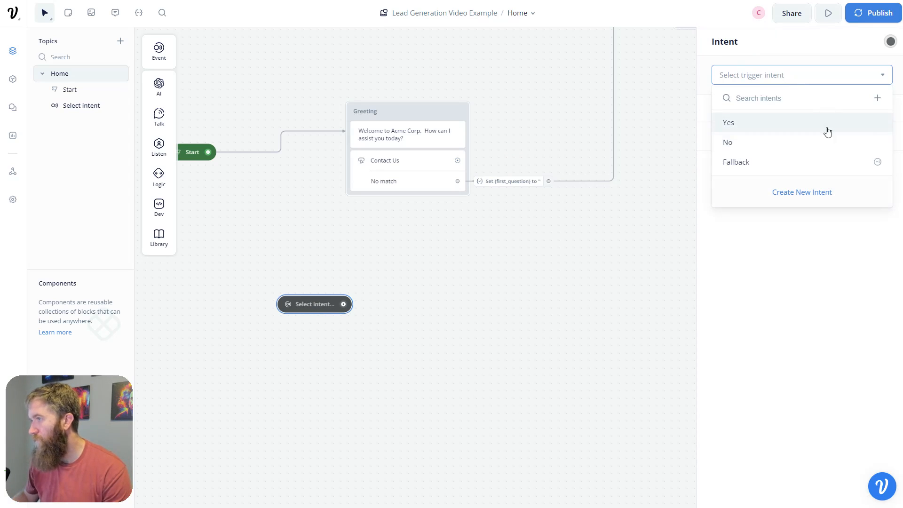
{"action": "left_click", "coordinate": [807, 193]}
- Create the 'Contact' intent with a description and generated phrases, dropping the contact-information phrase
{"action": "type", "text": "Contact"}
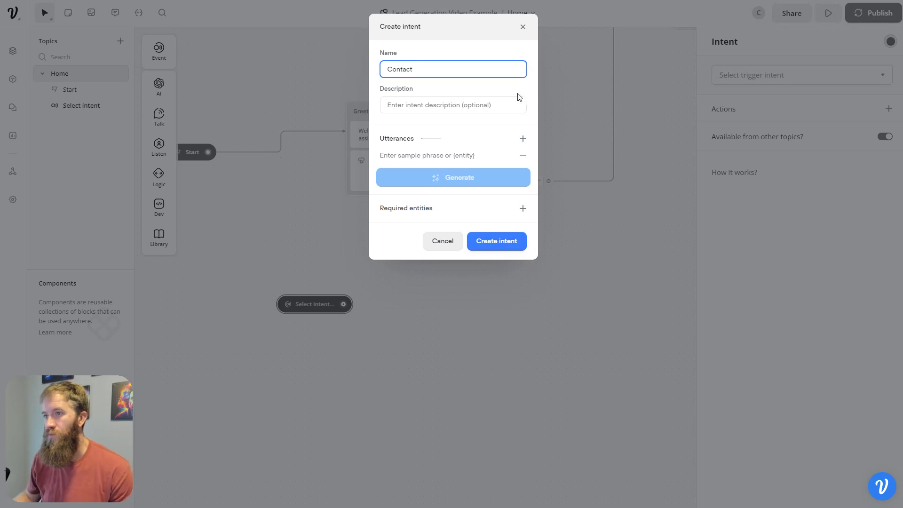
{"action": "left_click", "coordinate": [476, 106]}
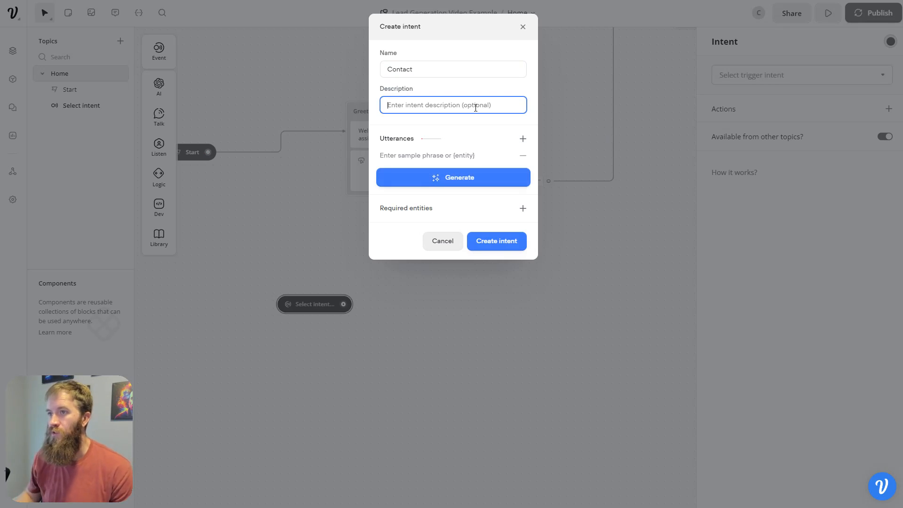
{"action": "type", "text": "usiness for add"}
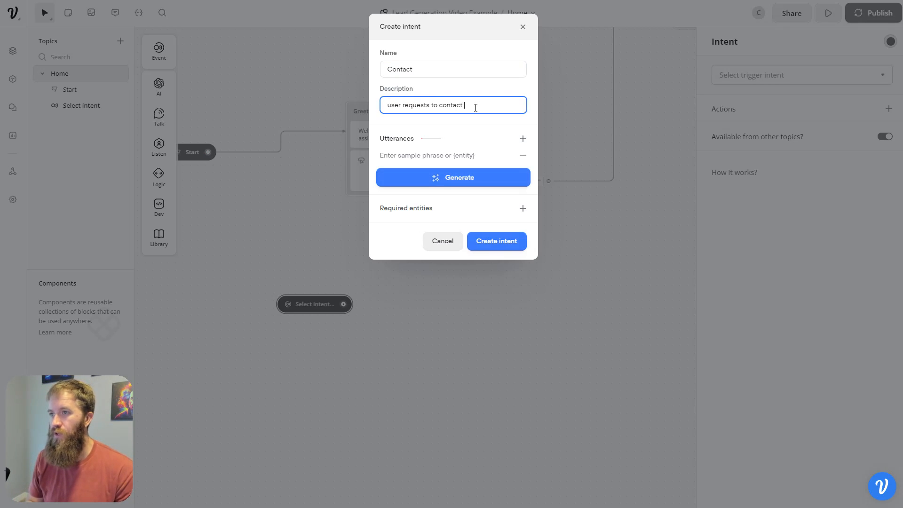
{"action": "type", "text": "itional information and info"}
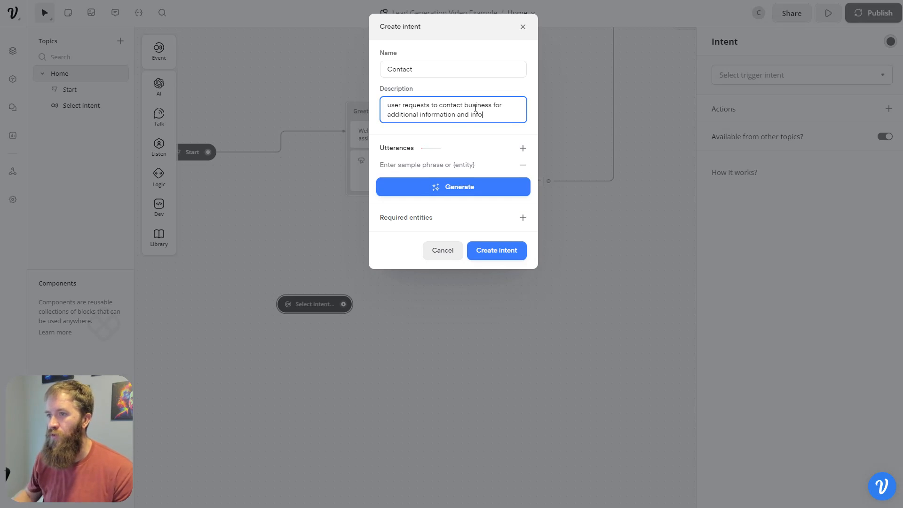
{"action": "left_click", "coordinate": [489, 191]}
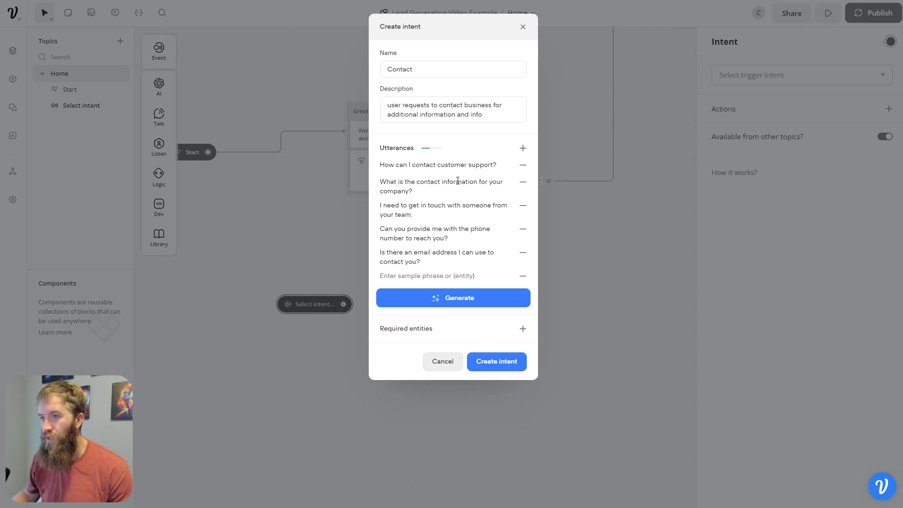
{"action": "left_click", "coordinate": [523, 181]}
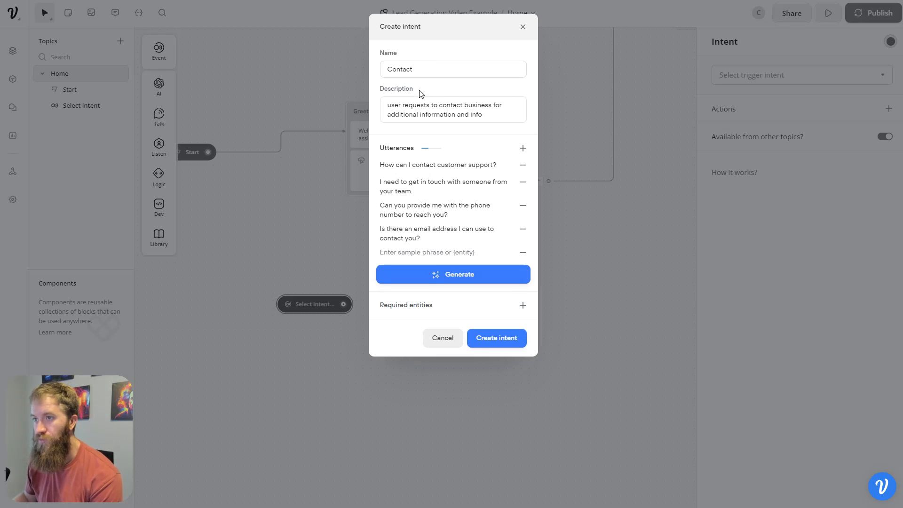
{"action": "left_click", "coordinate": [510, 338]}
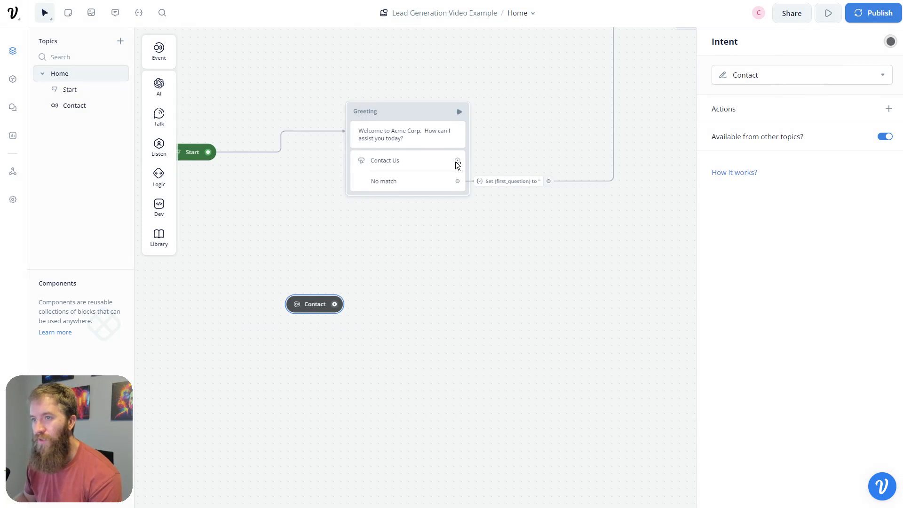
- Make the Contact Us button go to the Contact intent
{"action": "left_click_drag", "start_coordinate": [457, 161], "coordinate": [503, 160]}
{"action": "mouse_move", "coordinate": [570, 183]}
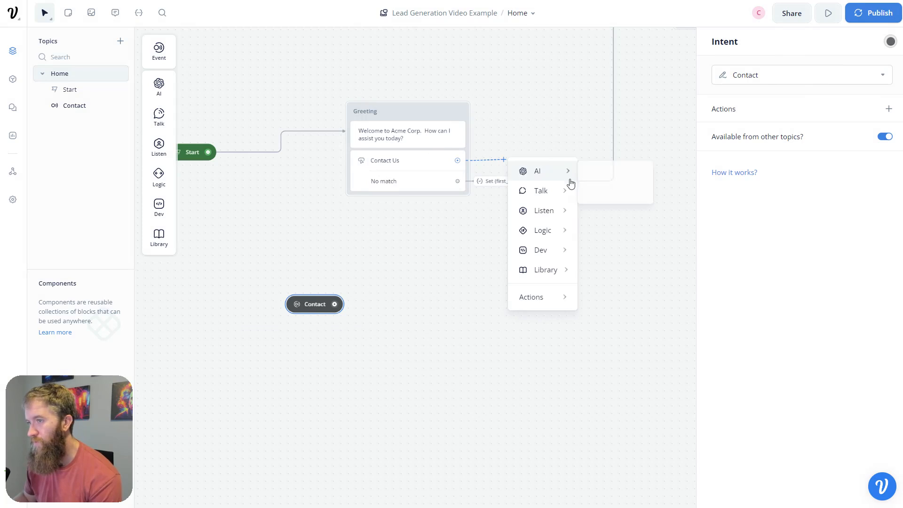
{"action": "mouse_move", "coordinate": [544, 308]}
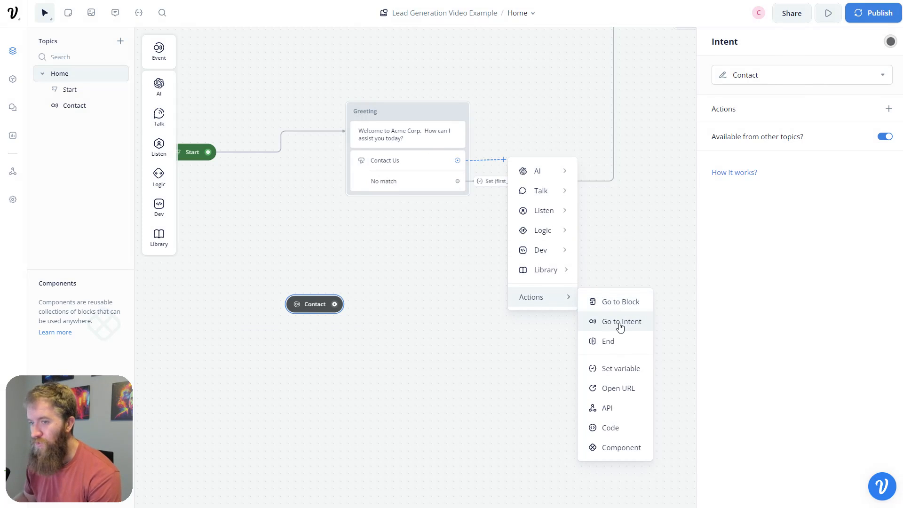
{"action": "left_click", "coordinate": [620, 325]}
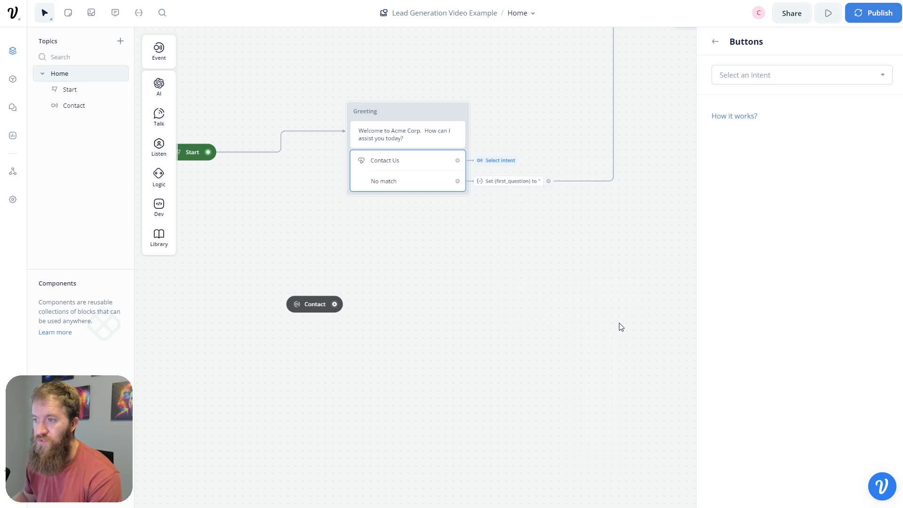
{"action": "left_click", "coordinate": [753, 69]}
{"action": "mouse_move", "coordinate": [784, 144]}
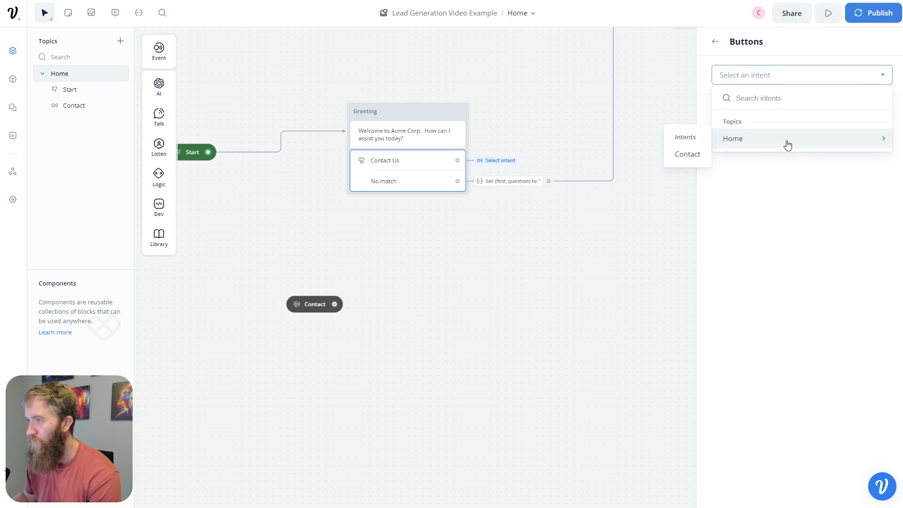
{"action": "left_click", "coordinate": [683, 154]}
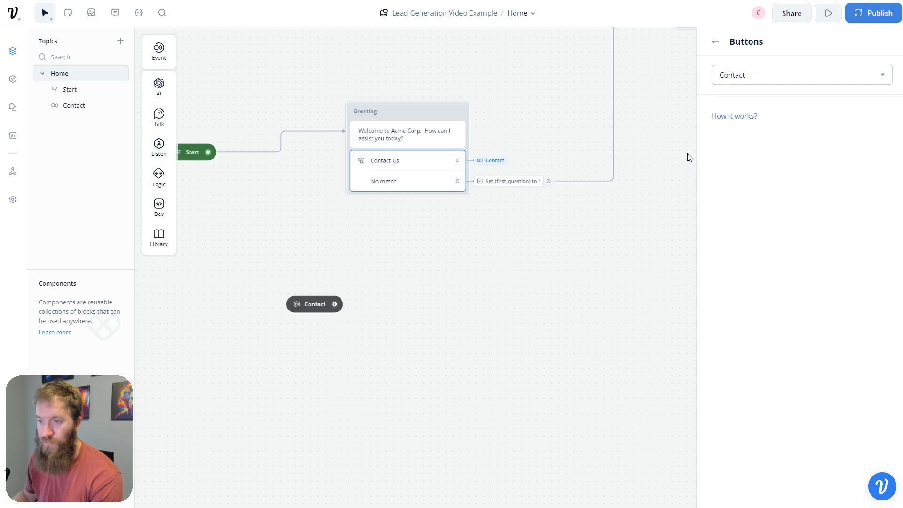
{"action": "left_click", "coordinate": [431, 290]}
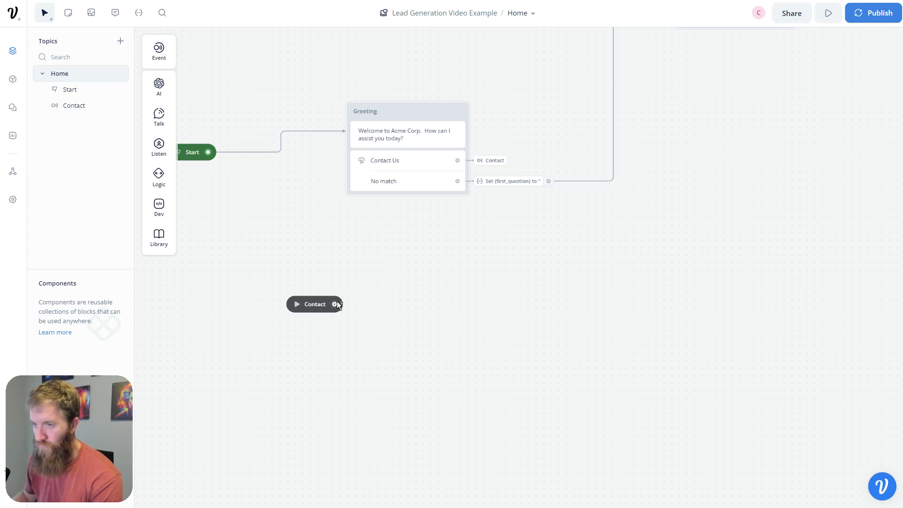
- Link the Contact trigger to a 'Test block' text reply and run the flow from Start
{"action": "left_click_drag", "start_coordinate": [398, 300], "coordinate": [398, 301]}
{"action": "mouse_move", "coordinate": [475, 332]}
{"action": "left_click", "coordinate": [504, 334]}
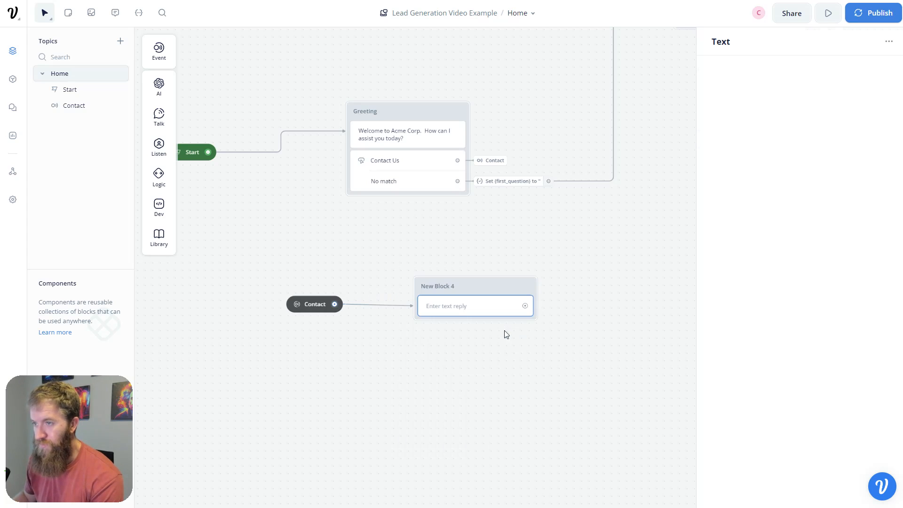
{"action": "left_click", "coordinate": [770, 97]}
{"action": "type", "text": "Test block"}
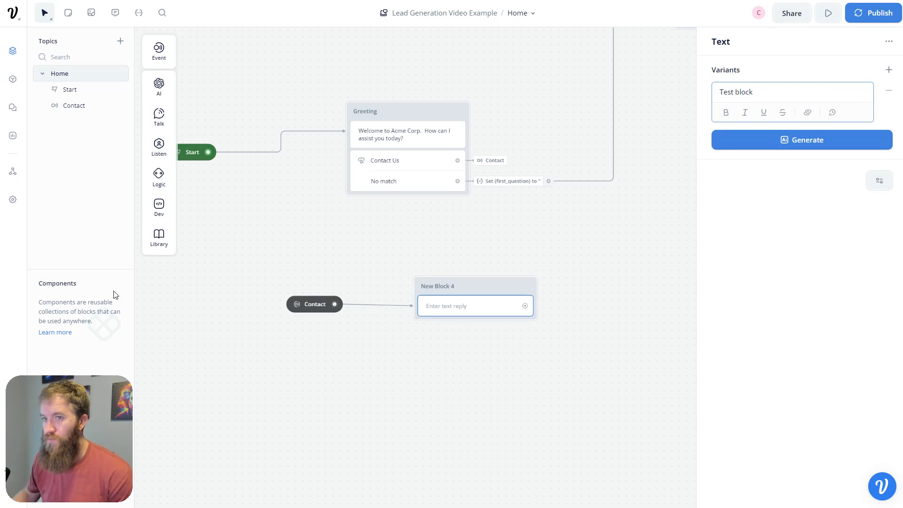
{"action": "left_click", "coordinate": [270, 231]}
{"action": "left_click_drag", "start_coordinate": [272, 229], "coordinate": [328, 240]}
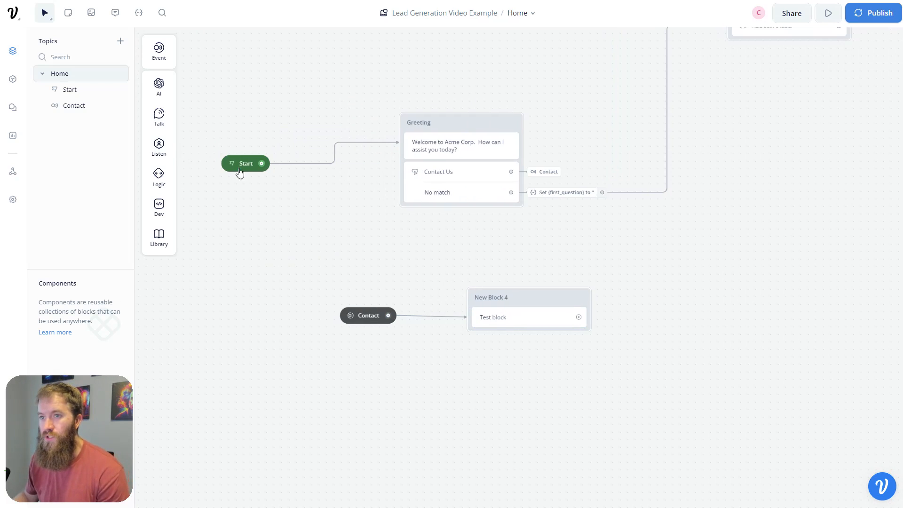
{"action": "left_click", "coordinate": [231, 164]}
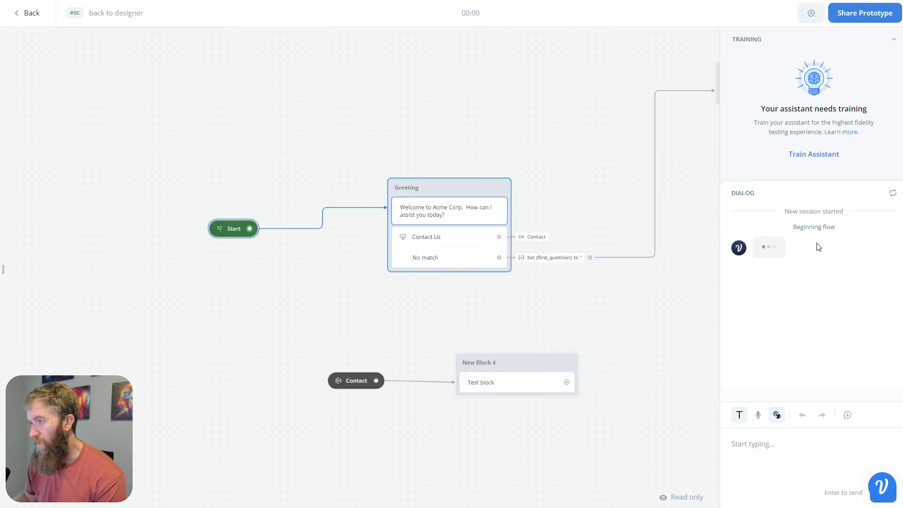
- Test Contact Us and the message 'I want to talk to someone from your team', then exit to the intents list
{"action": "left_click", "coordinate": [785, 295]}
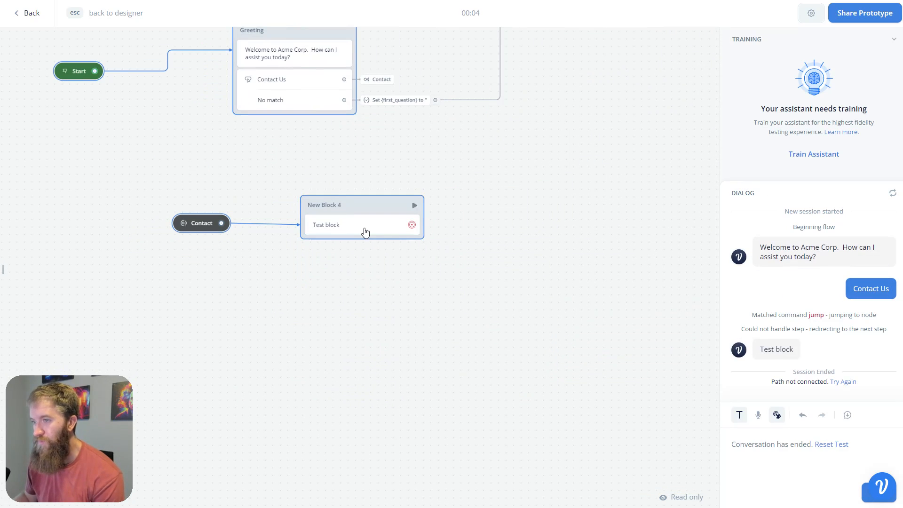
{"action": "left_click", "coordinate": [163, 141]}
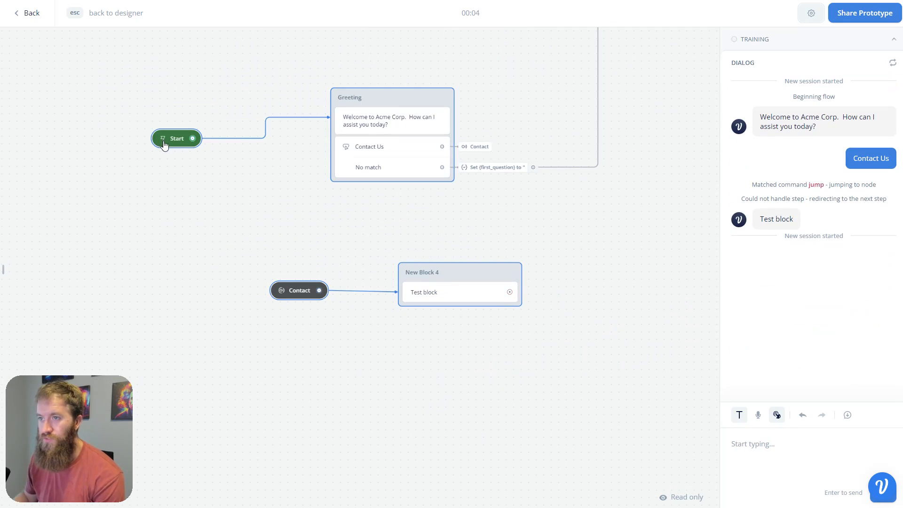
{"action": "left_click", "coordinate": [807, 448]}
{"action": "type", "text": "I want"}
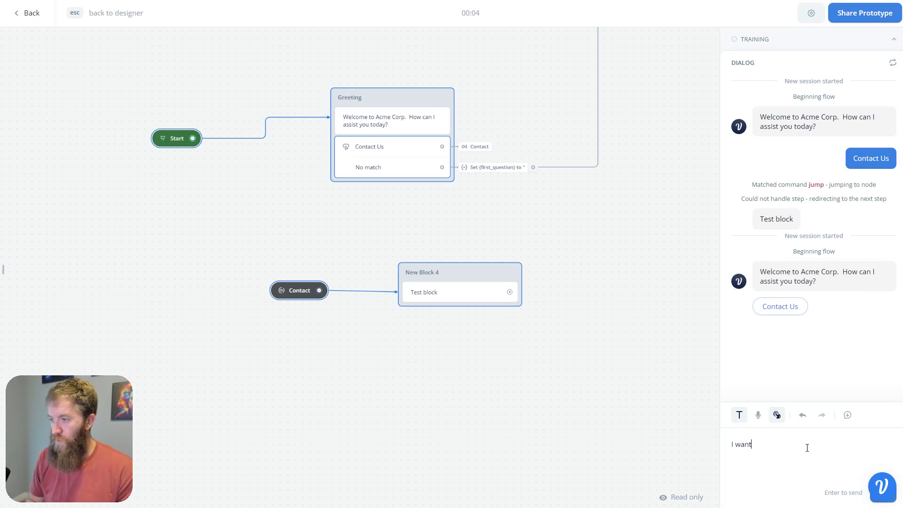
{"action": "type", "text": " to talk to someone from"}
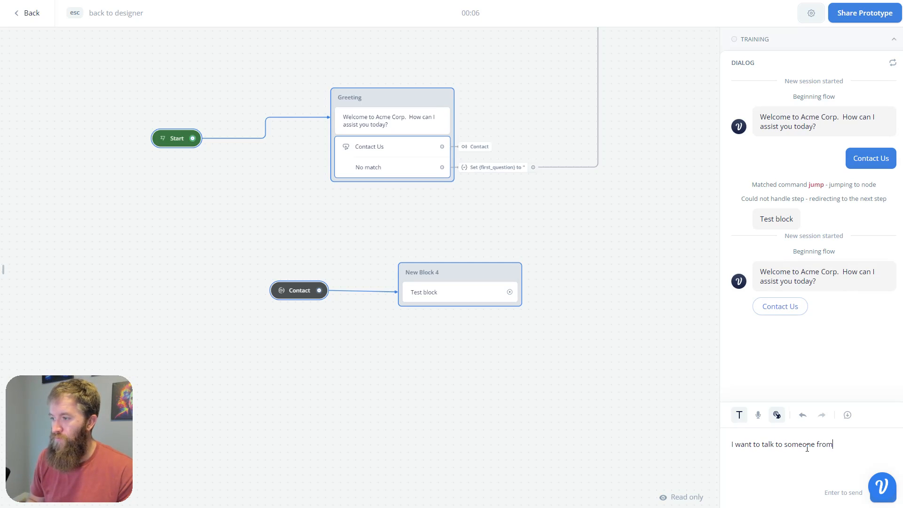
{"action": "type", "text": " your team"}
{"action": "key", "text": "Return"}
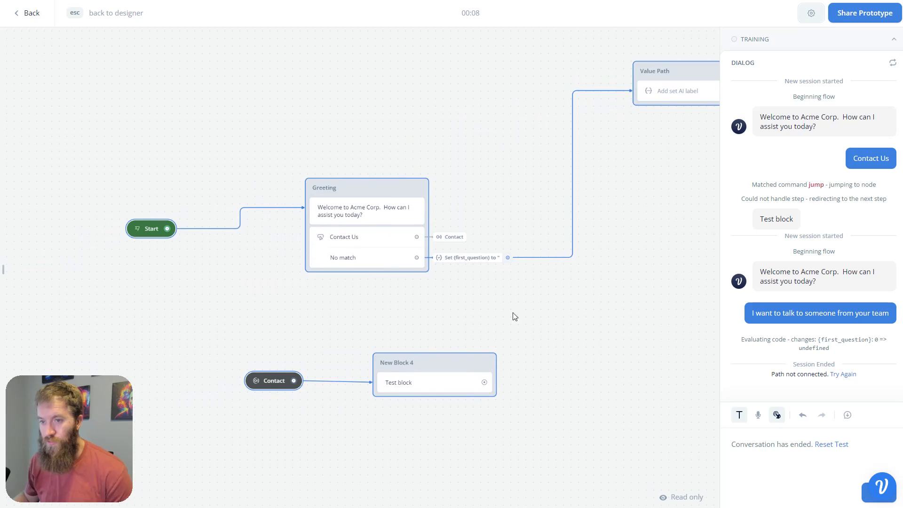
{"action": "left_click", "coordinate": [264, 382]}
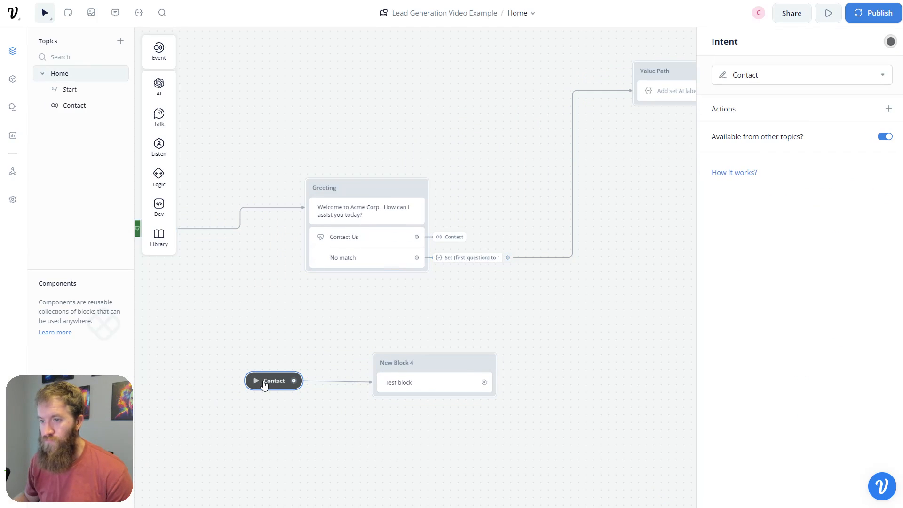
{"action": "left_click", "coordinate": [13, 79]}
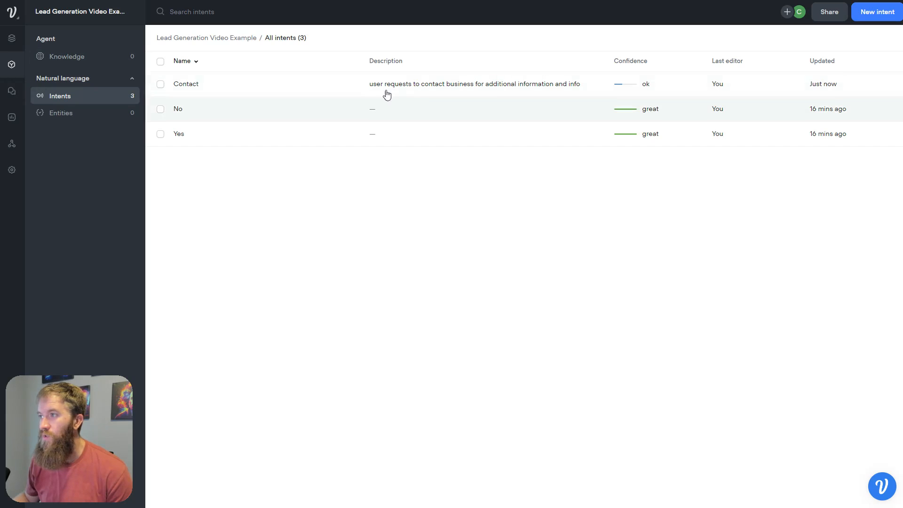
- Generate 5 more sample phrases for the Contact intent, then go back to the designer
{"action": "left_click", "coordinate": [331, 84]}
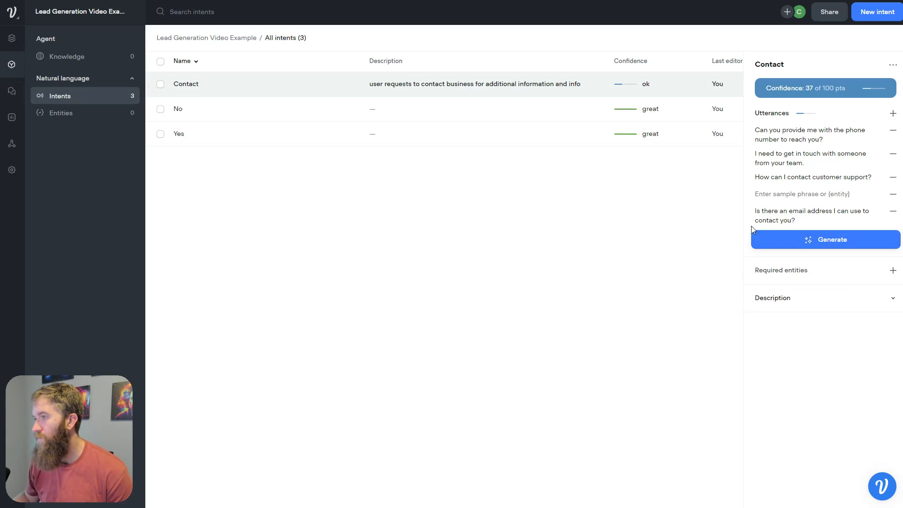
{"action": "left_click", "coordinate": [805, 92]}
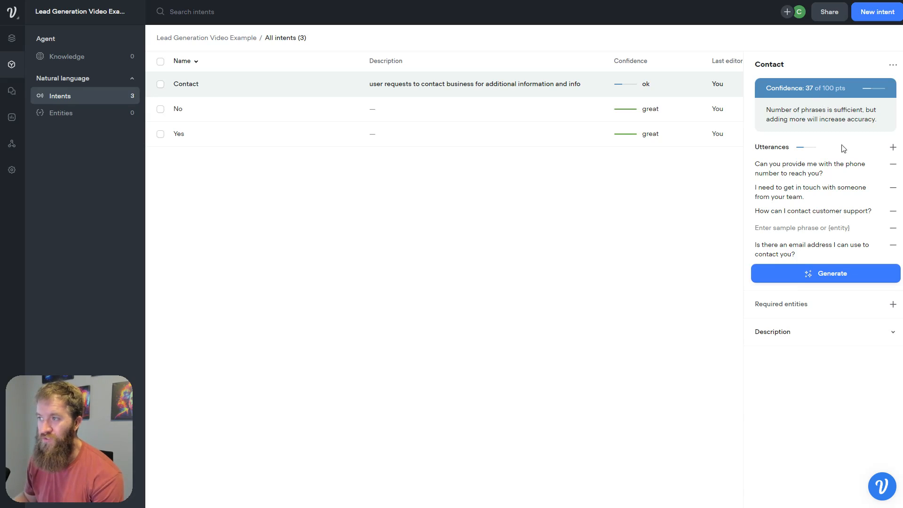
{"action": "left_click", "coordinate": [833, 239]}
{"action": "left_click", "coordinate": [826, 260]}
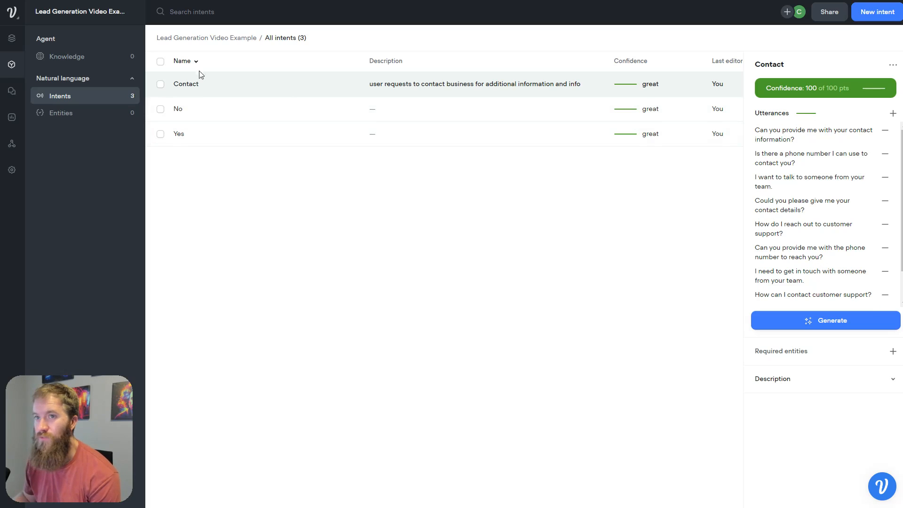
{"action": "left_click", "coordinate": [12, 41]}
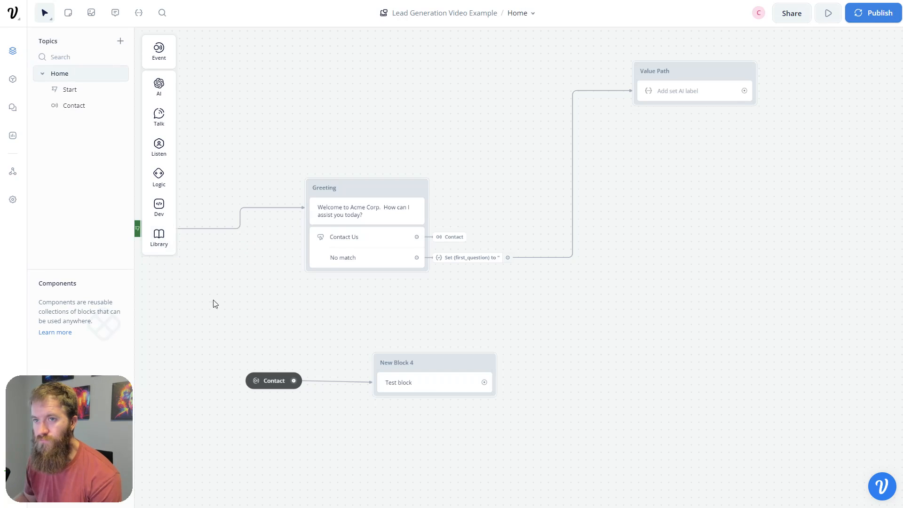
{"action": "left_click", "coordinate": [376, 230]}
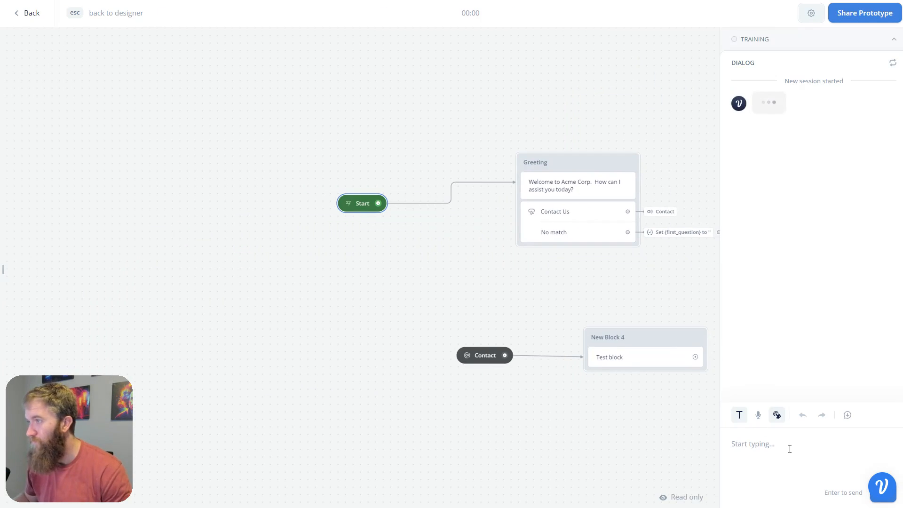
{"action": "type", "text": "how can i con"}
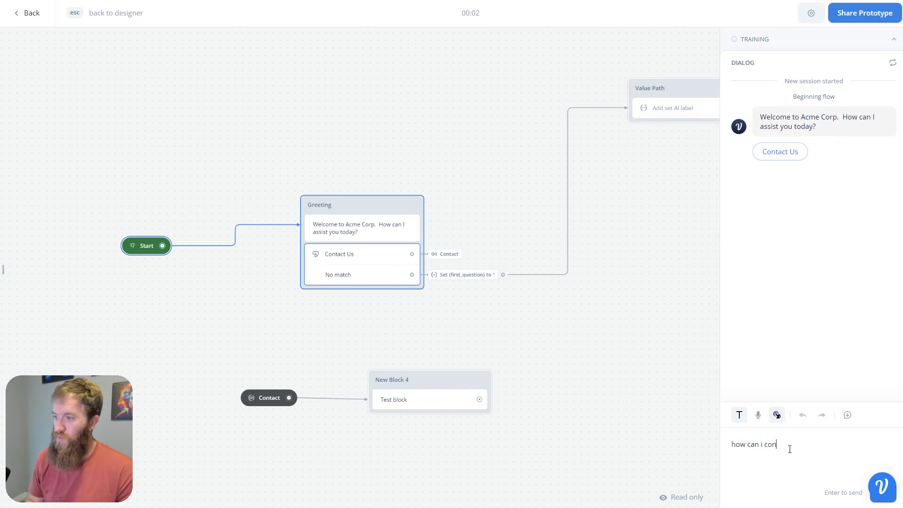
{"action": "type", "text": "t act"}
{"action": "type", "text": "act custo"}
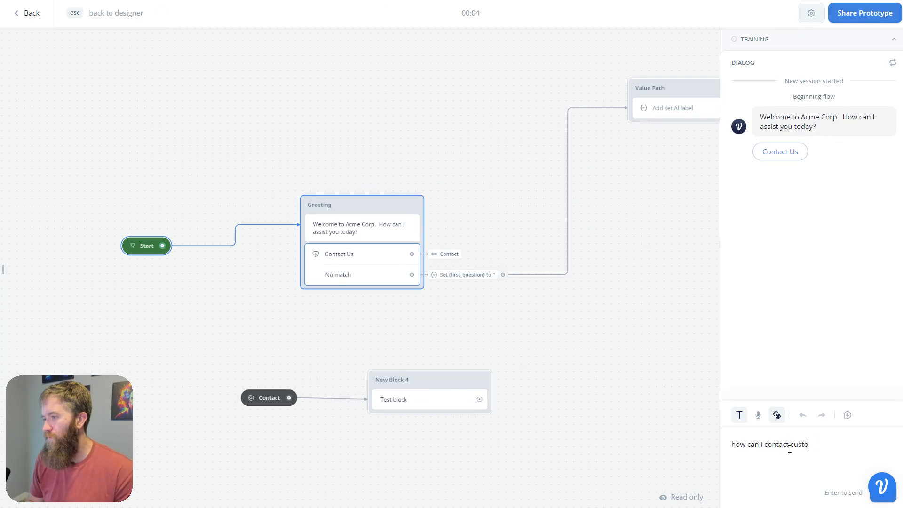
{"action": "type", "text": "mer support"}
{"action": "key", "text": "Return"}
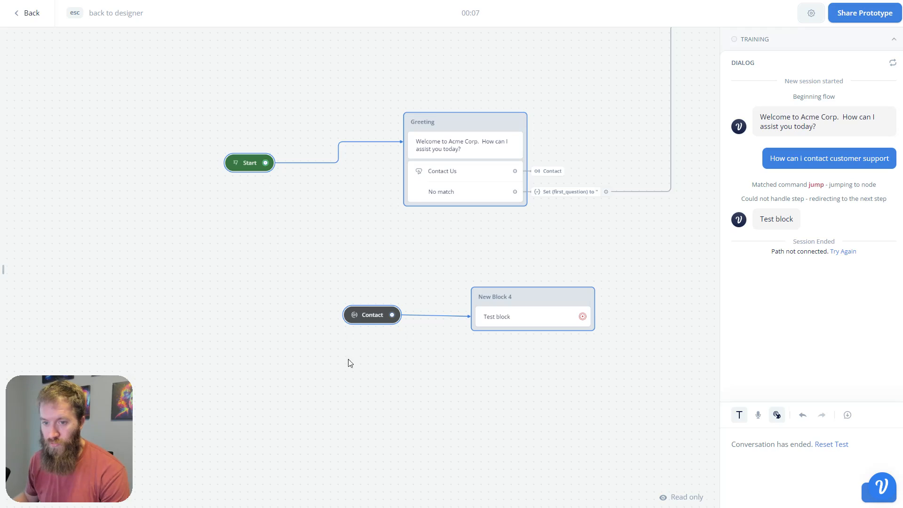
{"action": "left_click", "coordinate": [31, 18]}
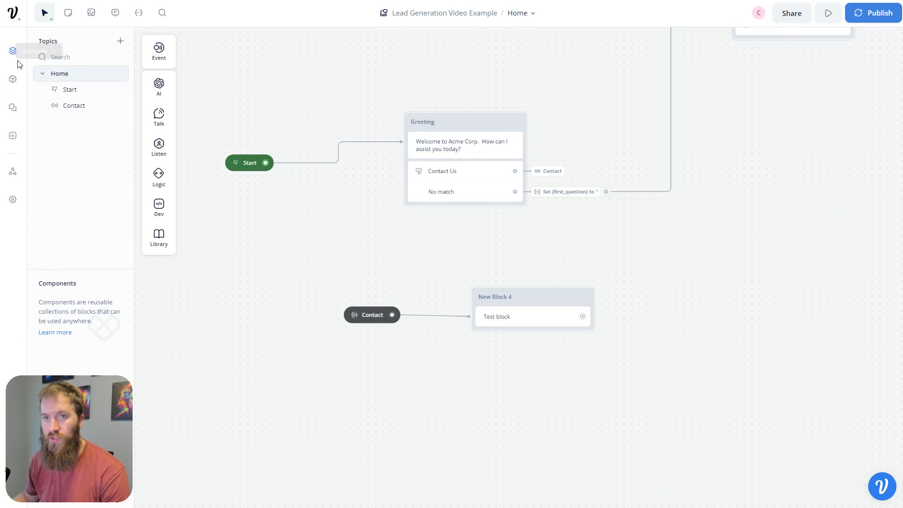
- Give the Contact intent the utterance 'I want to speak with someone from your team', removing the empty field
{"action": "left_click", "coordinate": [13, 79]}
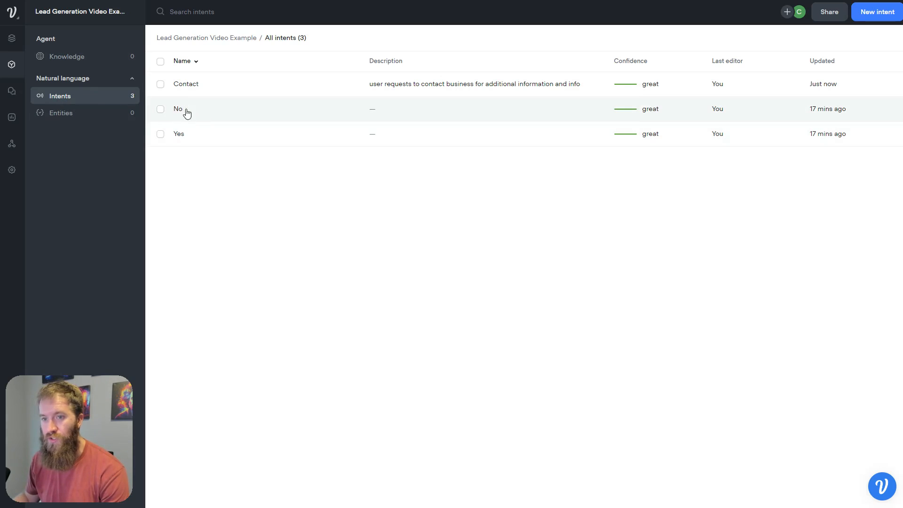
{"action": "left_click", "coordinate": [201, 90]}
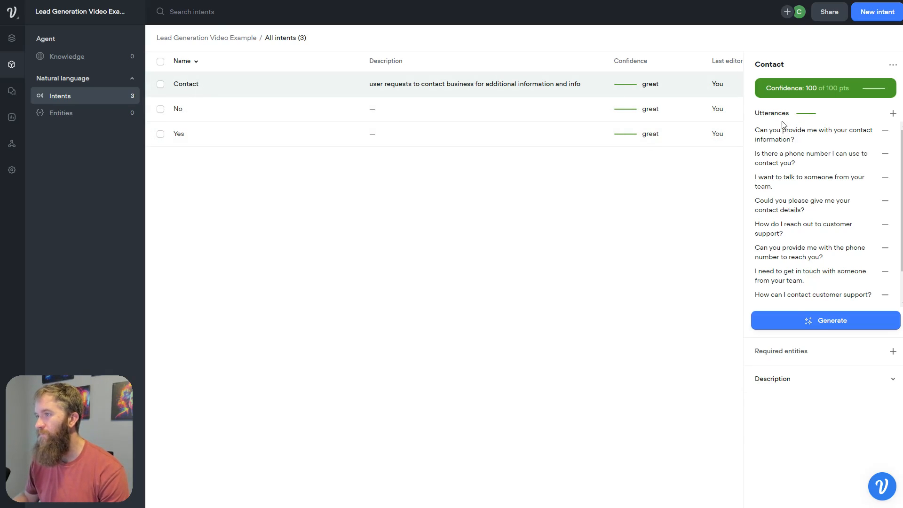
{"action": "left_click", "coordinate": [893, 113]}
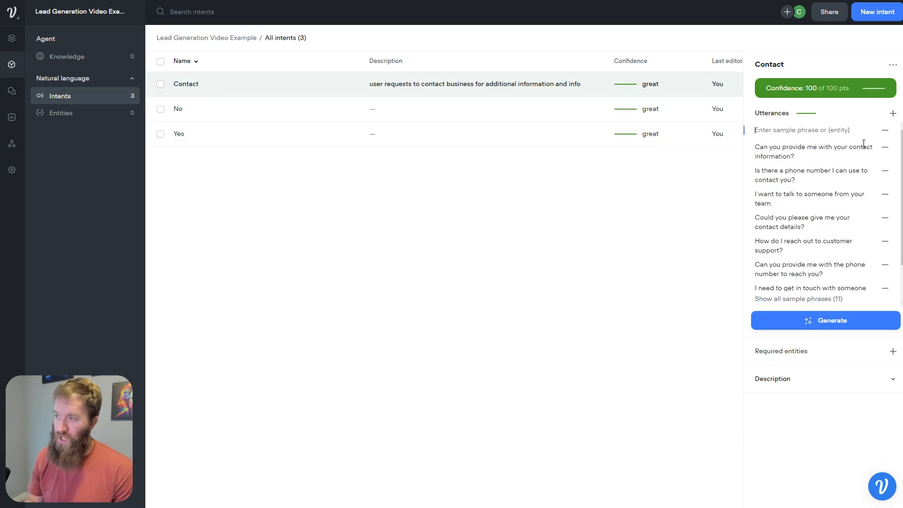
{"action": "type", "text": "I want to speak with someone"}
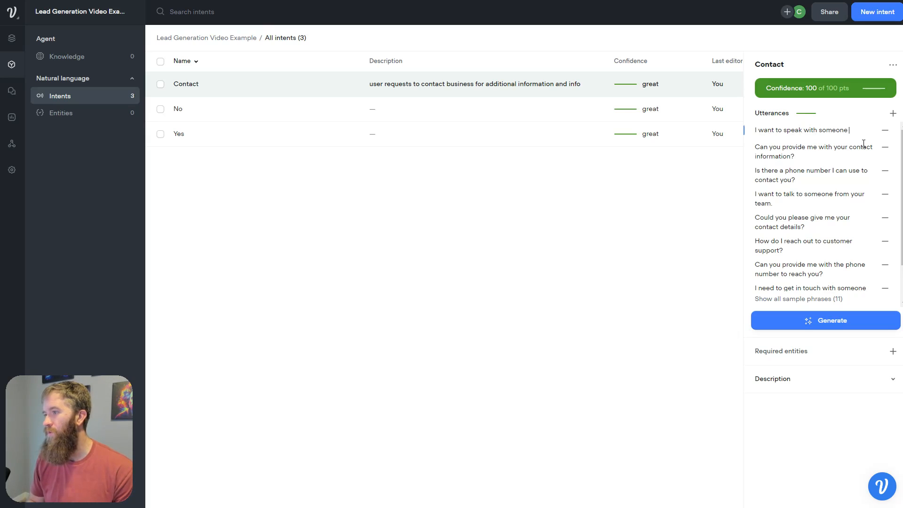
{"action": "type", "text": " from your team"}
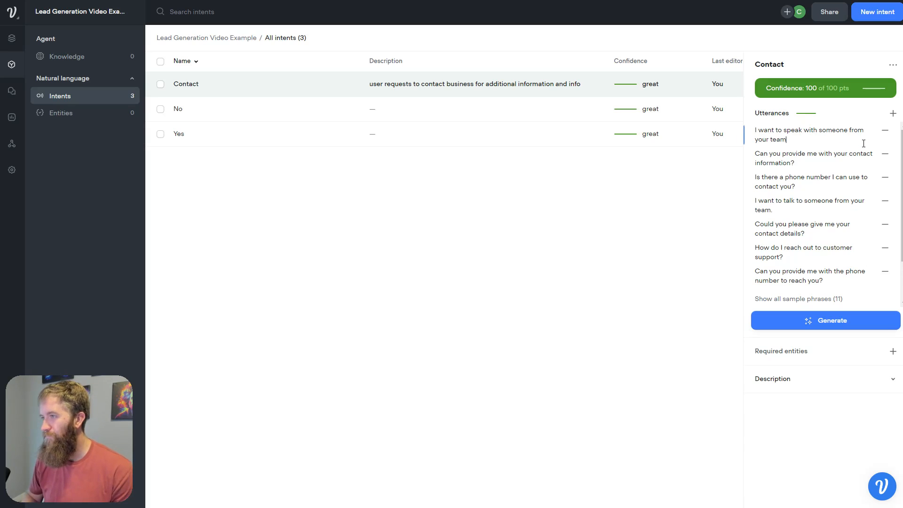
{"action": "key", "text": "Return"}
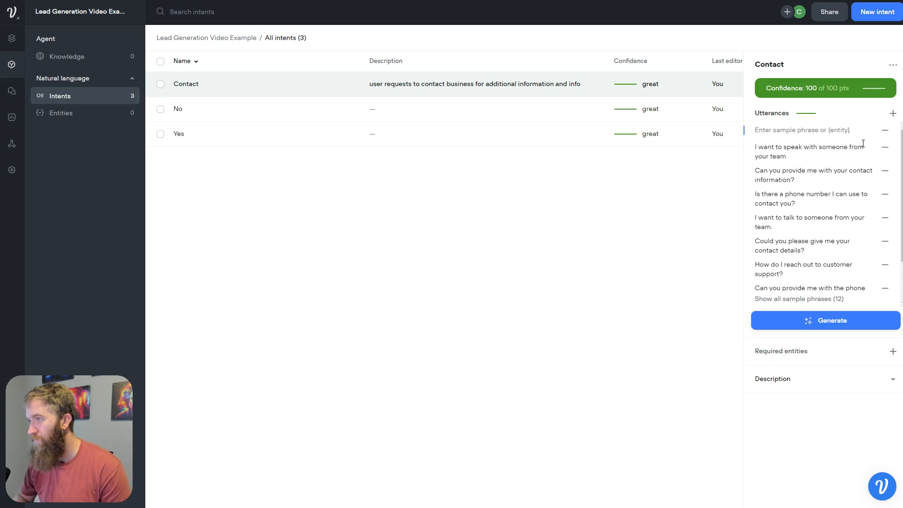
{"action": "left_click", "coordinate": [884, 130]}
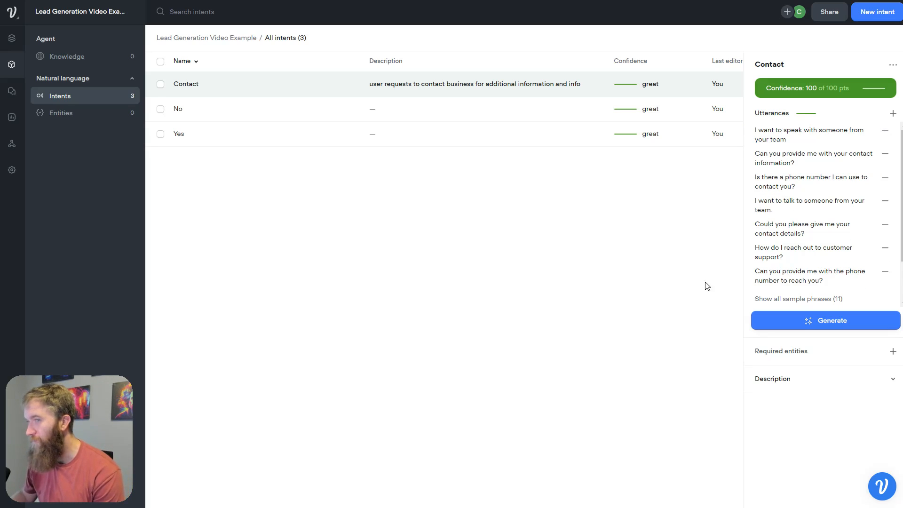
{"action": "left_click", "coordinate": [18, 39]}
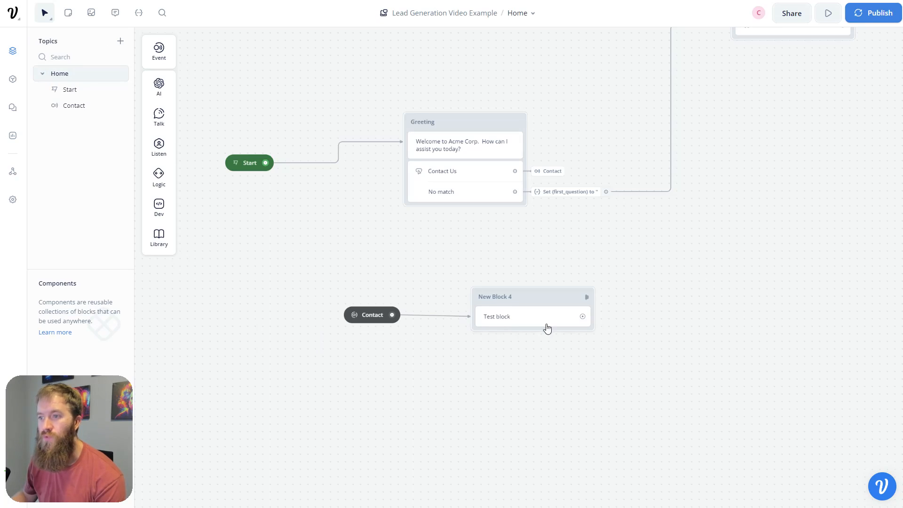
- Replace the Test block message with the contact-information greeting and a line asking for the name
{"action": "left_click", "coordinate": [530, 322]}
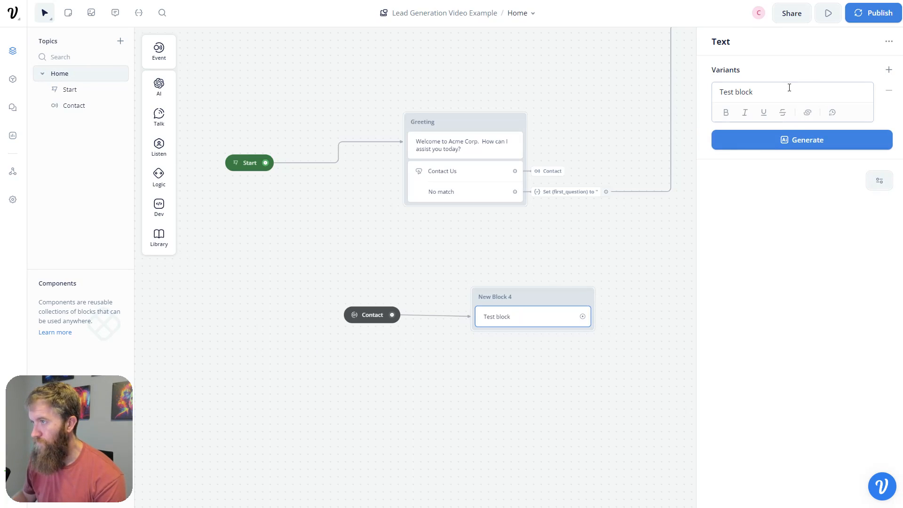
{"action": "left_click_drag", "start_coordinate": [789, 87], "coordinate": [685, 90]}
{"action": "type", "text": "Gr"}
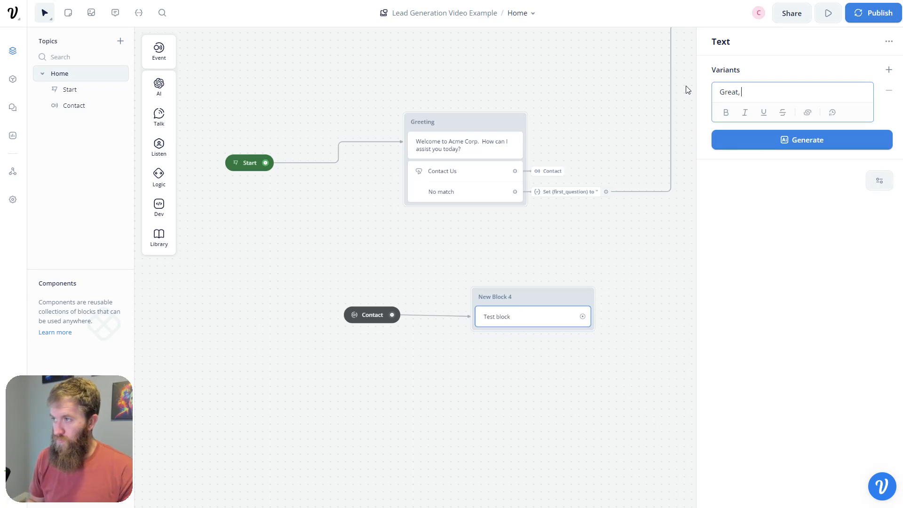
{"action": "type", "text": "eat! "}
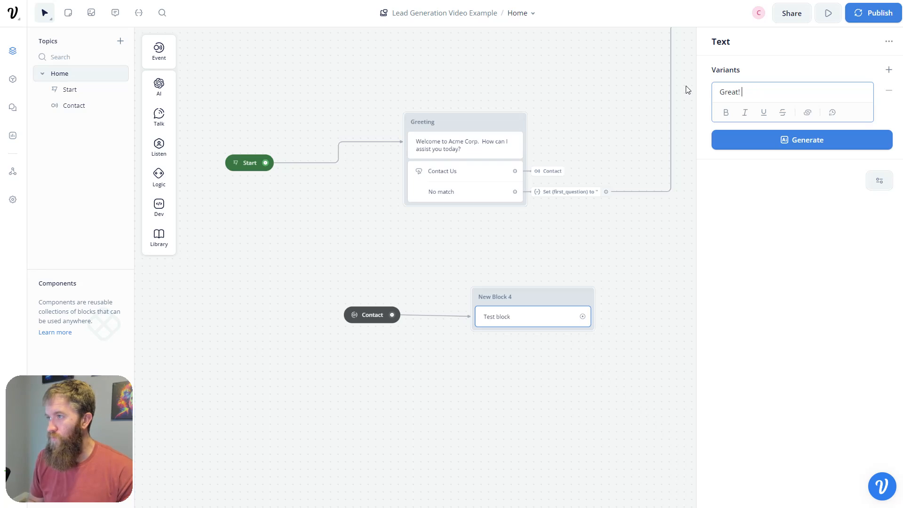
{"action": "type", "text": "We would love to sep"}
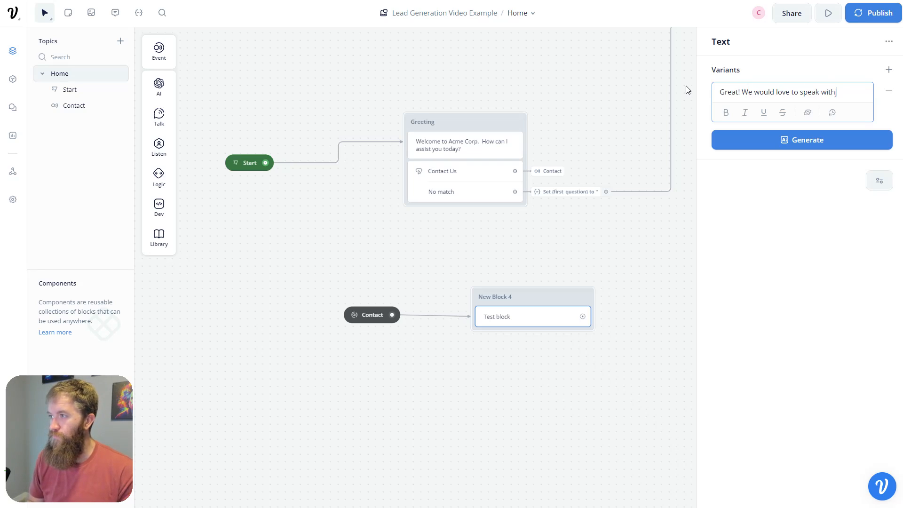
{"action": "type", "text": "ak with you.  Let m"}
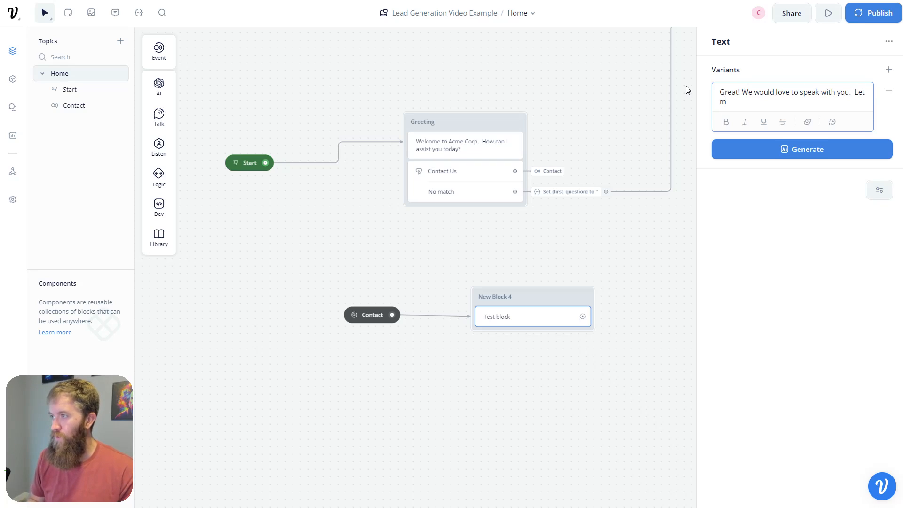
{"action": "type", "text": "e gather some contac"}
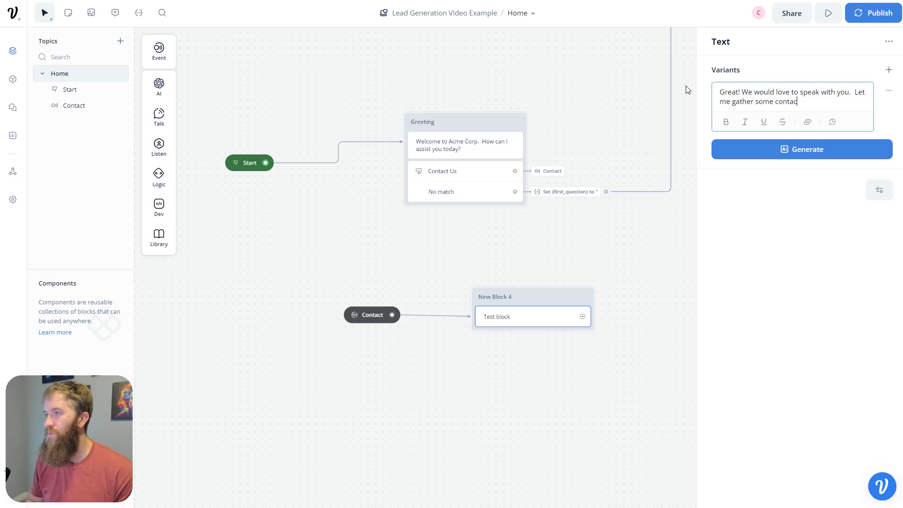
{"action": "type", "text": "t information first."}
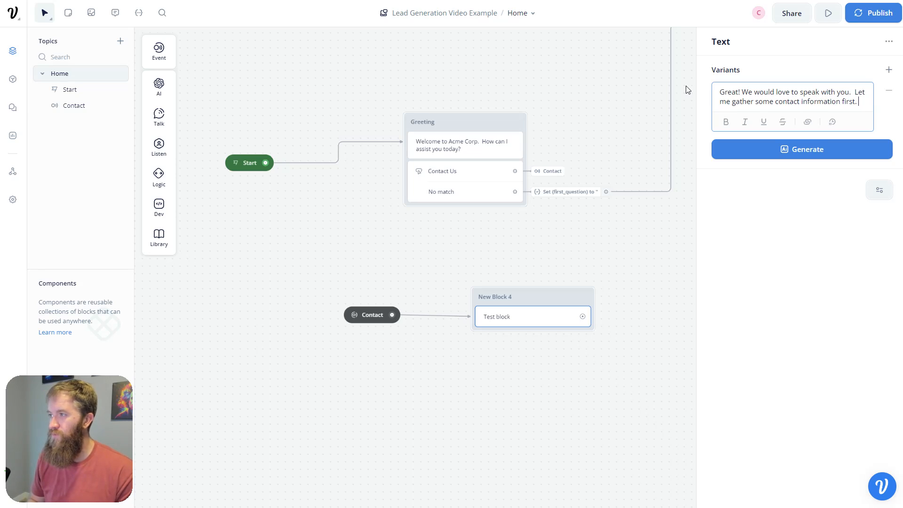
{"action": "key", "text": "Return"}
{"action": "type", "text": "name?"}
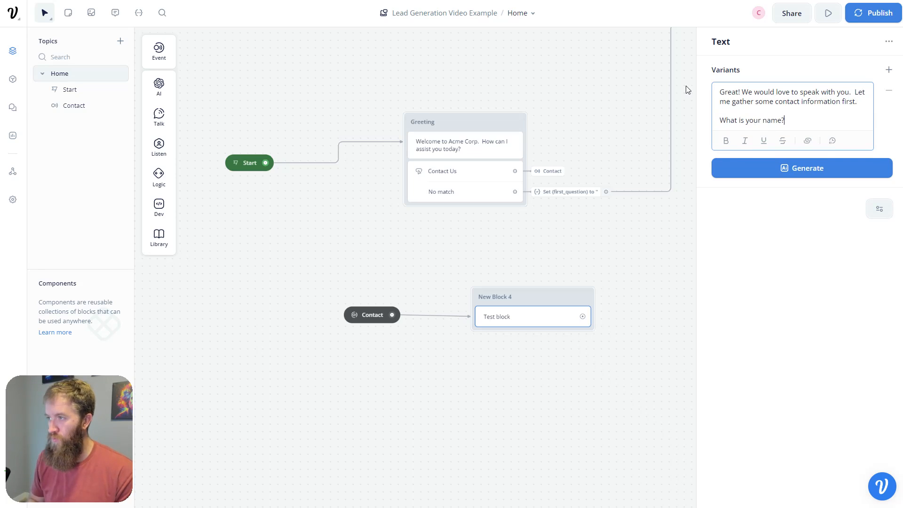
{"action": "left_click", "coordinate": [550, 361]}
- Rename the block to Contact Greeting
{"action": "double_click", "coordinate": [500, 297]}
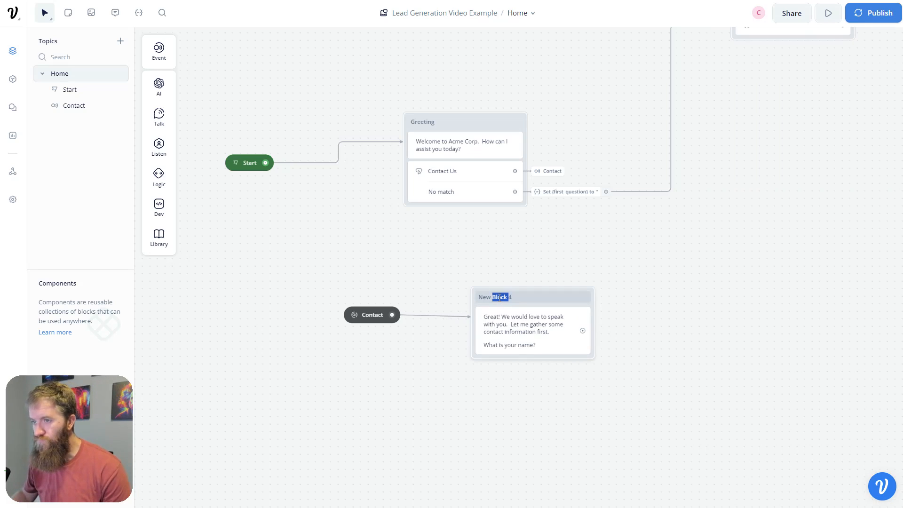
{"action": "key", "text": "ctrl+a"}
{"action": "type", "text": "Contac"}
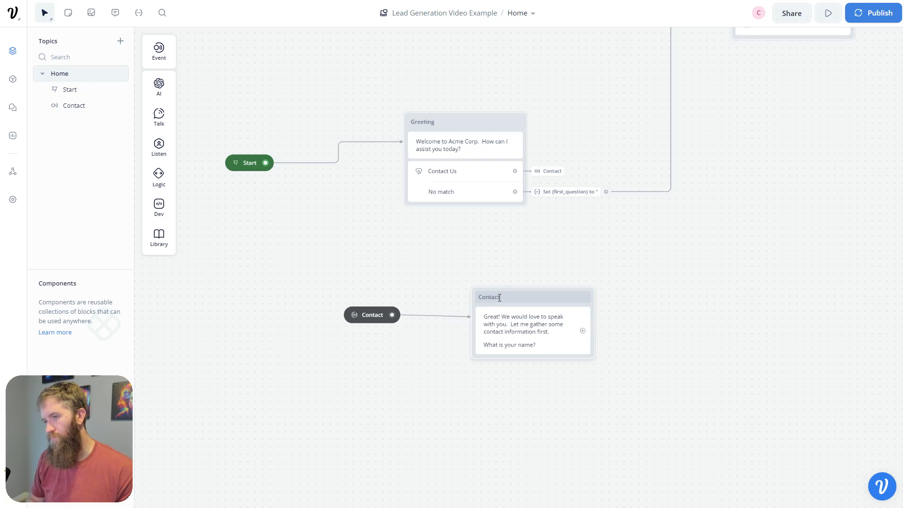
{"action": "left_click", "coordinate": [537, 389]}
- Add a Capture step to Contact Greeting that records the visitor's whole reply
{"action": "left_click_drag", "start_coordinate": [571, 377], "coordinate": [525, 329]}
{"action": "mouse_move", "coordinate": [170, 94]}
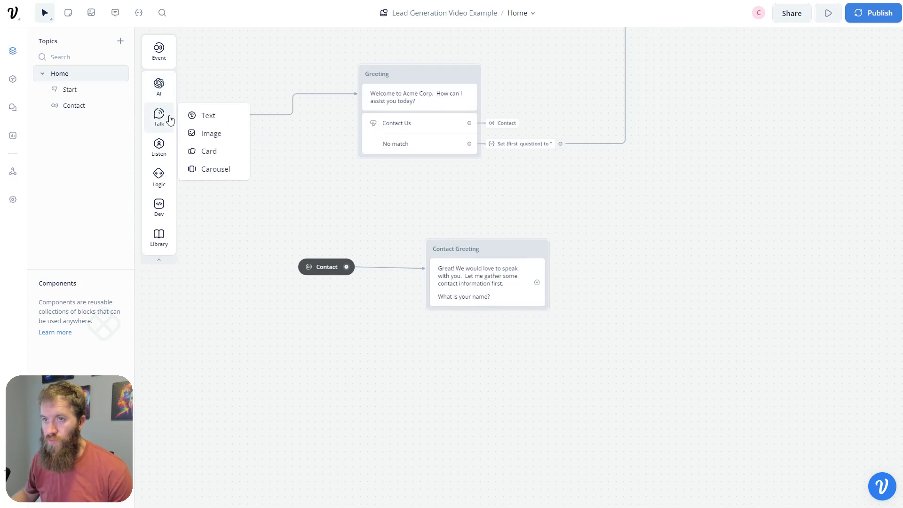
{"action": "mouse_move", "coordinate": [156, 153]}
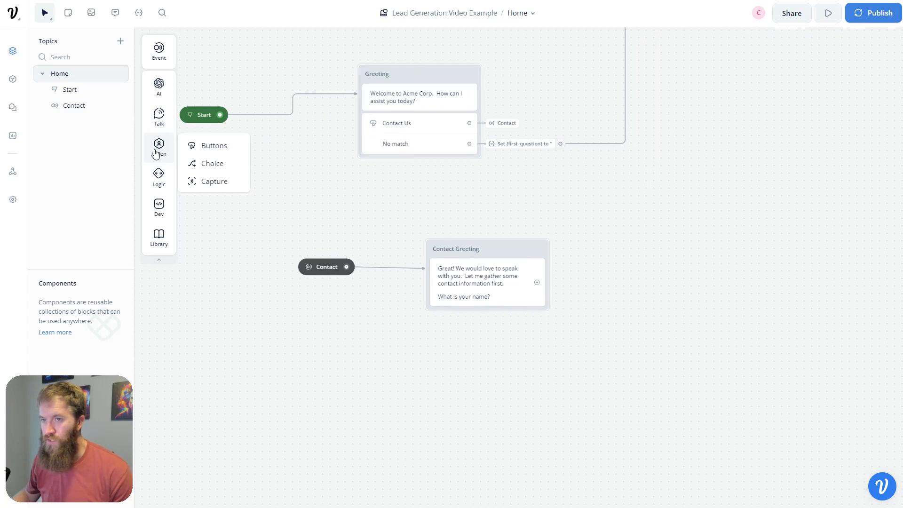
{"action": "left_click_drag", "start_coordinate": [465, 286], "coordinate": [480, 307]}
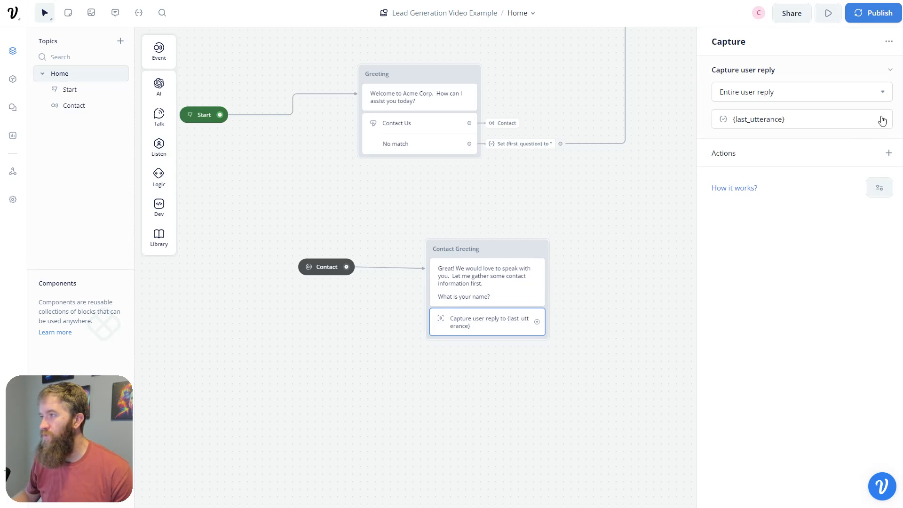
- Store the captured reply in a newly created {name} variable
{"action": "left_click", "coordinate": [883, 122]}
{"action": "left_click", "coordinate": [794, 328]}
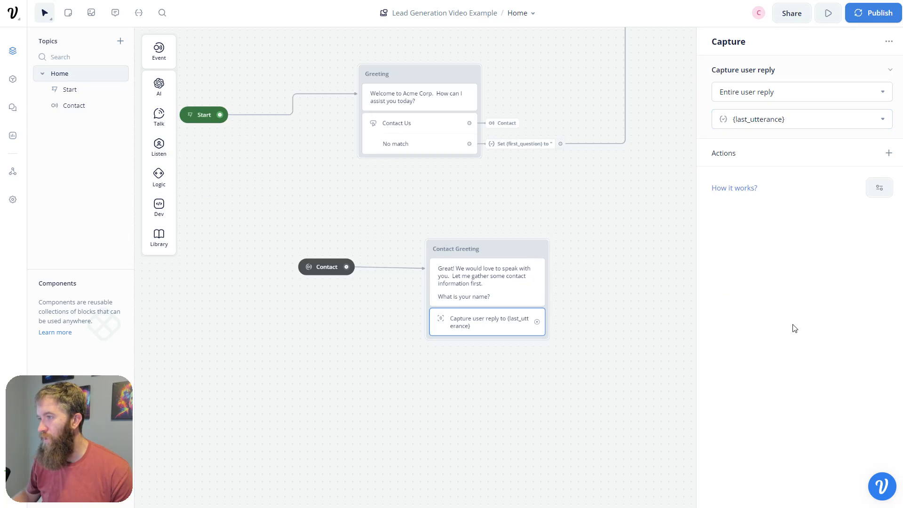
{"action": "left_click", "coordinate": [802, 125]}
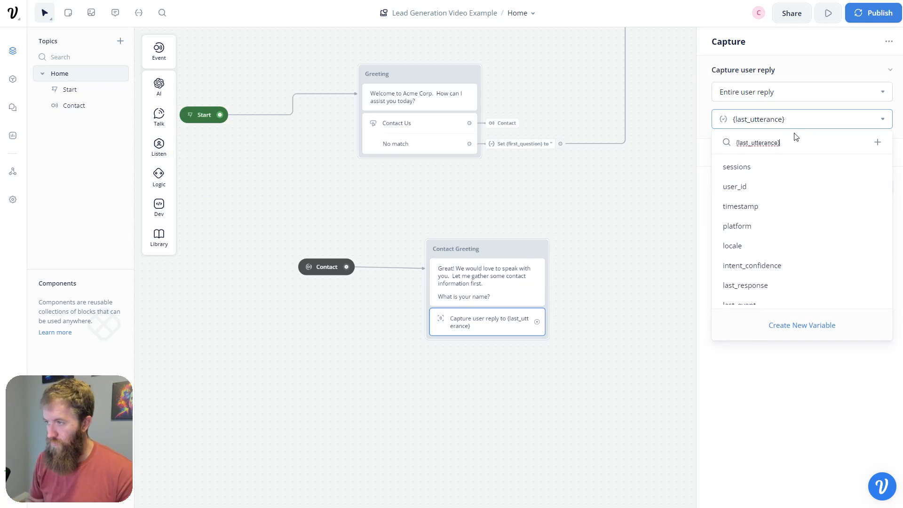
{"action": "key", "text": "BackSpace"}
{"action": "key", "text": "ctrl+a"}
{"action": "key", "text": "BackSpace"}
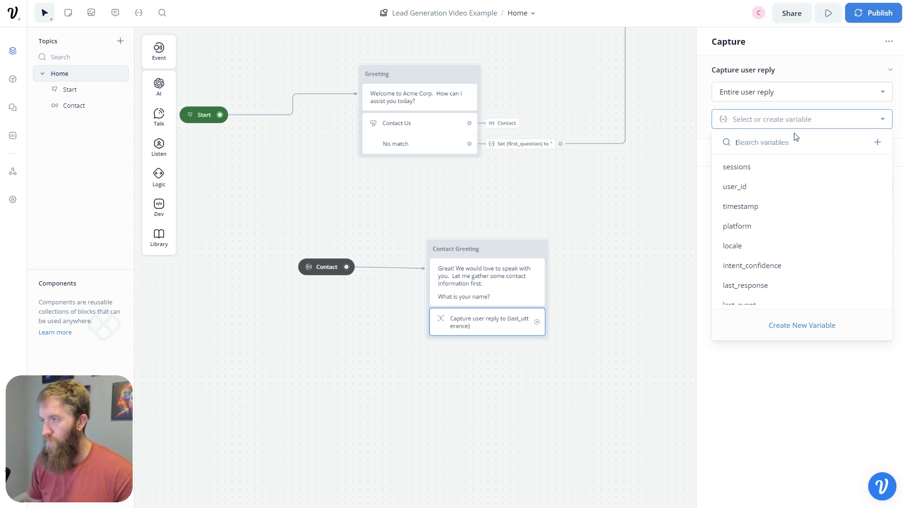
{"action": "type", "text": "nam"}
{"action": "key", "text": "ctrl+a"}
{"action": "key", "text": "BackSpace"}
{"action": "type", "text": "name"}
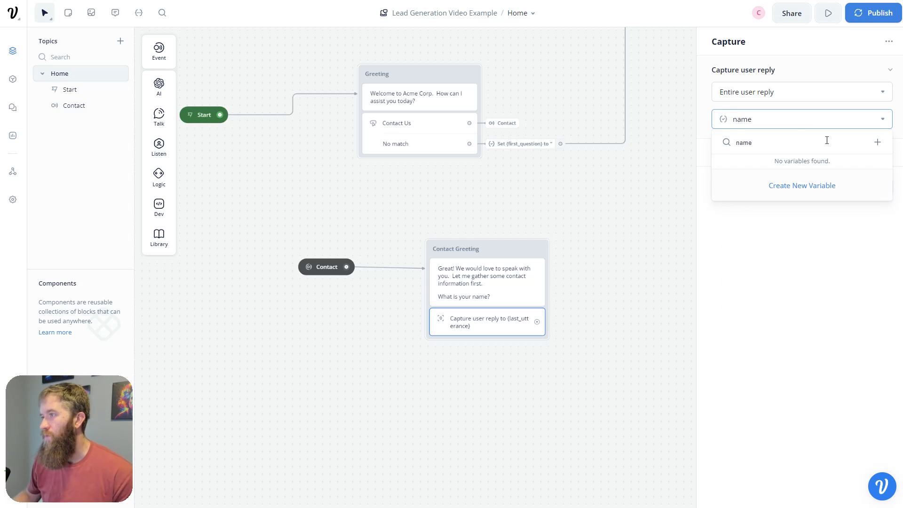
{"action": "left_click", "coordinate": [878, 142]}
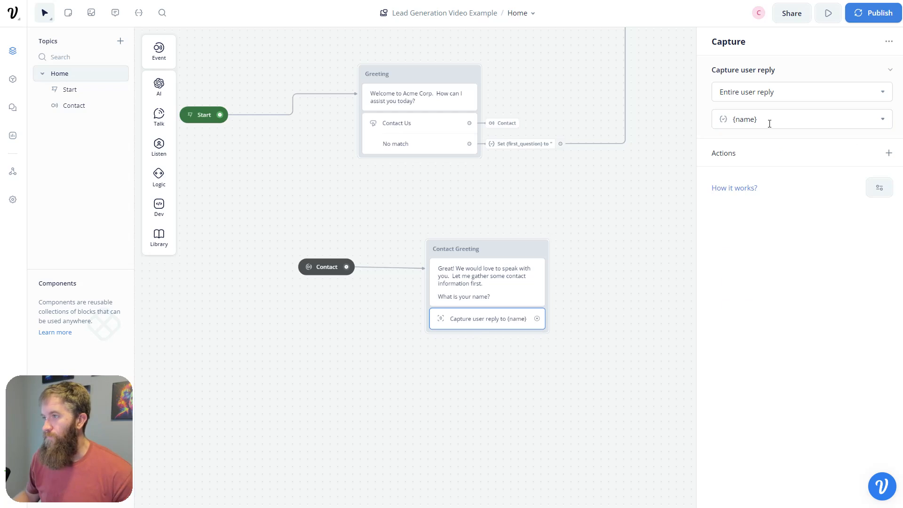
- Drag a new connection from the capture step out onto empty canvas
{"action": "left_click", "coordinate": [556, 355]}
{"action": "left_click_drag", "start_coordinate": [556, 354], "coordinate": [475, 352]}
{"action": "left_click_drag", "start_coordinate": [447, 319], "coordinate": [530, 276]}
- Add a text block titled Choice that greets {name} and asks whether they prefer email or phone
{"action": "mouse_move", "coordinate": [578, 301]}
{"action": "left_click", "coordinate": [631, 306]}
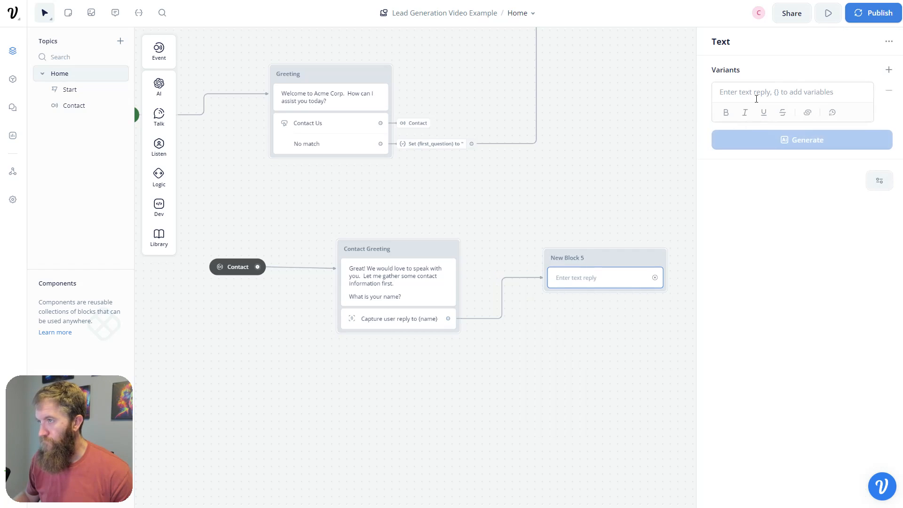
{"action": "left_click", "coordinate": [756, 99]}
{"action": "type", "text": "Nice to meet "}
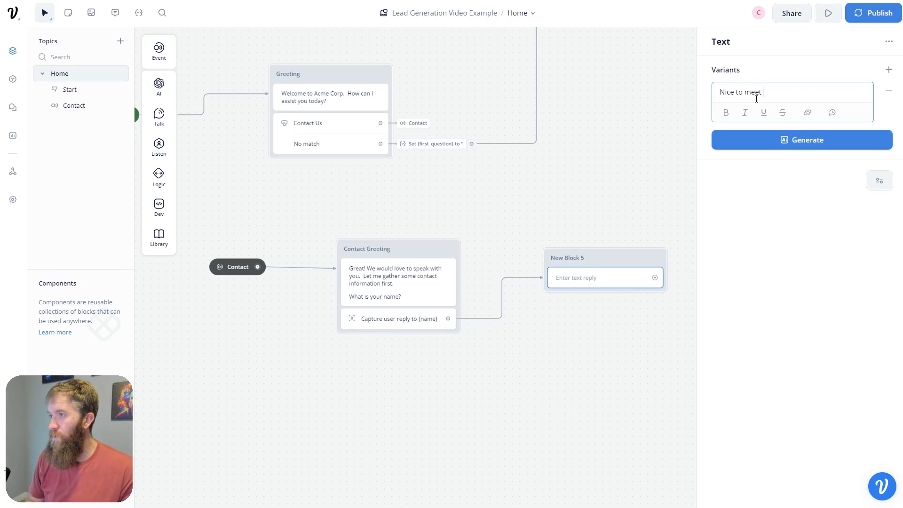
{"action": "type", "text": "you {name"}
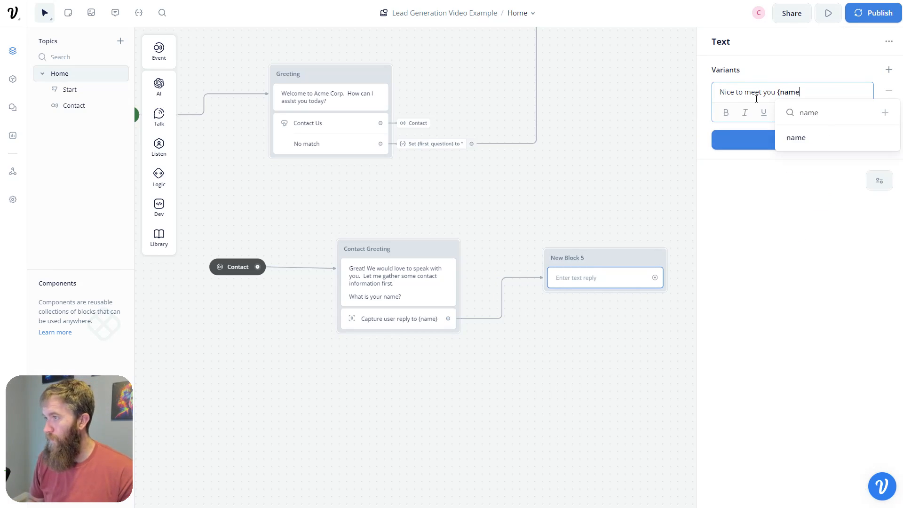
{"action": "type", "text": "},"}
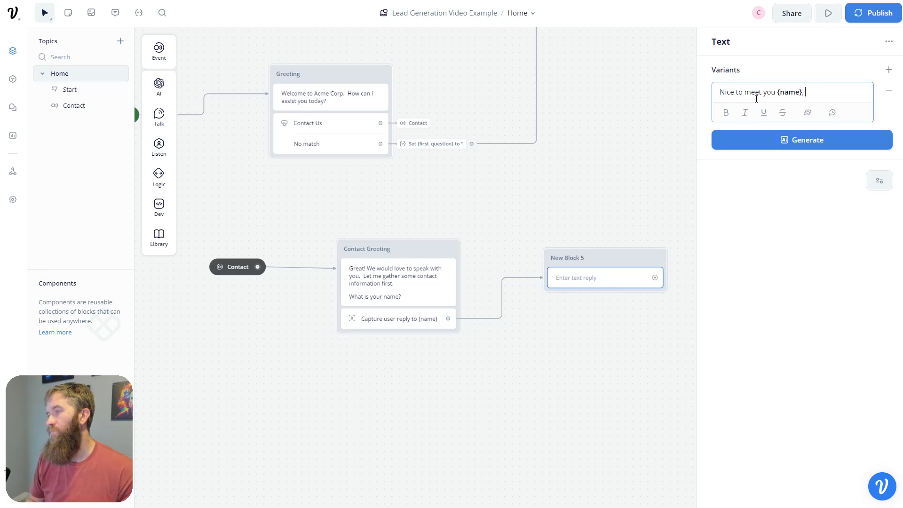
{"action": "type", "text": " do you prefer"}
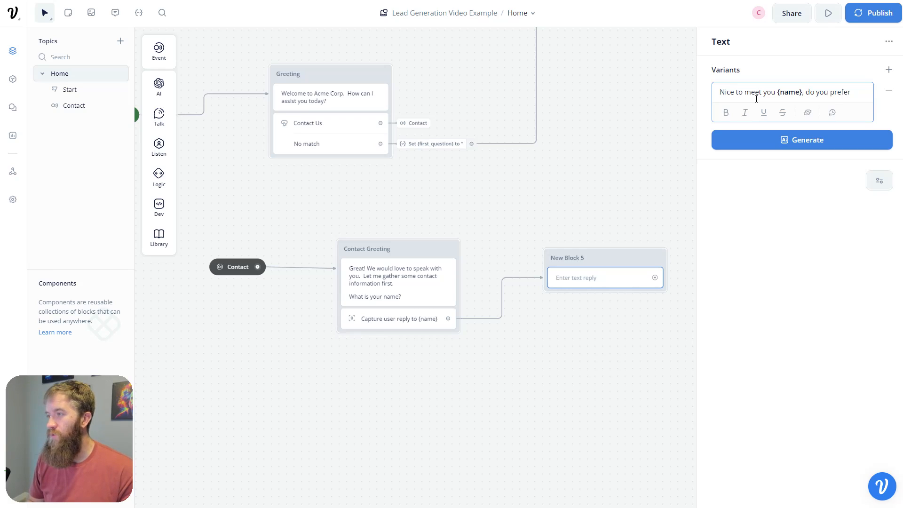
{"action": "type", "text": " t"}
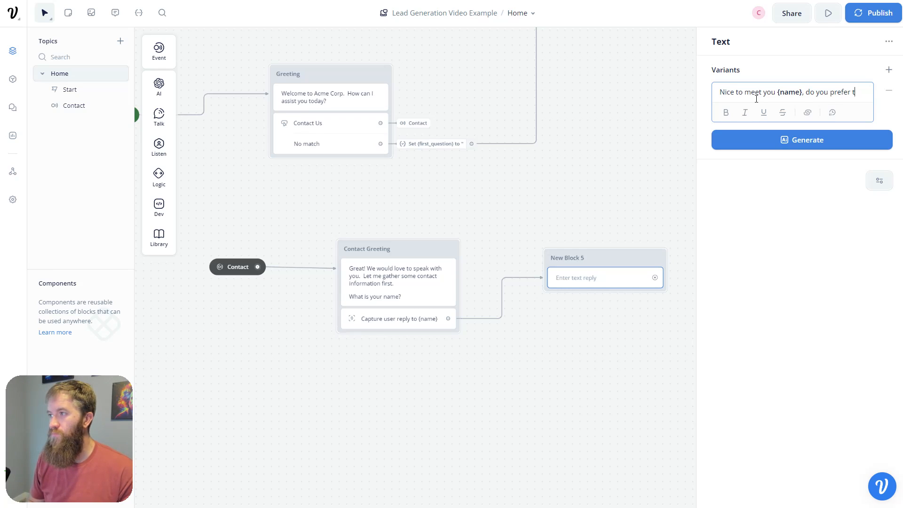
{"action": "type", "text": "o be contacted via email or phone?"}
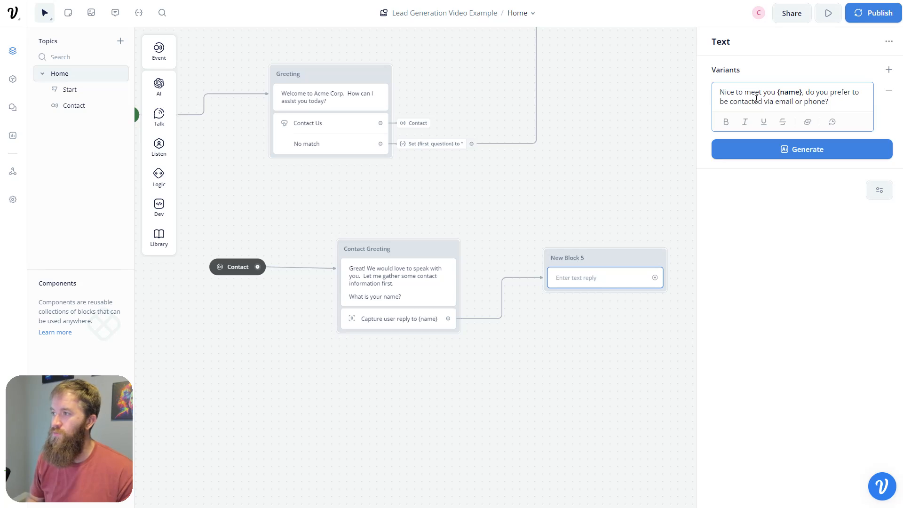
{"action": "left_click", "coordinate": [607, 339]}
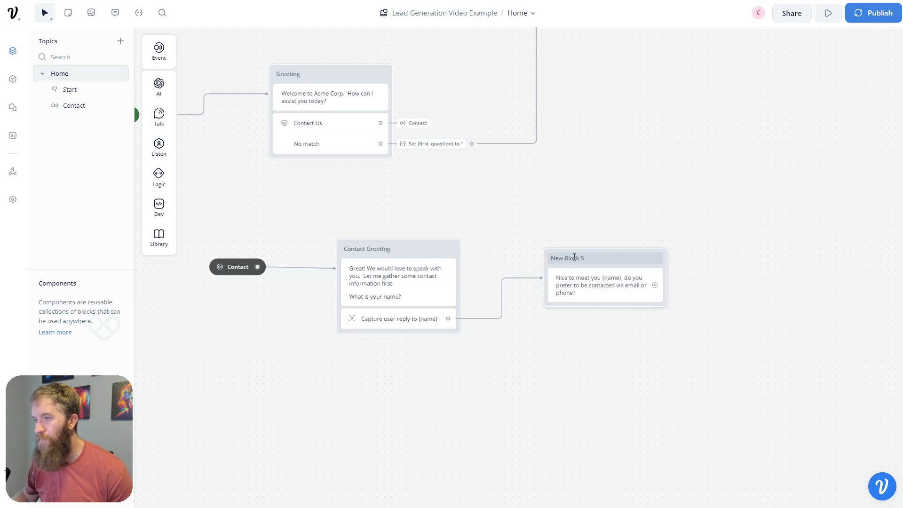
{"action": "double_click", "coordinate": [574, 257]}
{"action": "type", "text": "Choice"}
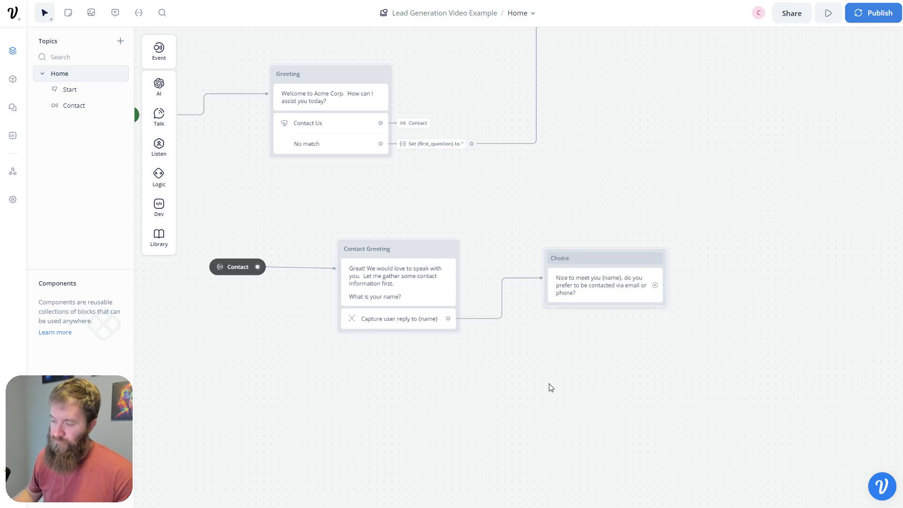
{"action": "left_click", "coordinate": [564, 285]}
- Add Buttons to the Choice block labelled Phone and Email
{"action": "mouse_move", "coordinate": [157, 161]}
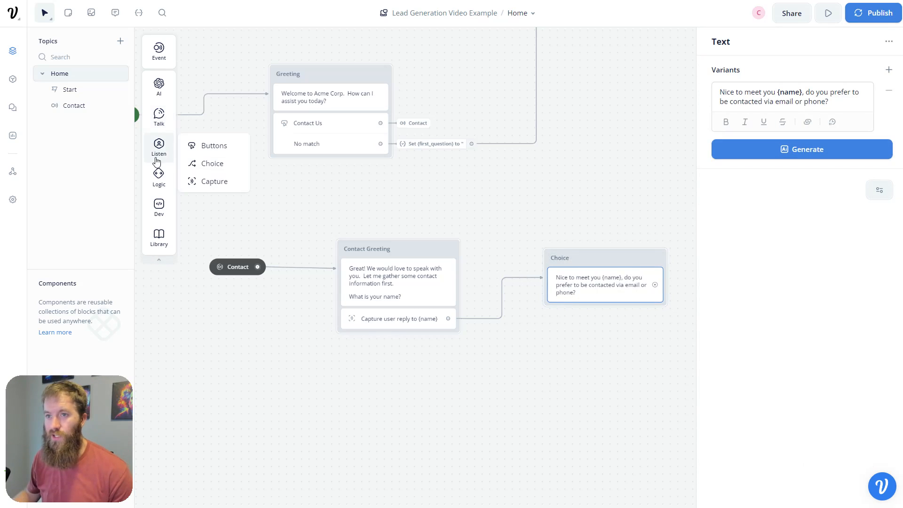
{"action": "left_click_drag", "start_coordinate": [203, 146], "coordinate": [571, 303]}
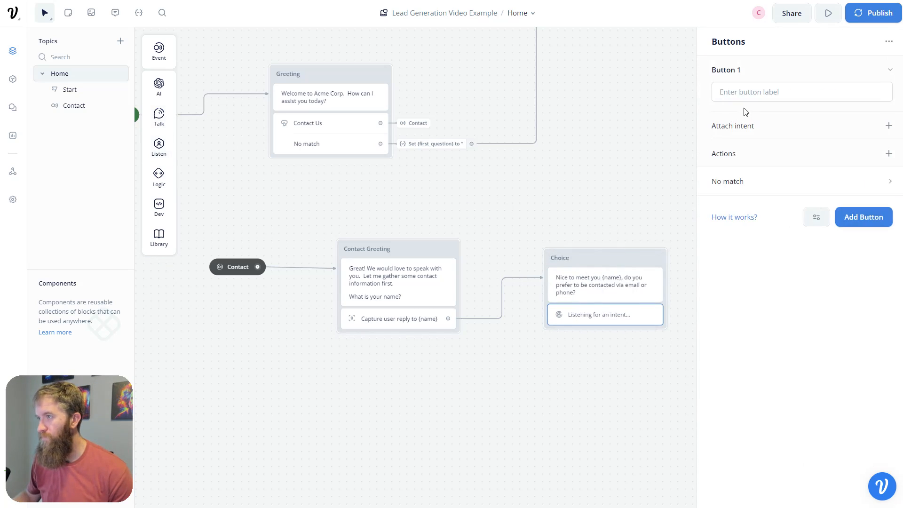
{"action": "left_click", "coordinate": [760, 92]}
{"action": "type", "text": "Phone"}
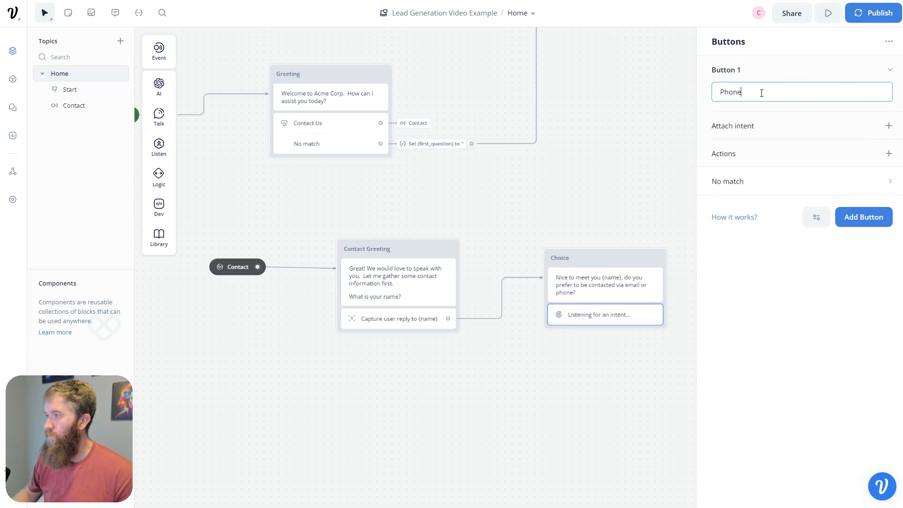
{"action": "left_click", "coordinate": [864, 217]}
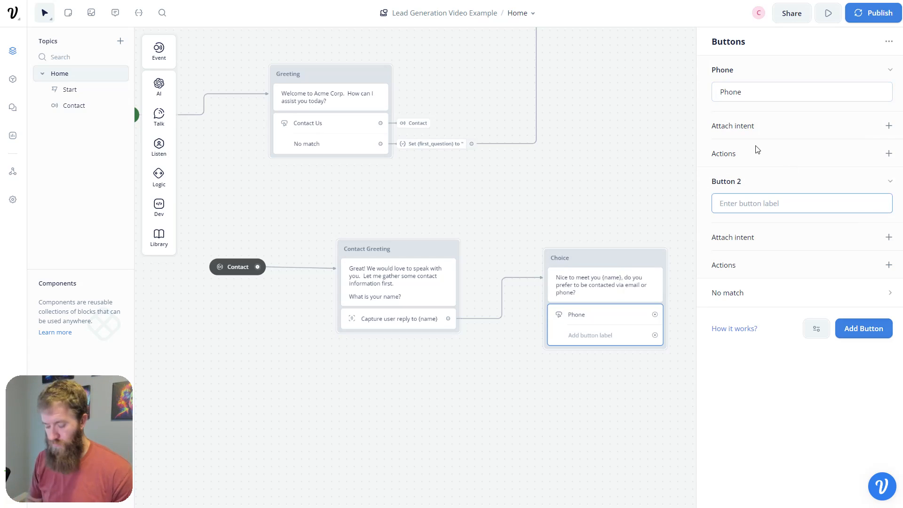
{"action": "type", "text": "Email"}
- Connect the Phone button to a new empty text block
{"action": "left_click_drag", "start_coordinate": [668, 395], "coordinate": [420, 338]}
{"action": "left_click_drag", "start_coordinate": [392, 276], "coordinate": [473, 231]}
{"action": "mouse_move", "coordinate": [513, 265]}
{"action": "left_click", "coordinate": [577, 269]}
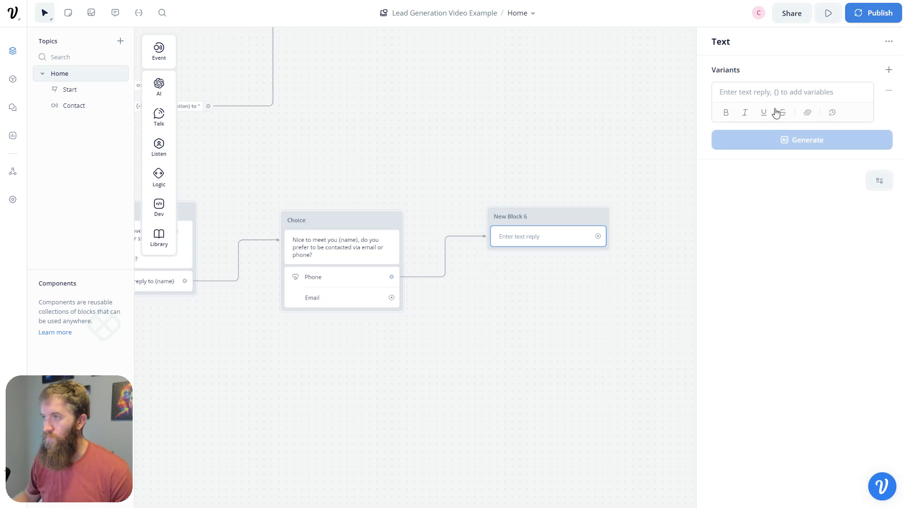
- Make the Phone branch's block ask for a good phone number and title it Phone
{"action": "left_click", "coordinate": [781, 85]}
{"action": "type", "text": "Great"}
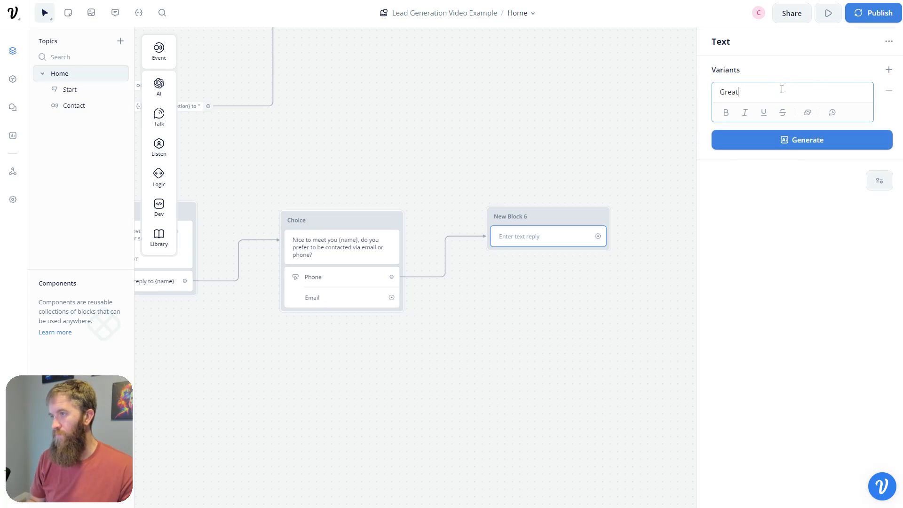
{"action": "type", "text": ", what is a good ph"}
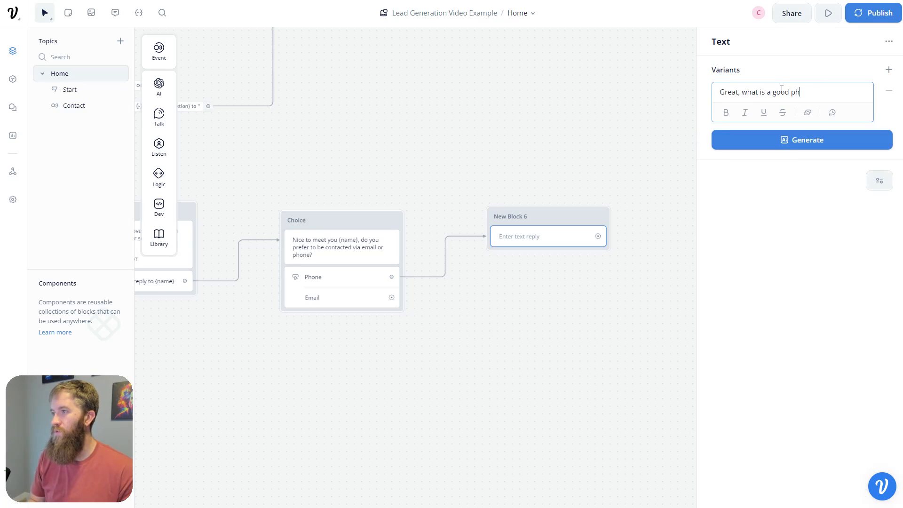
{"action": "type", "text": "one number to reach you at?"}
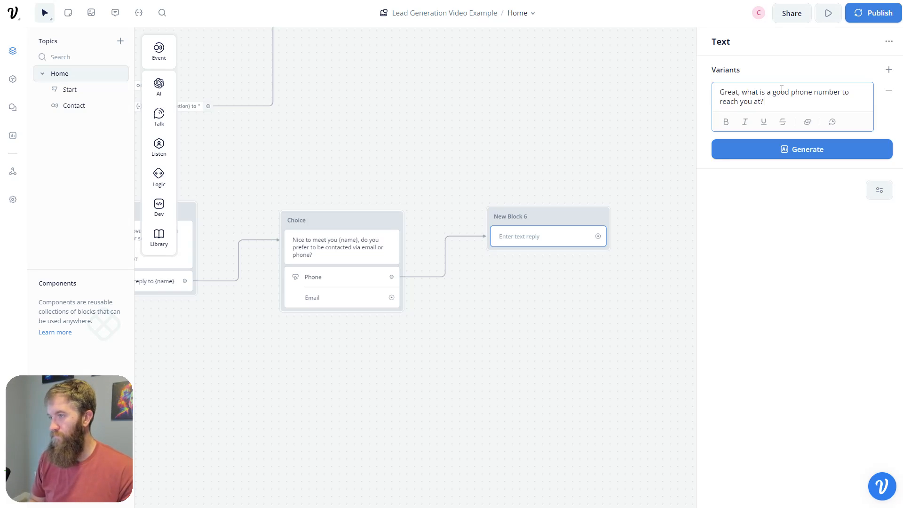
{"action": "left_click", "coordinate": [615, 335]}
{"action": "left_click", "coordinate": [556, 244]}
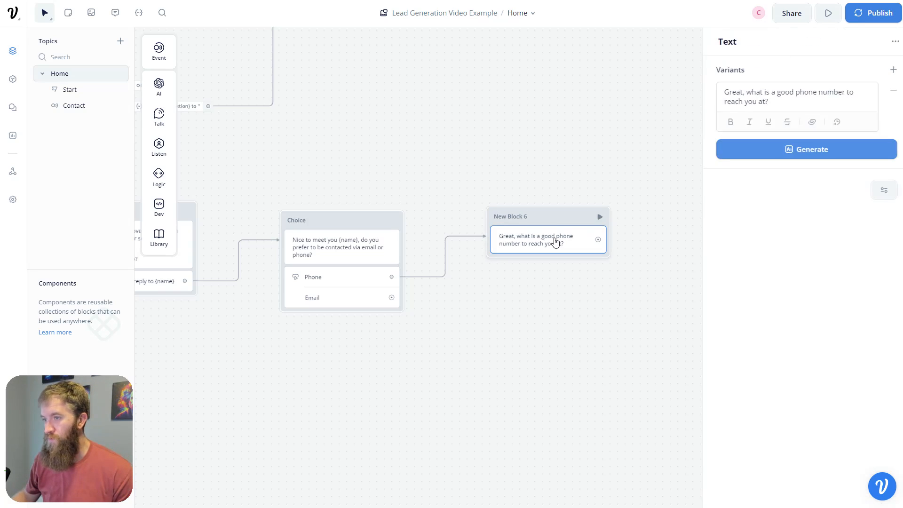
{"action": "double_click", "coordinate": [545, 220]}
{"action": "double_click", "coordinate": [334, 205]}
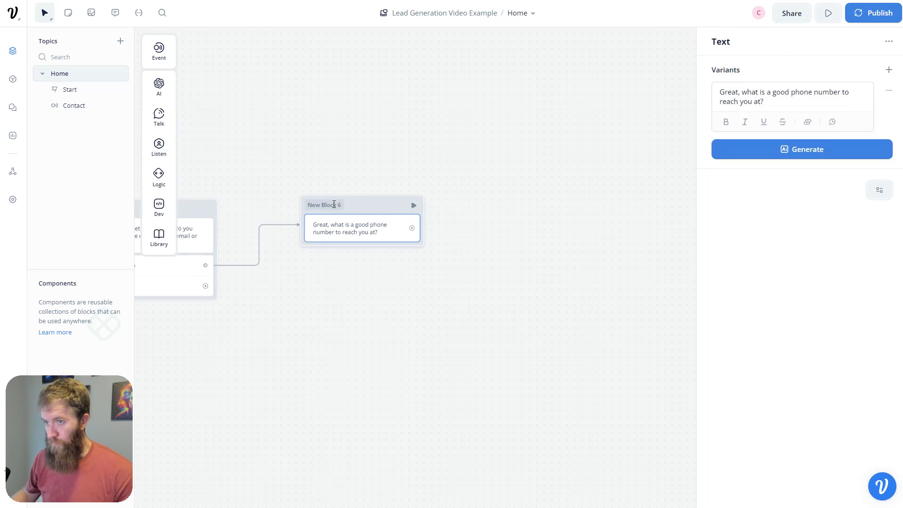
{"action": "triple_click", "coordinate": [334, 205]}
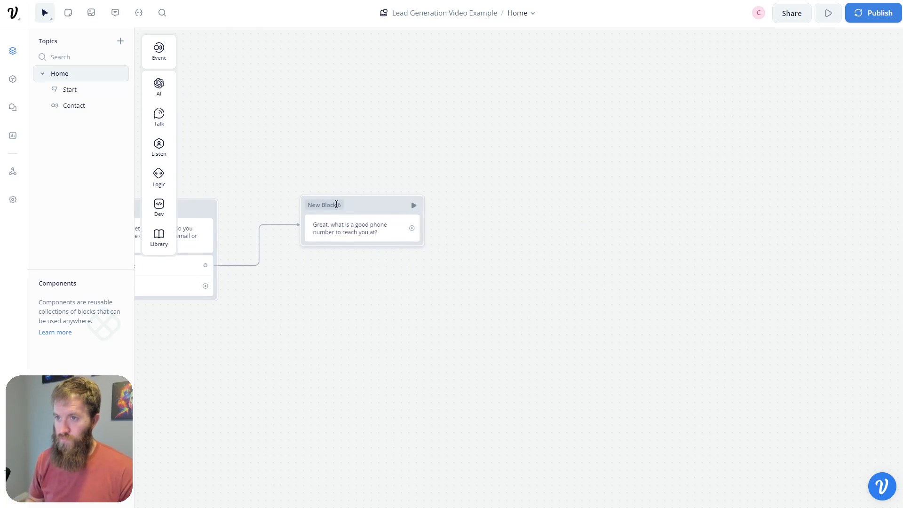
{"action": "left_click", "coordinate": [337, 205]}
{"action": "triple_click", "coordinate": [336, 204]}
{"action": "type", "text": "Phone"}
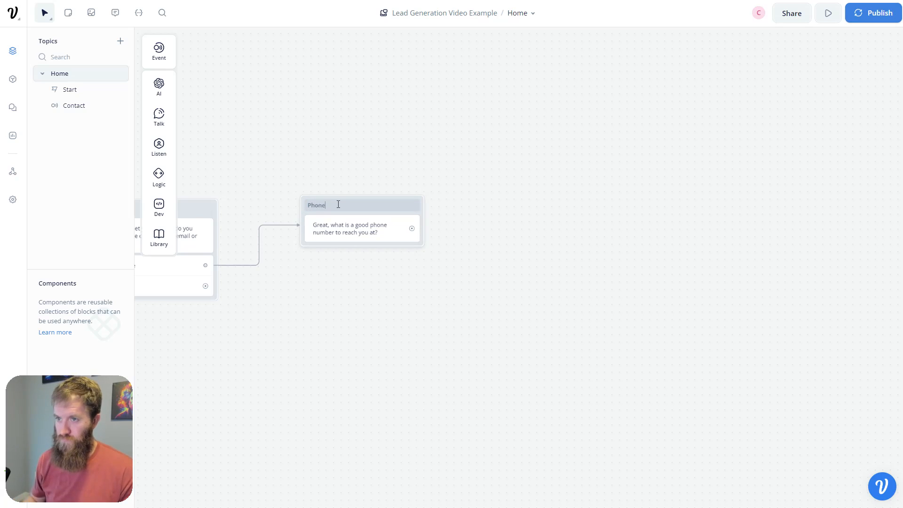
{"action": "left_click", "coordinate": [312, 325]}
- Connect the Email button to a new text block asking for an email address, titled Email
{"action": "left_click_drag", "start_coordinate": [337, 339], "coordinate": [544, 321]}
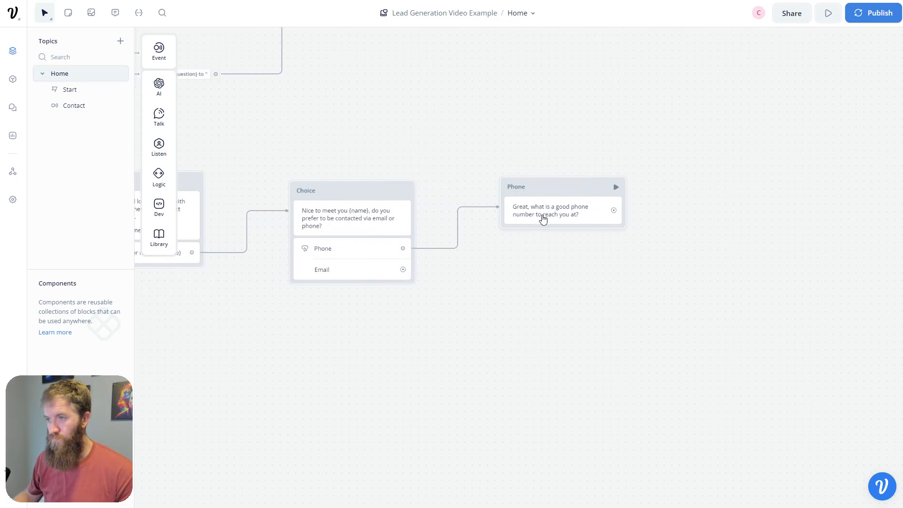
{"action": "left_click", "coordinate": [551, 212]}
{"action": "left_click_drag", "start_coordinate": [403, 269], "coordinate": [531, 292]}
{"action": "mouse_move", "coordinate": [562, 305]}
{"action": "mouse_move", "coordinate": [573, 322]}
{"action": "left_click", "coordinate": [632, 327]}
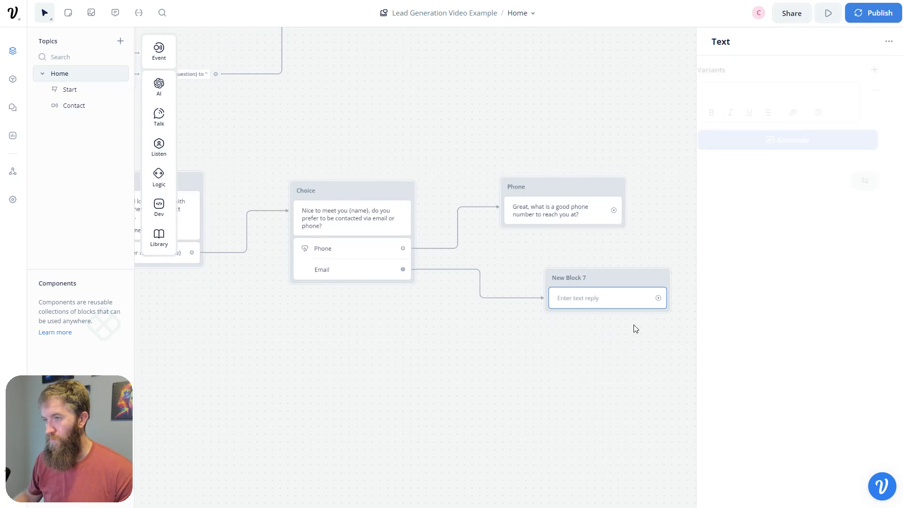
{"action": "type", "text": "Great, what is a good email address for you?"}
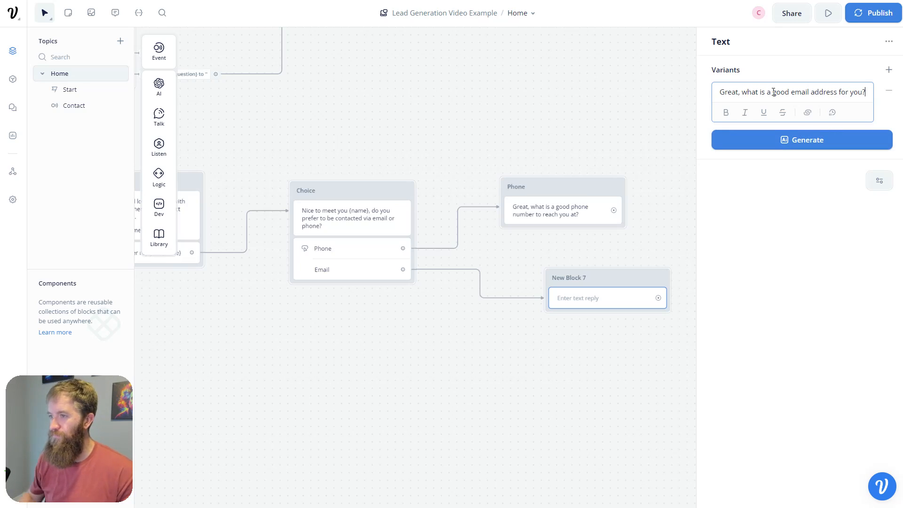
{"action": "double_click", "coordinate": [583, 277]}
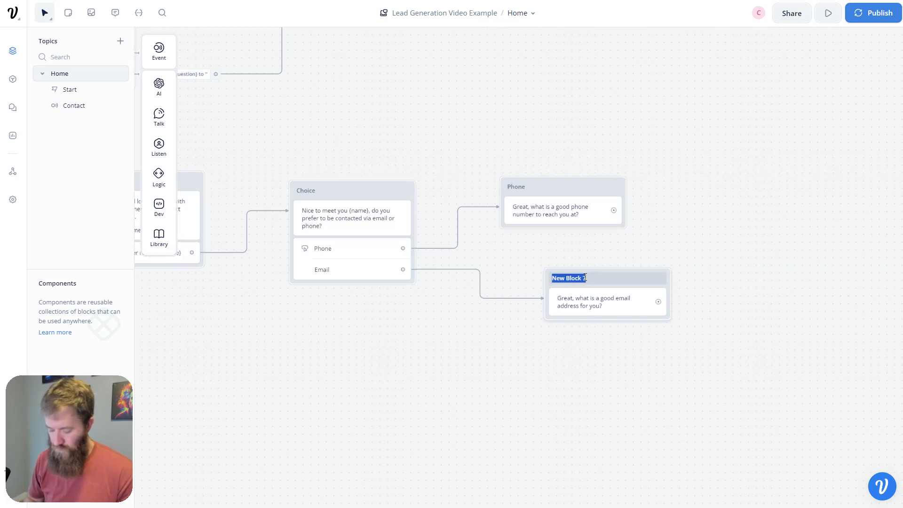
{"action": "type", "text": "Email"}
{"action": "key", "text": "Return"}
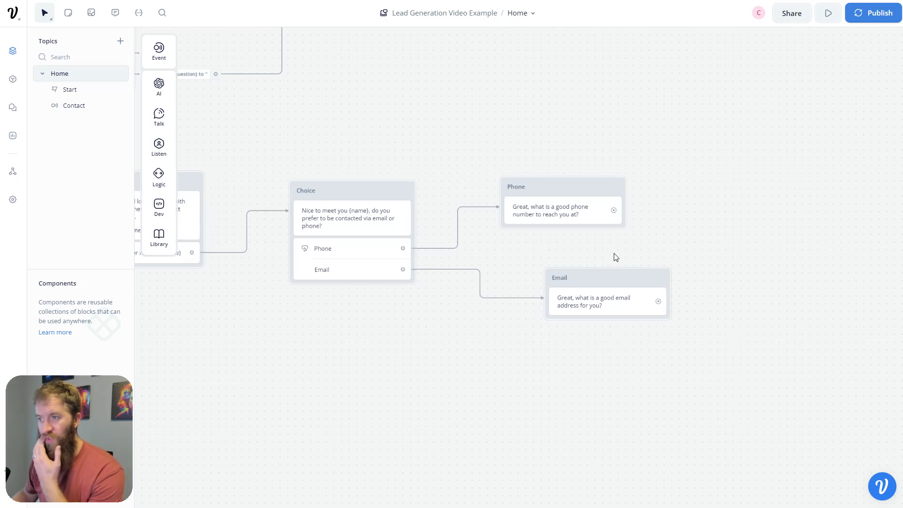
{"action": "left_click_drag", "start_coordinate": [580, 275], "coordinate": [540, 271]}
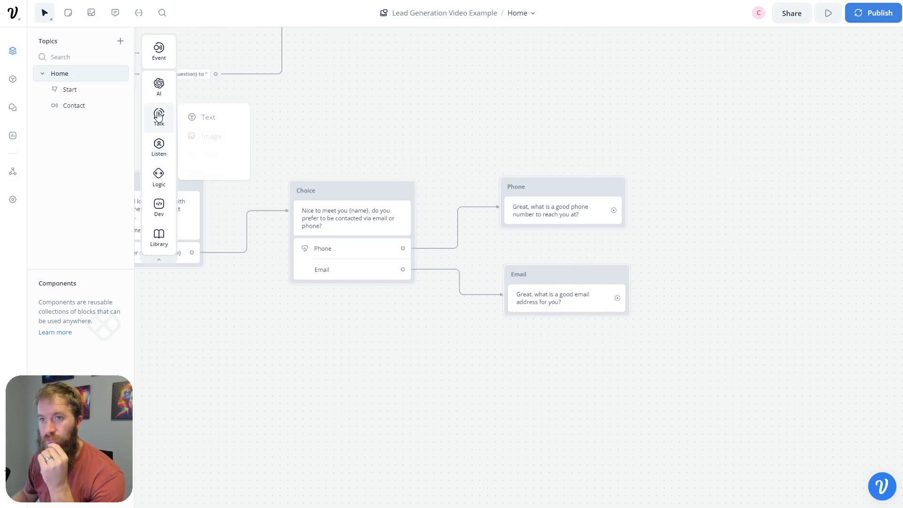
- Add a Capture under the Phone question saving the reply into a new {Phone} variable
{"action": "mouse_move", "coordinate": [162, 181]}
{"action": "mouse_move", "coordinate": [162, 151]}
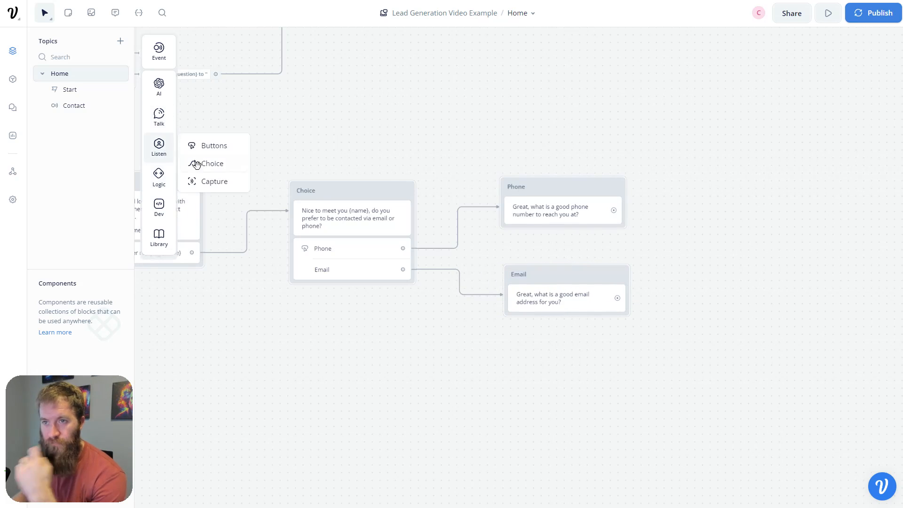
{"action": "left_click_drag", "start_coordinate": [198, 181], "coordinate": [512, 213]}
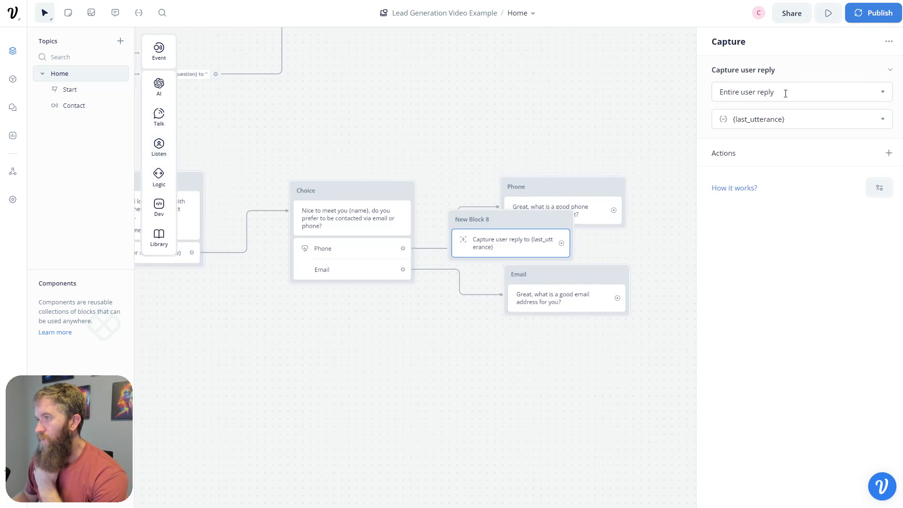
{"action": "left_click", "coordinate": [812, 122]}
{"action": "left_click_drag", "start_coordinate": [811, 121], "coordinate": [718, 121]}
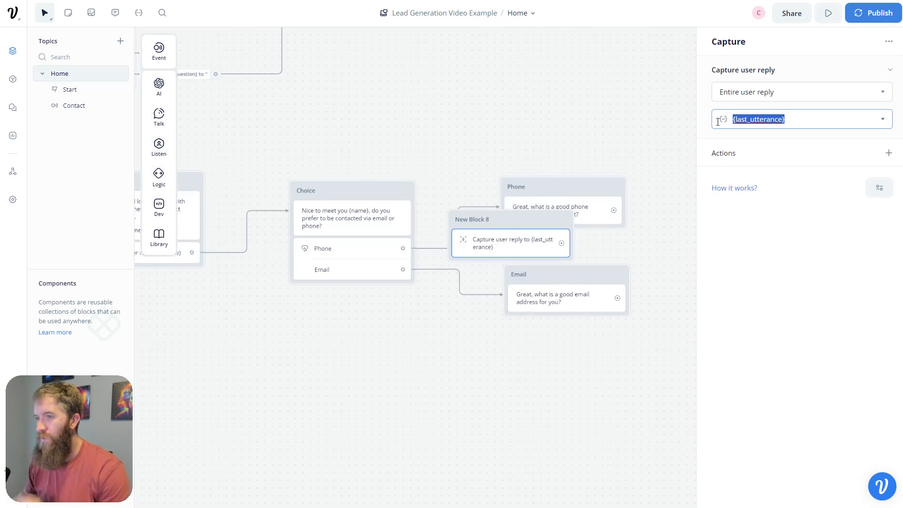
{"action": "left_click_drag", "start_coordinate": [535, 220], "coordinate": [558, 227]}
{"action": "left_click", "coordinate": [548, 244]}
{"action": "left_click", "coordinate": [817, 119]}
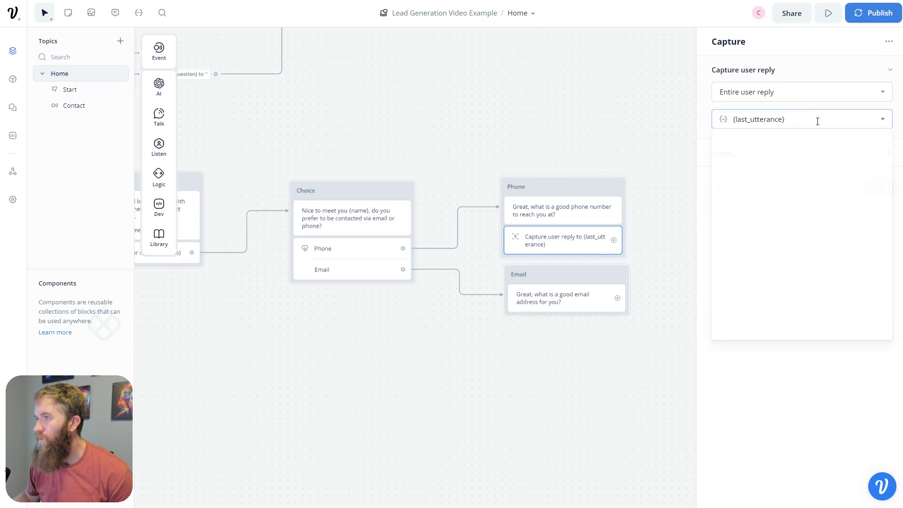
{"action": "left_click", "coordinate": [799, 122]}
{"action": "left_click", "coordinate": [802, 119]}
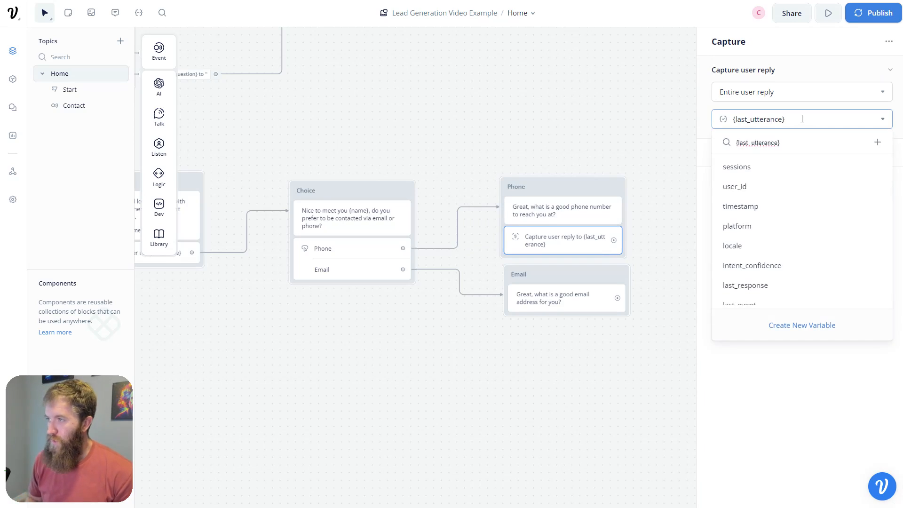
{"action": "key", "text": "BackSpace"}
{"action": "key", "text": "BackSpace"}
{"action": "key", "text": "BackSpace"}
{"action": "key", "text": "BackSpace"}
{"action": "key", "text": "BackSpace"}
{"action": "key", "text": "BackSpace"}
{"action": "key", "text": "BackSpace"}
{"action": "key", "text": "BackSpace"}
{"action": "key", "text": "BackSpace"}
{"action": "key", "text": "BackSpace"}
{"action": "key", "text": "BackSpace"}
{"action": "key", "text": "BackSpace"}
{"action": "key", "text": "BackSpace"}
{"action": "key", "text": "BackSpace"}
{"action": "key", "text": "BackSpace"}
{"action": "key", "text": "BackSpace"}
{"action": "type", "text": "P"}
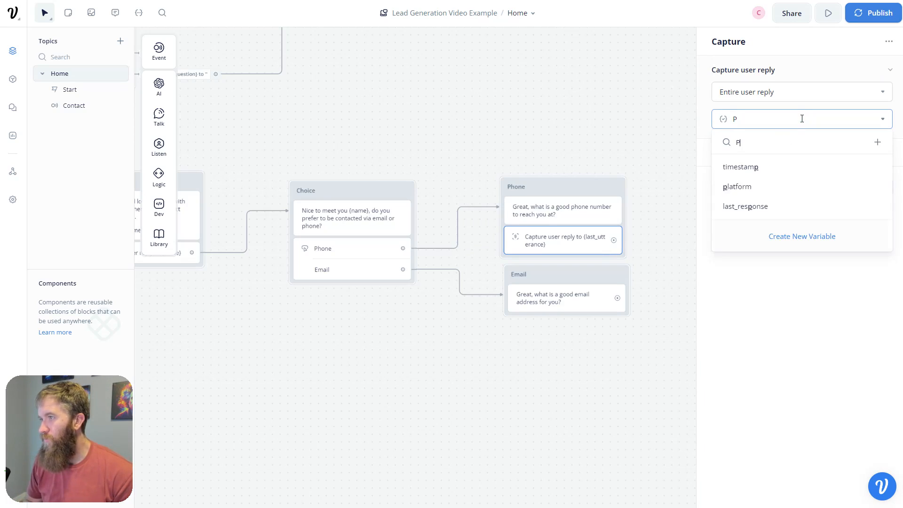
{"action": "type", "text": "hone"}
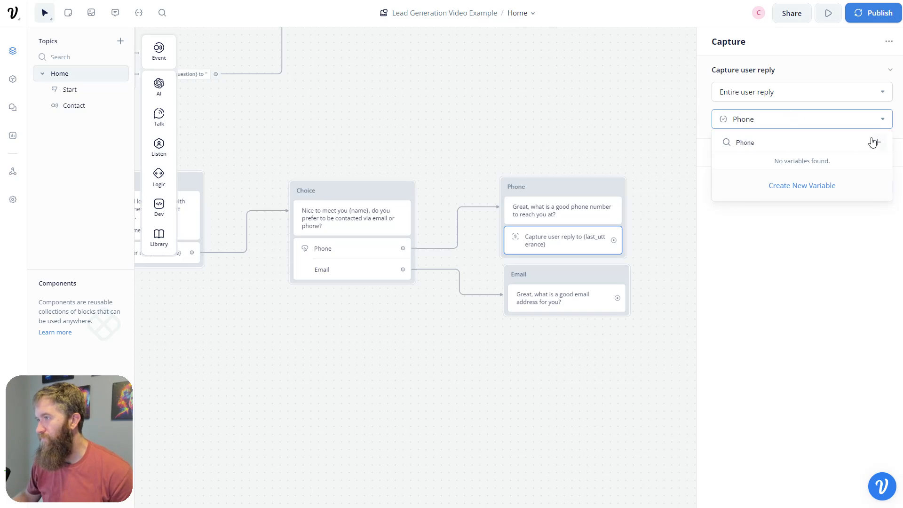
{"action": "left_click", "coordinate": [878, 142]}
- Add a Capture to the Email block saving into a new {email} variable, then link Phone's capture onward
{"action": "left_click", "coordinate": [587, 303]}
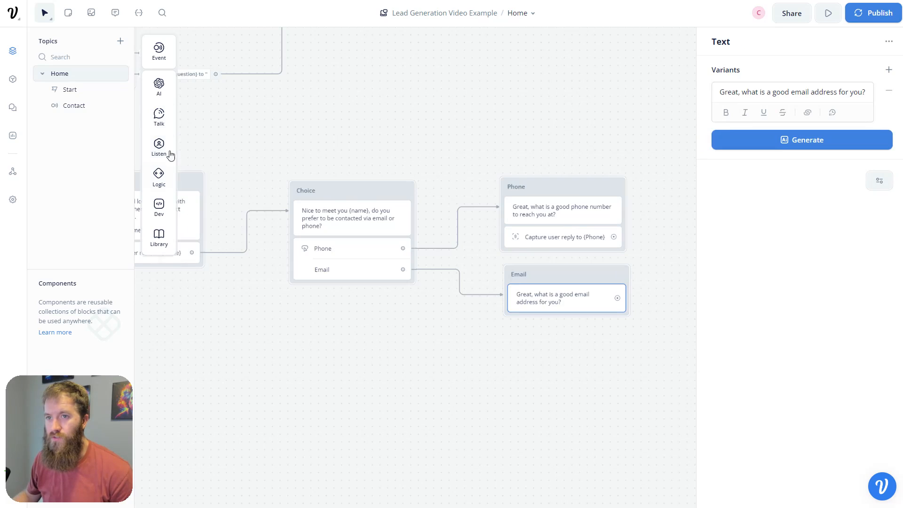
{"action": "mouse_move", "coordinate": [160, 147]}
{"action": "left_click_drag", "start_coordinate": [207, 181], "coordinate": [546, 325]}
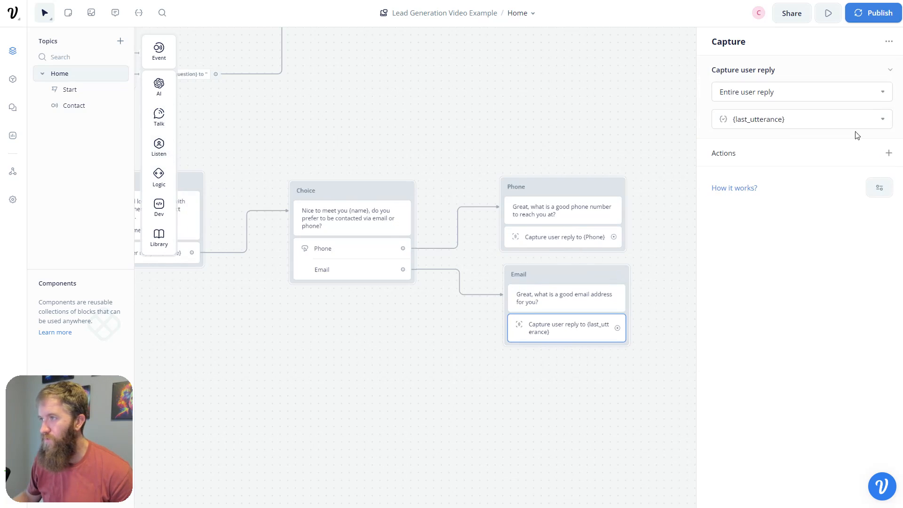
{"action": "left_click", "coordinate": [801, 122]}
{"action": "left_click_drag", "start_coordinate": [800, 122], "coordinate": [732, 120]}
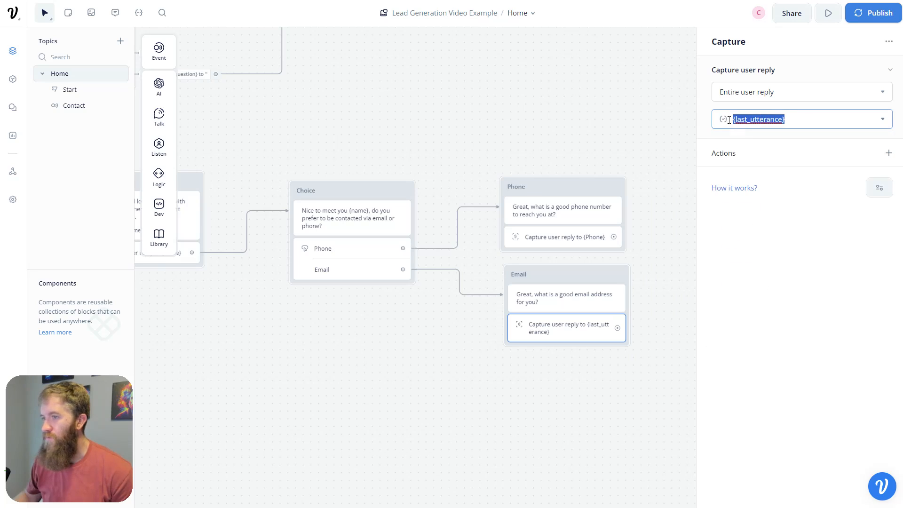
{"action": "type", "text": "email"}
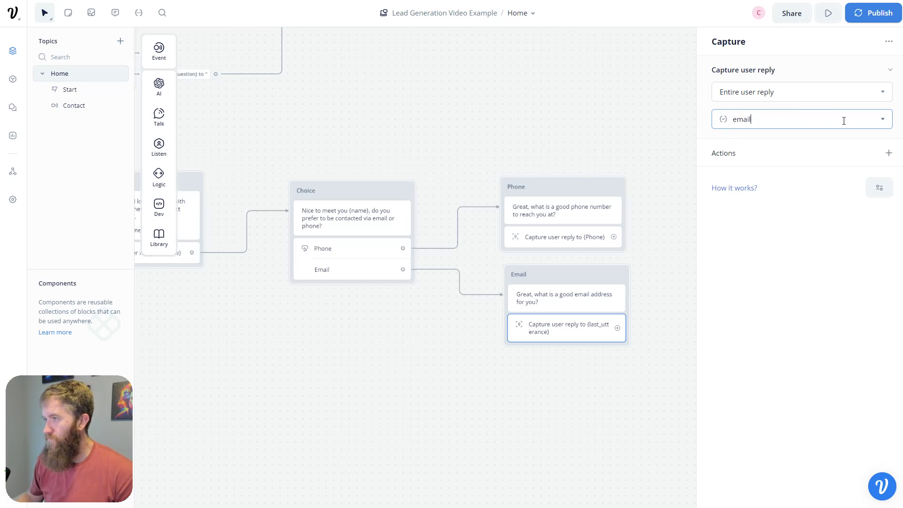
{"action": "left_click", "coordinate": [852, 122]}
{"action": "left_click", "coordinate": [877, 142]}
{"action": "left_click", "coordinate": [584, 375]}
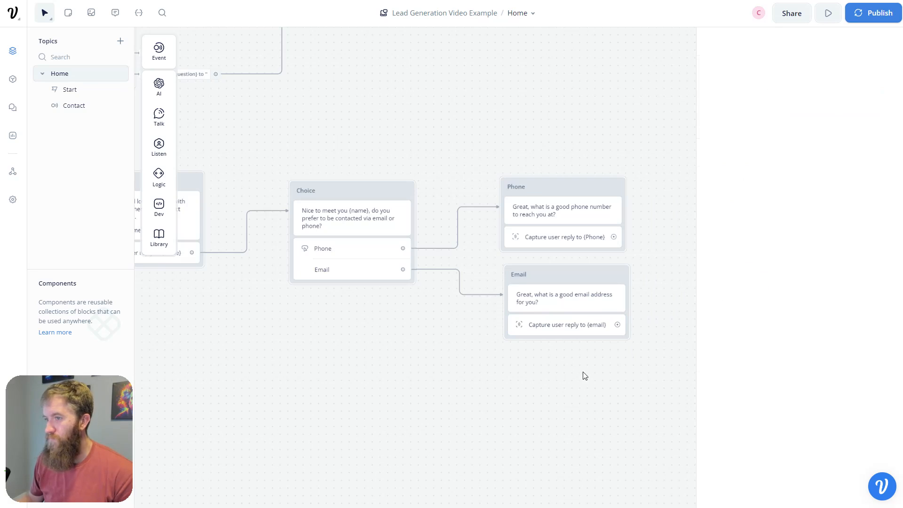
{"action": "left_click_drag", "start_coordinate": [585, 375], "coordinate": [484, 355]}
{"action": "left_click_drag", "start_coordinate": [487, 230], "coordinate": [647, 221]}
- Link both the Phone and Email captures to one new text block
{"action": "mouse_move", "coordinate": [607, 271]}
{"action": "left_click", "coordinate": [661, 270]}
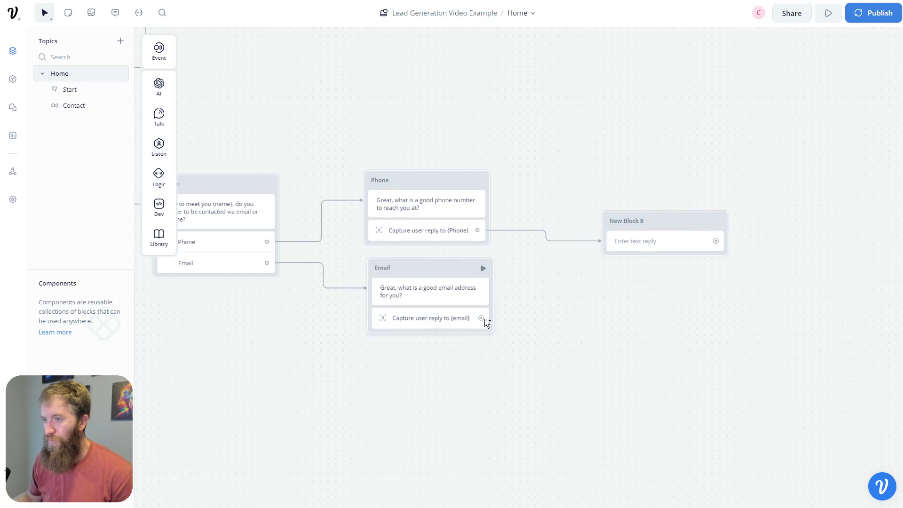
{"action": "left_click_drag", "start_coordinate": [484, 320], "coordinate": [633, 226]}
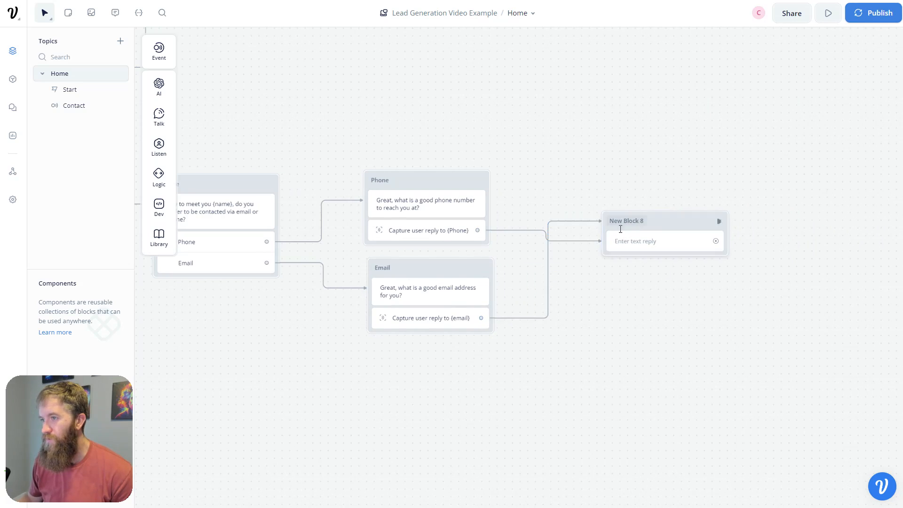
- Title the block 'What is your question' and ask the visitor's reason for reaching out
{"action": "left_click", "coordinate": [586, 243]}
{"action": "double_click", "coordinate": [633, 220]}
{"action": "key", "text": "ctrl+a"}
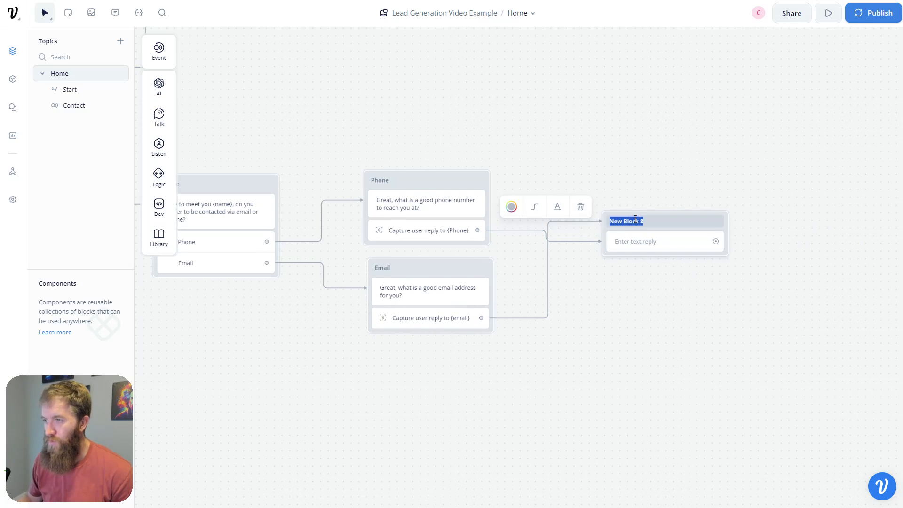
{"action": "type", "text": "What is your qu"}
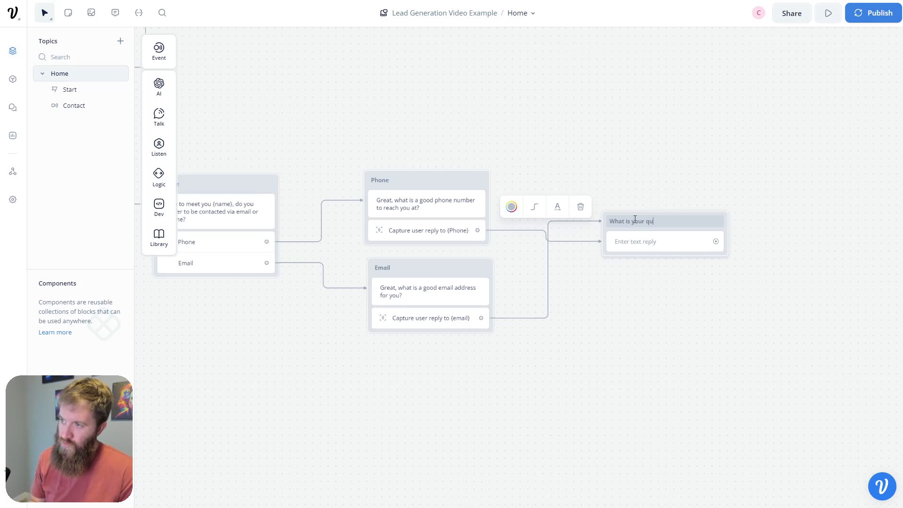
{"action": "type", "text": "estiuon"}
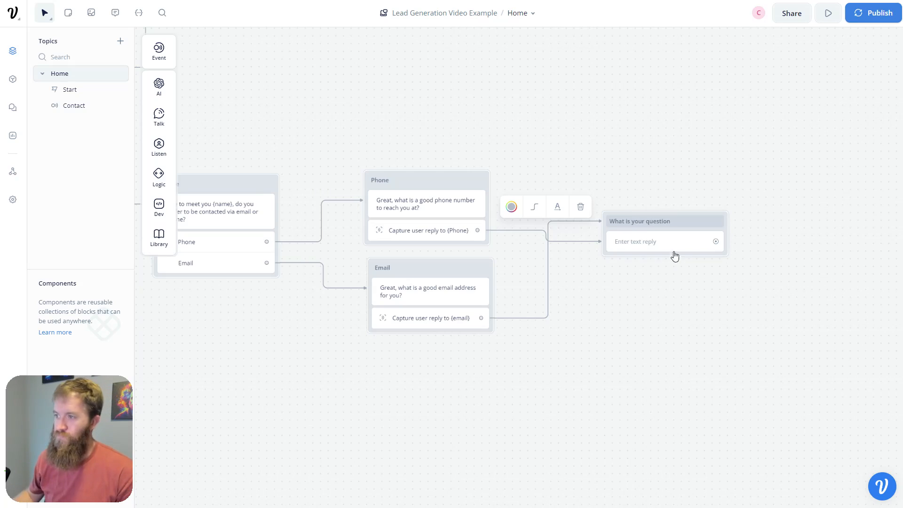
{"action": "left_click", "coordinate": [670, 248]}
{"action": "type", "text": "Now "}
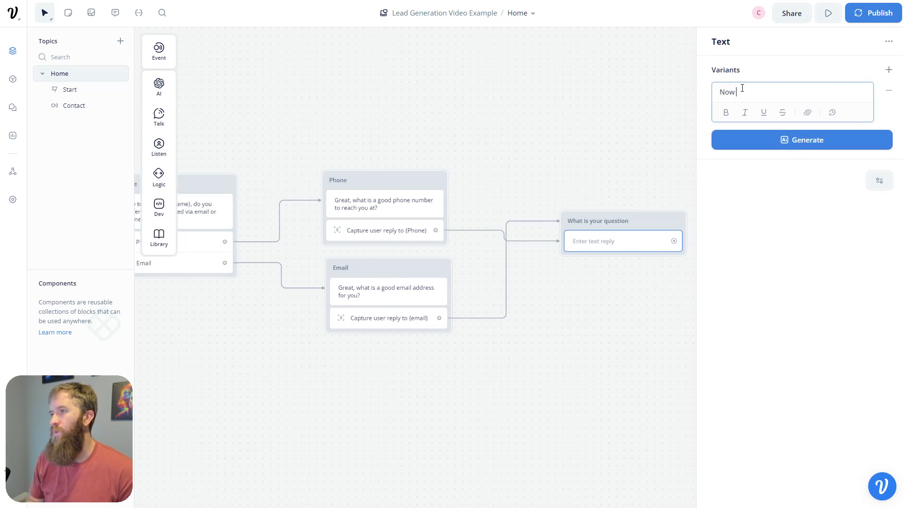
{"action": "type", "text": "that I have your contyac"}
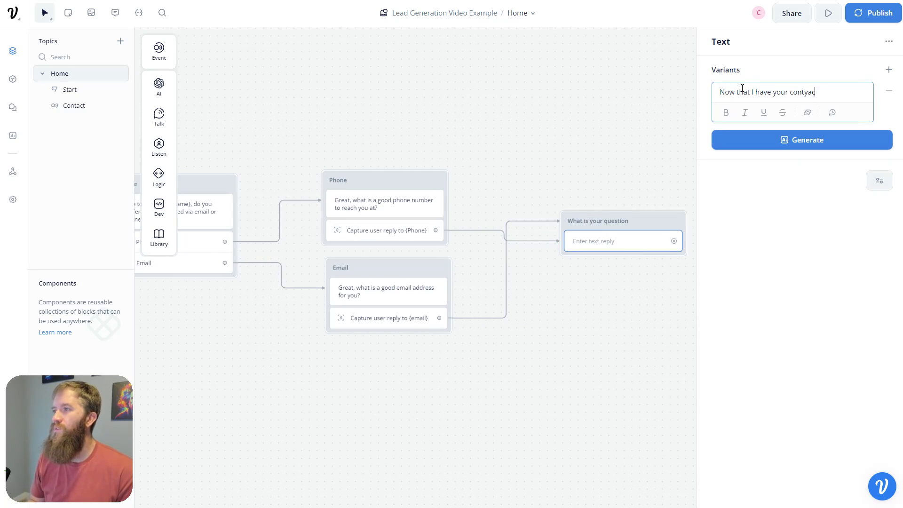
{"action": "key", "text": "BackSpace"}
{"action": "key", "text": "BackSpace"}
{"action": "key", "text": "BackSpace"}
{"action": "type", "text": "act infor"}
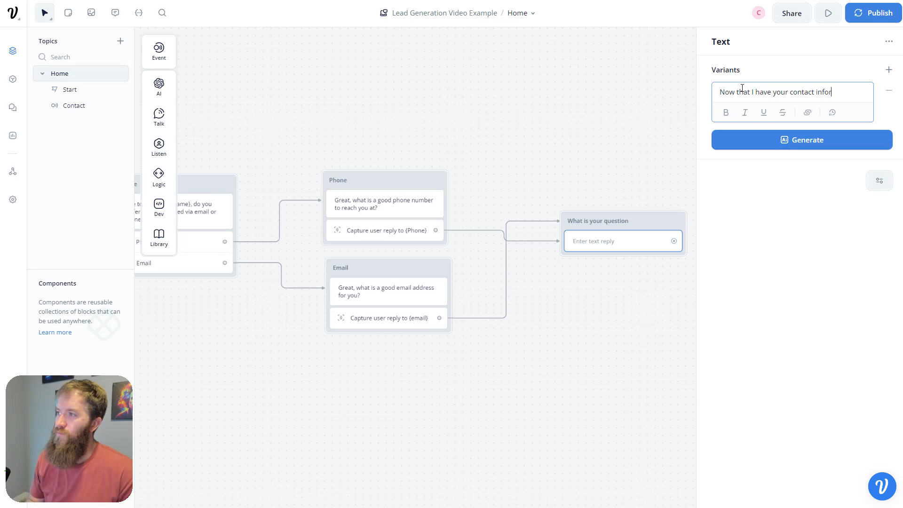
{"action": "type", "text": "mation, what is your rea"}
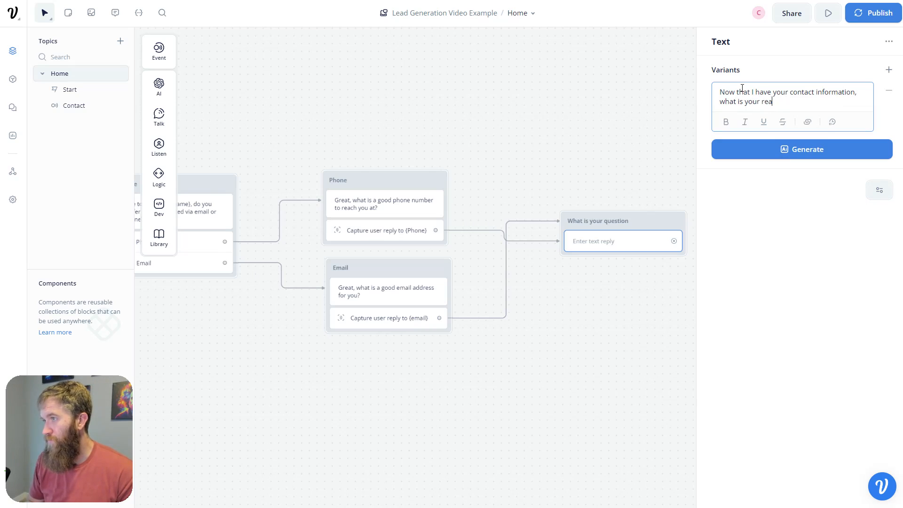
{"action": "type", "text": "son for reaching out to"}
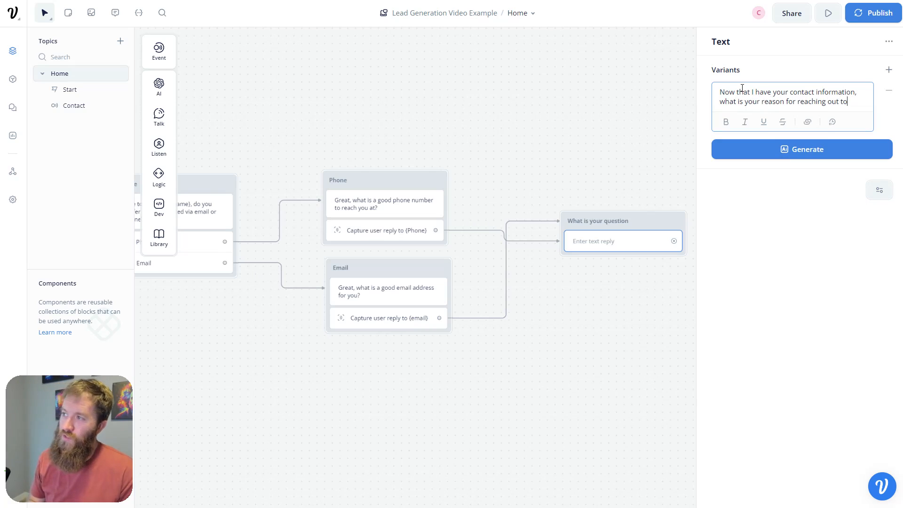
{"action": "type", "text": "D"}
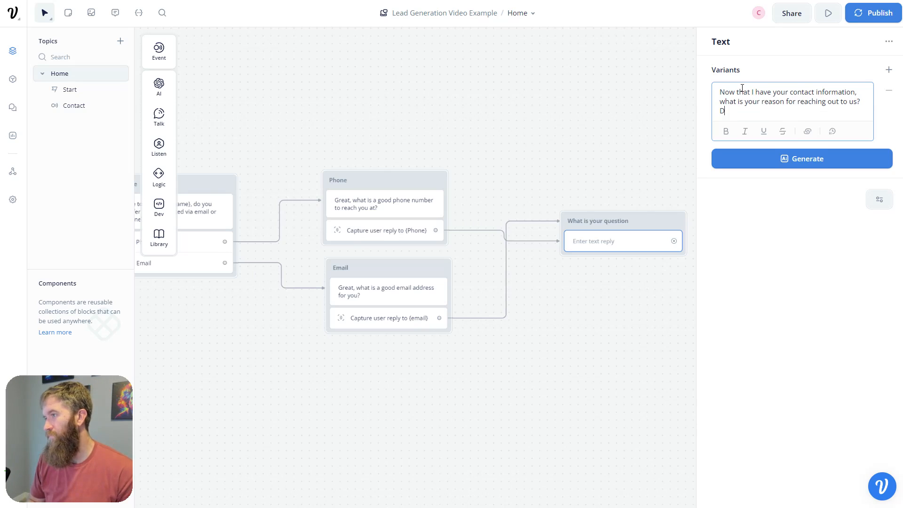
{"action": "key", "text": "BackSpace"}
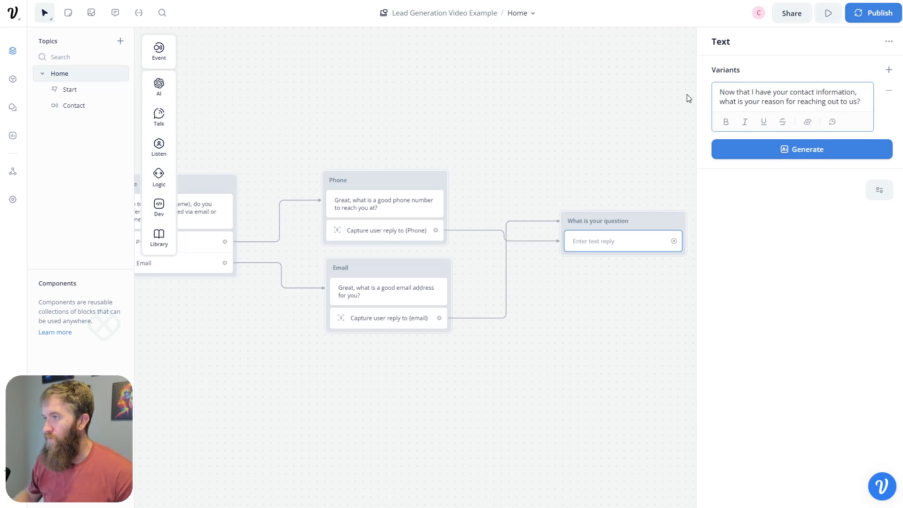
{"action": "left_click", "coordinate": [575, 329]}
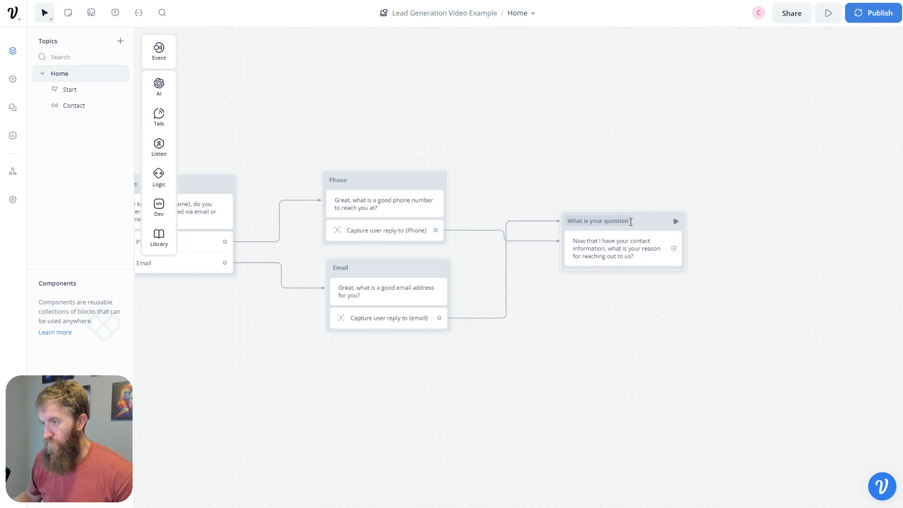
- Add a Capture under the reason question saving the reply into a new {contact_question} variable
{"action": "mouse_move", "coordinate": [150, 128]}
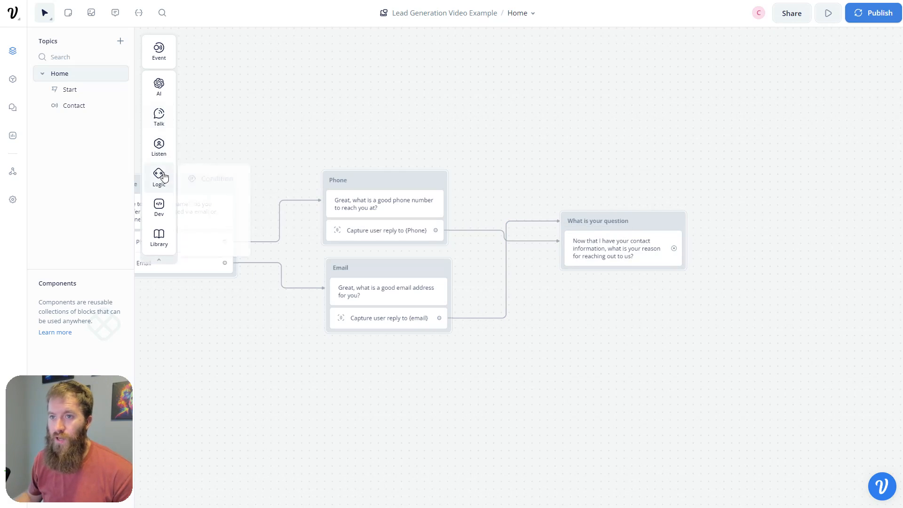
{"action": "mouse_move", "coordinate": [164, 149]}
{"action": "left_click_drag", "start_coordinate": [193, 182], "coordinate": [609, 267]}
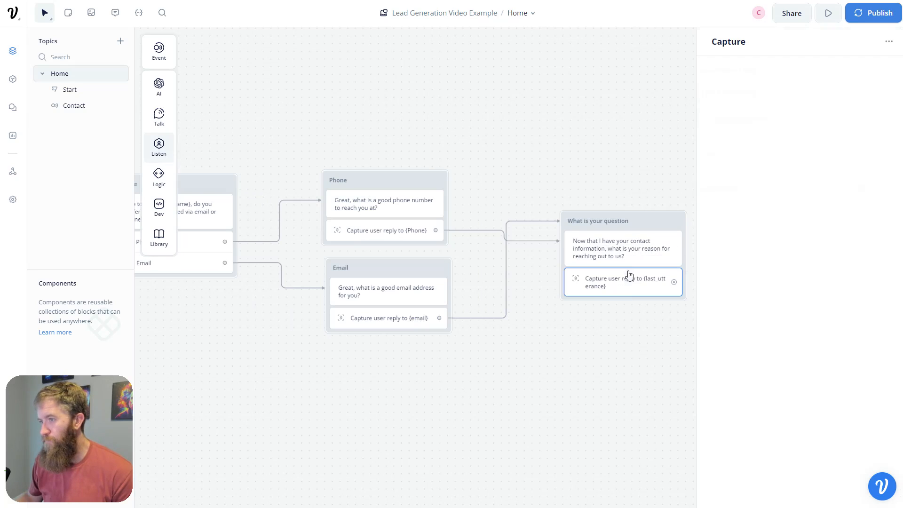
{"action": "left_click", "coordinate": [803, 122]}
{"action": "left_click", "coordinate": [803, 123]}
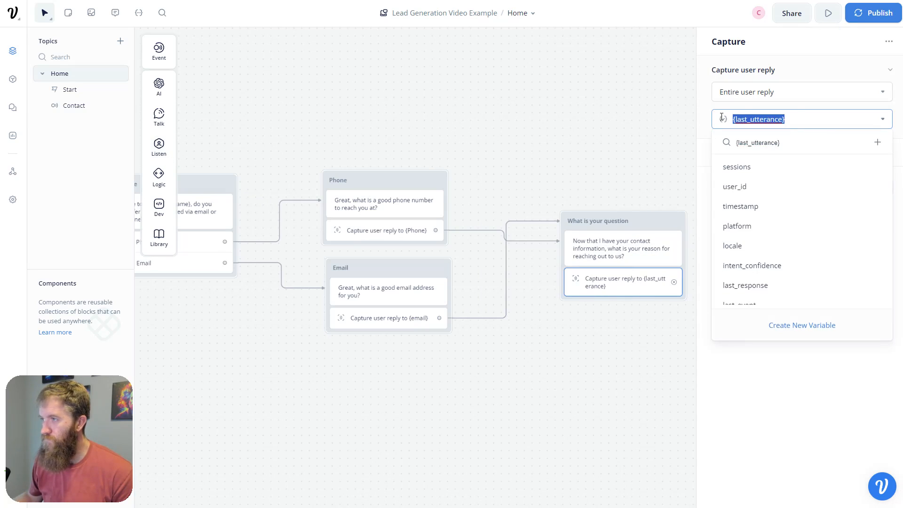
{"action": "type", "text": "contact_"}
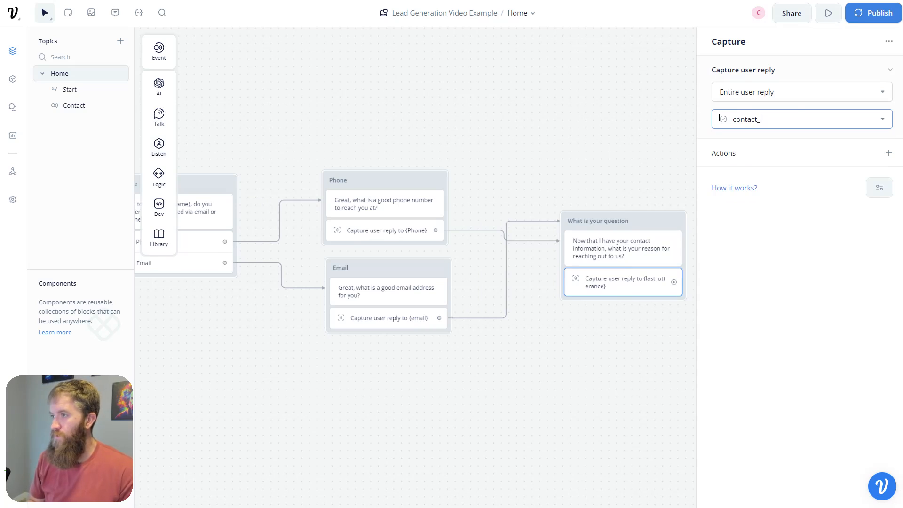
{"action": "type", "text": "questuion"}
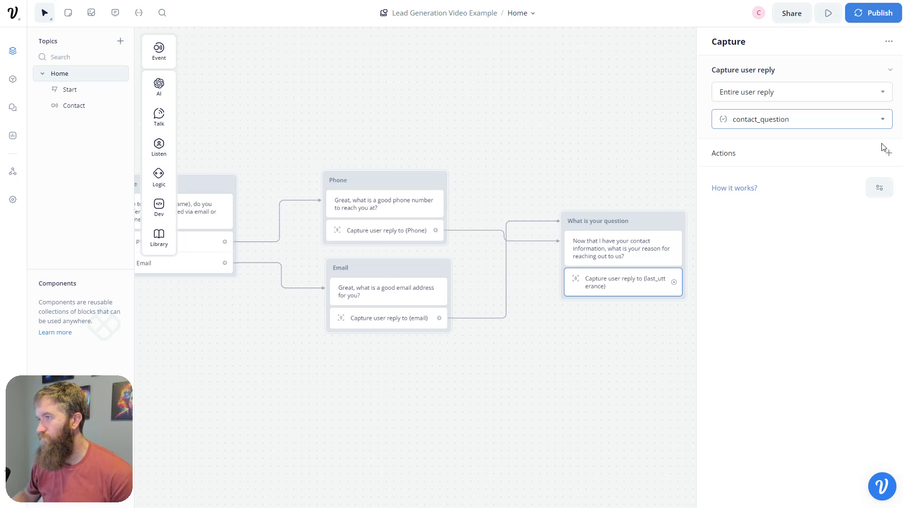
{"action": "left_click", "coordinate": [873, 121]}
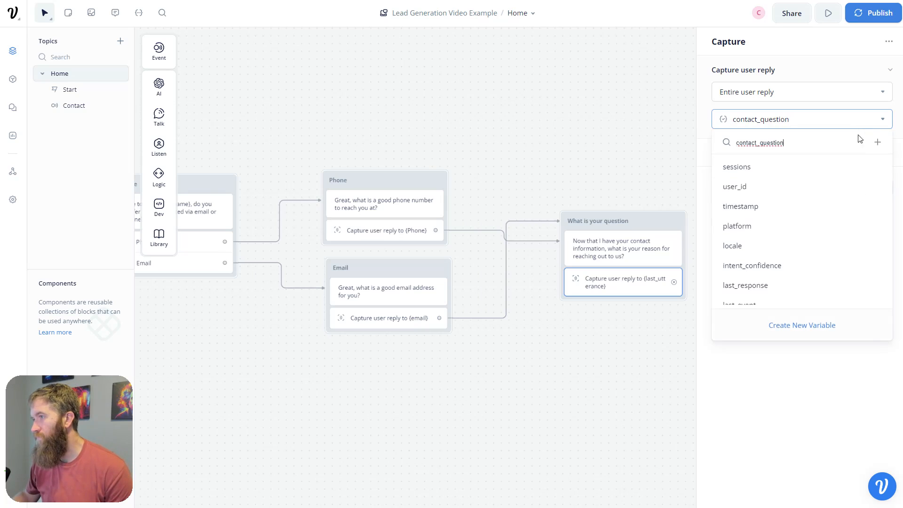
{"action": "left_click", "coordinate": [880, 142]}
{"action": "left_click", "coordinate": [545, 400]}
- Connect a new text message block after the question block
{"action": "left_click_drag", "start_coordinate": [661, 330], "coordinate": [557, 342]}
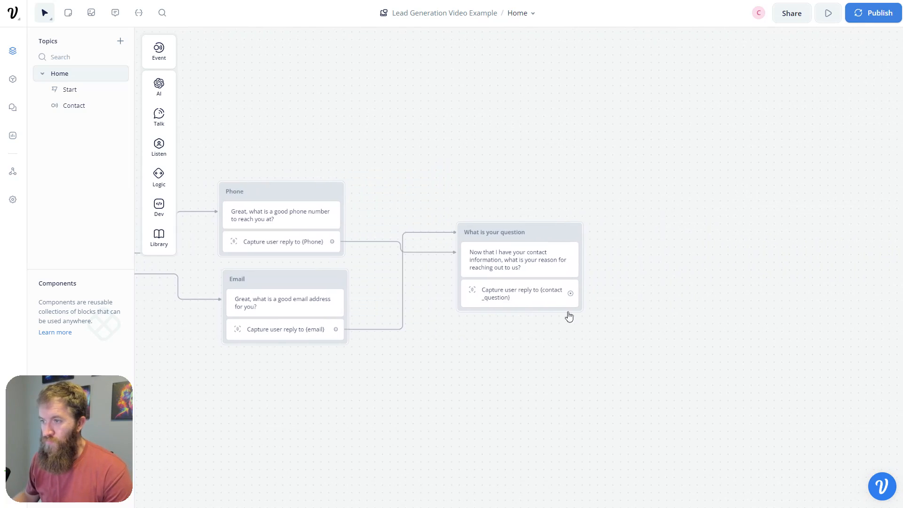
{"action": "left_click_drag", "start_coordinate": [570, 294], "coordinate": [677, 253]}
{"action": "mouse_move", "coordinate": [711, 281]}
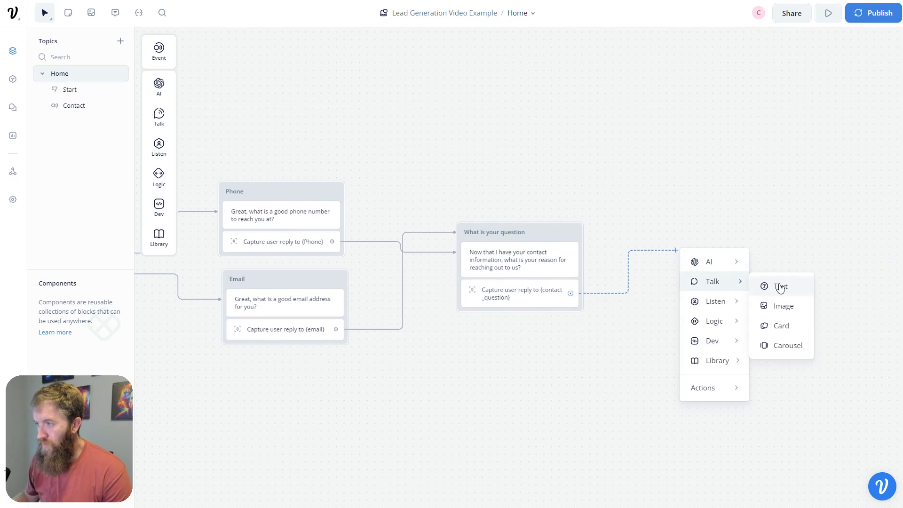
{"action": "left_click", "coordinate": [779, 284]}
- Rename the new block to 'Verification'
{"action": "left_click", "coordinate": [765, 92]}
{"action": "type", "text": "Verification"}
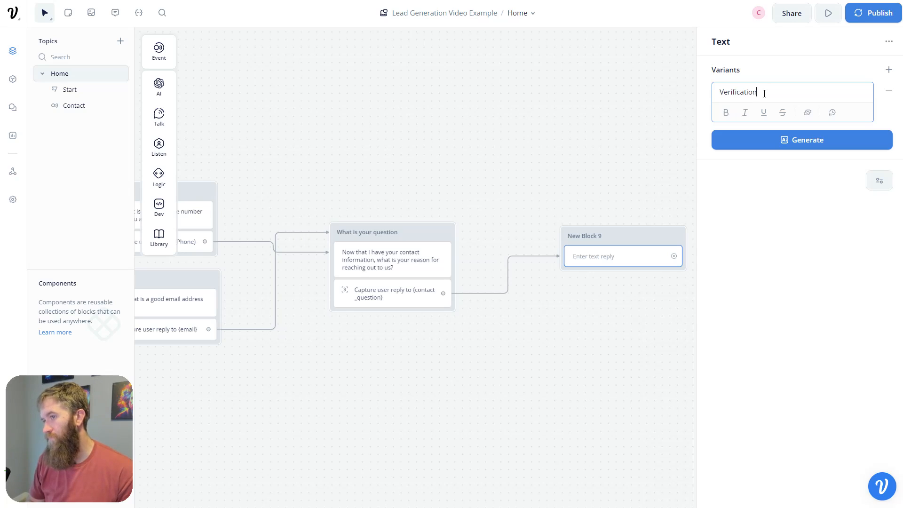
{"action": "key", "text": "BackSpace"}
{"action": "key", "text": "BackSpace"}
{"action": "key", "text": "BackSpace"}
{"action": "key", "text": "BackSpace"}
{"action": "key", "text": "BackSpace"}
{"action": "key", "text": "BackSpace"}
{"action": "key", "text": "BackSpace"}
{"action": "key", "text": "BackSpace"}
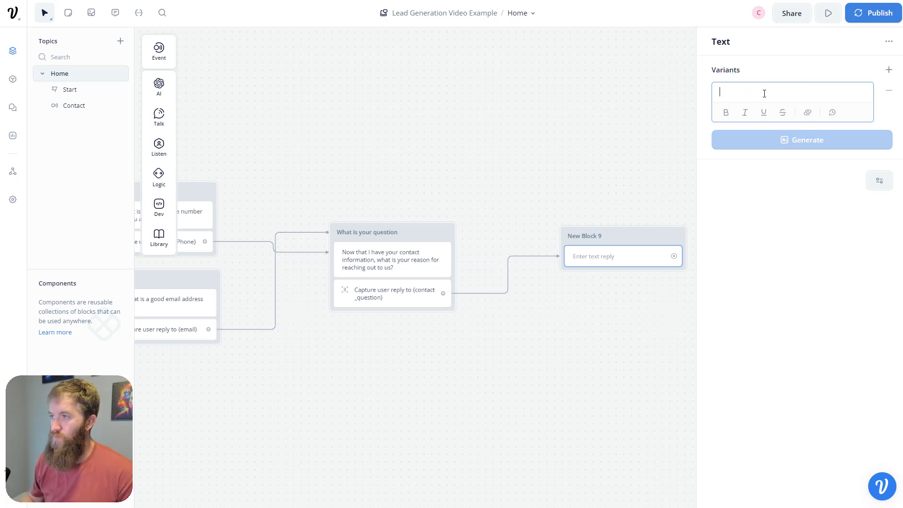
{"action": "double_click", "coordinate": [602, 236]}
{"action": "type", "text": "Verification"}
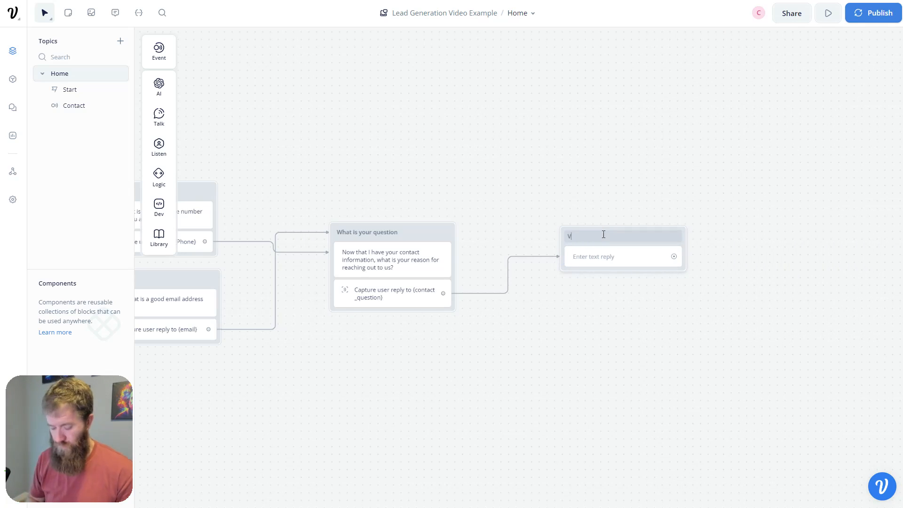
- Write the intro 'Before I send this out to our team, I wanted to verify your information:' with Name {name} and Email {email} lines
{"action": "left_click", "coordinate": [603, 257]}
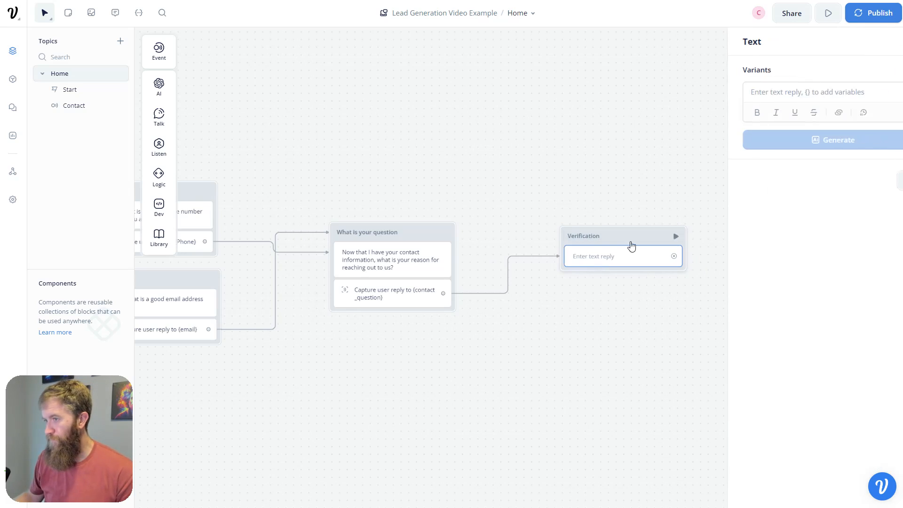
{"action": "left_click", "coordinate": [772, 93]}
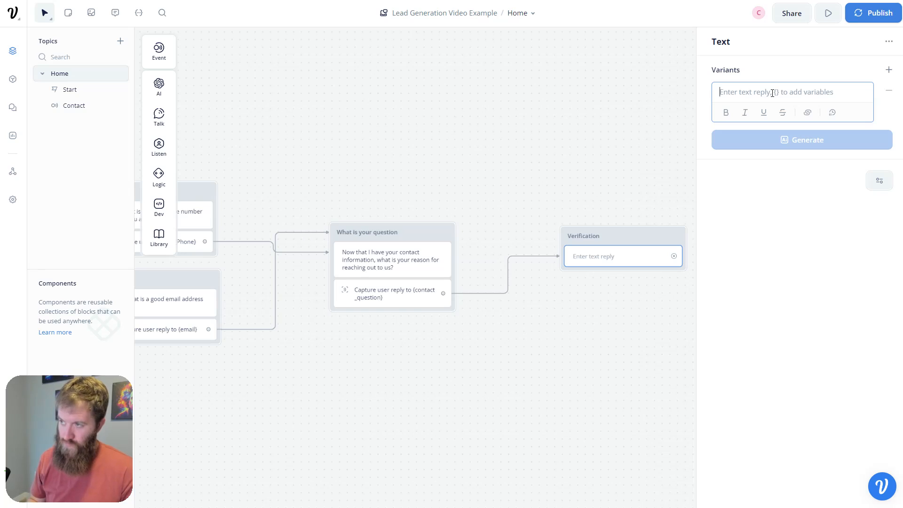
{"action": "type", "text": "Before I send th"}
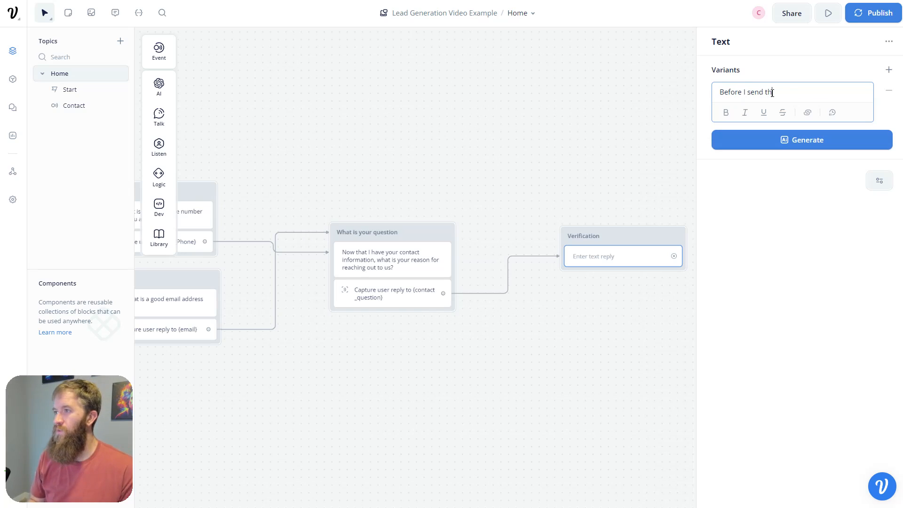
{"action": "type", "text": "is out to our team, I wan"}
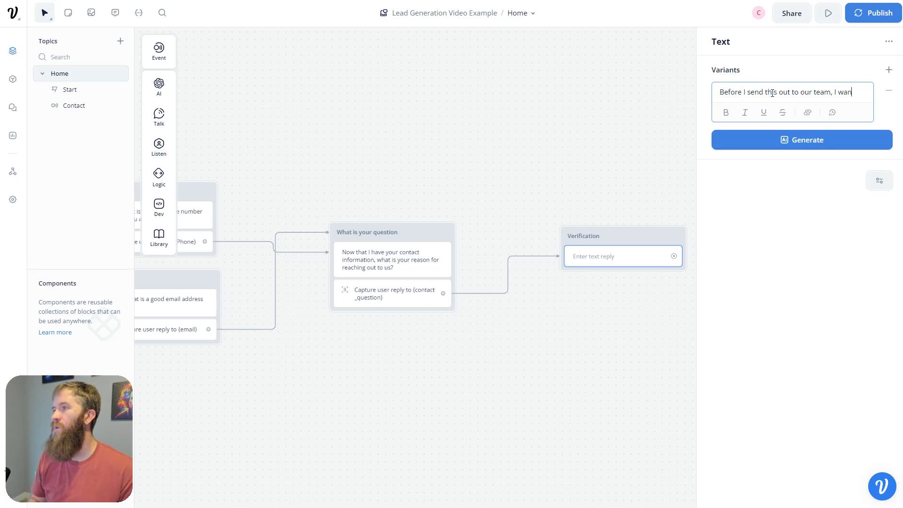
{"action": "type", "text": "ted to verify your informatio"}
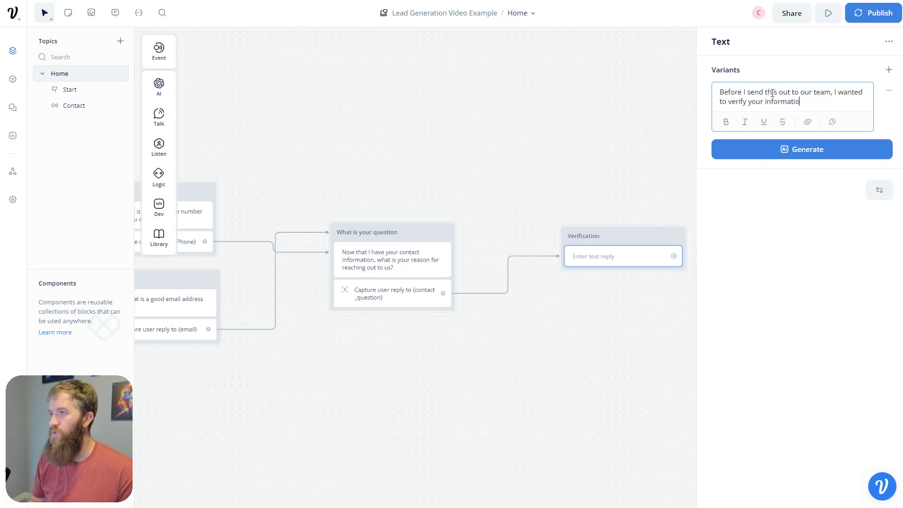
{"action": "type", "text": "n:"}
{"action": "key", "text": "Return"}
{"action": "key", "text": "Return"}
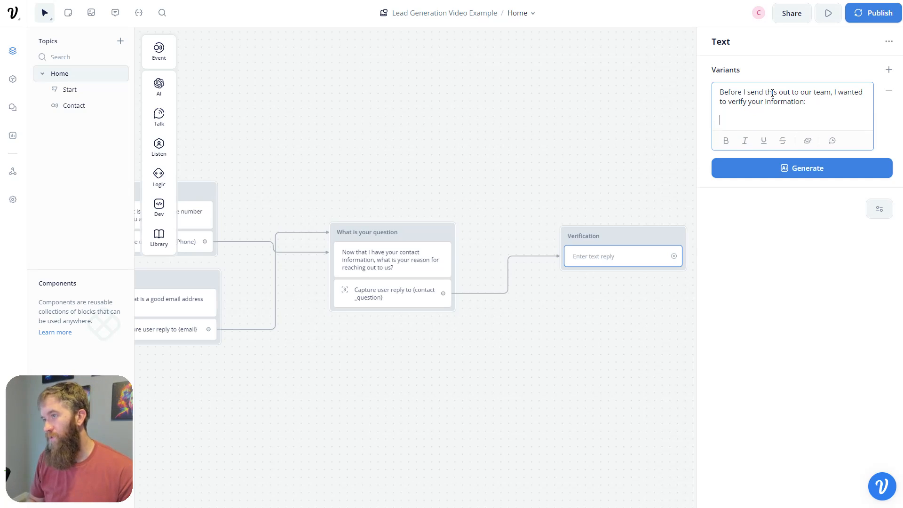
{"action": "type", "text": "Name"}
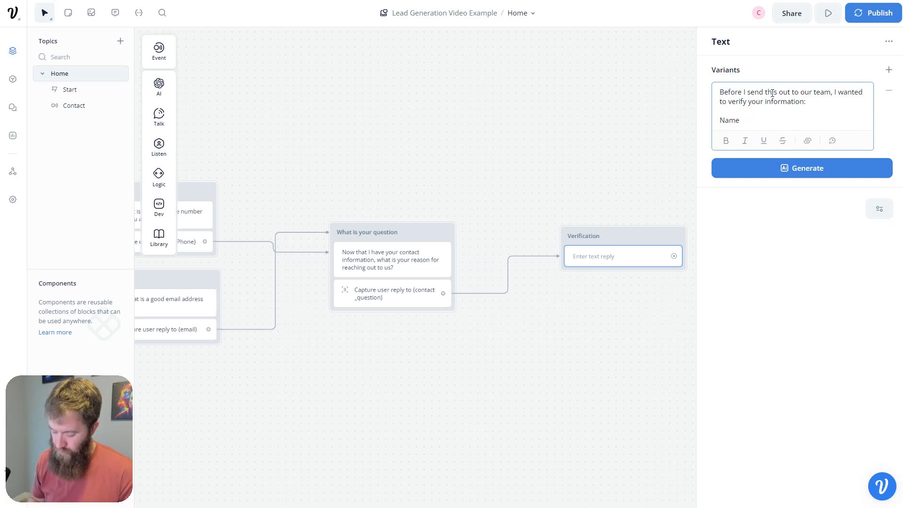
{"action": "type", "text": ":"}
{"action": "key", "text": "Return"}
{"action": "type", "text": "{name"}
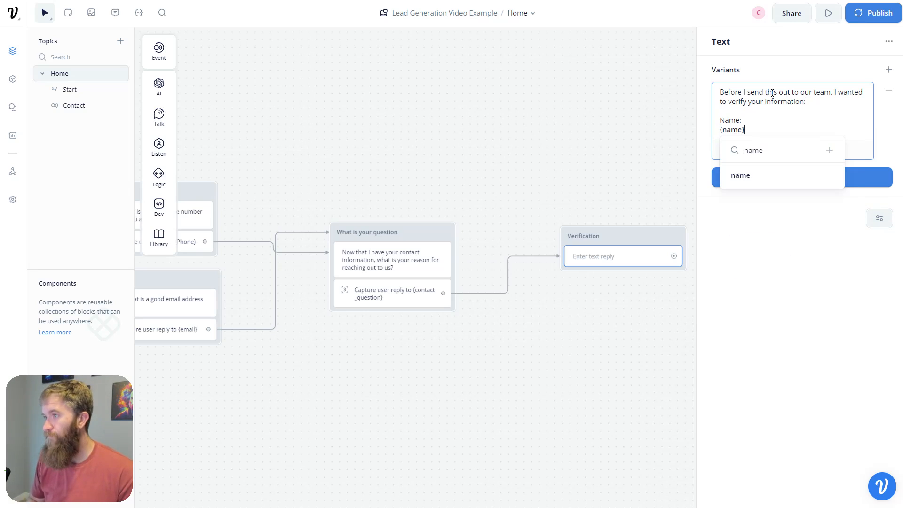
{"action": "key", "text": "Return"}
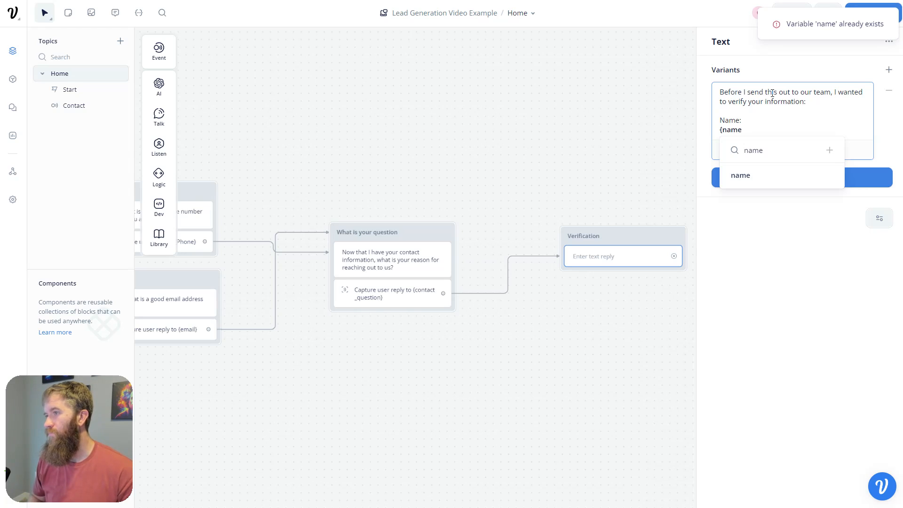
{"action": "type", "text": "}"}
{"action": "key", "text": "Return"}
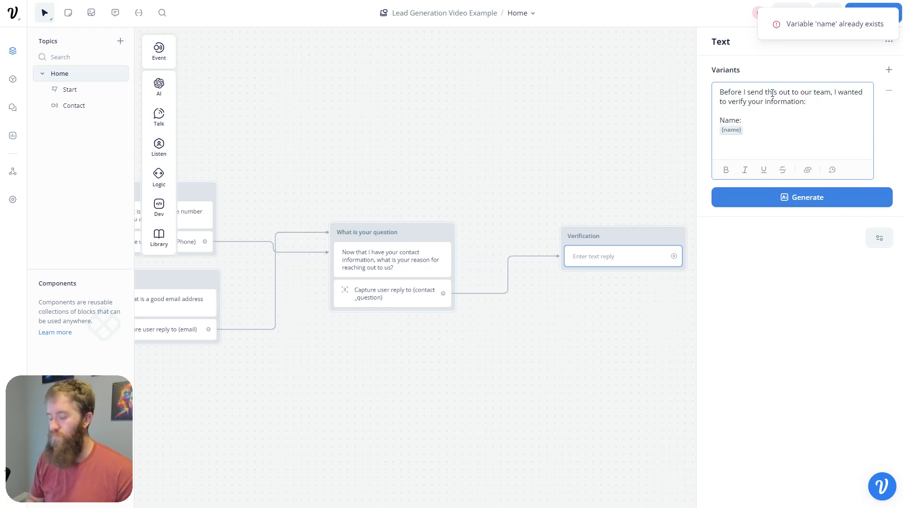
{"action": "type", "text": "Email"}
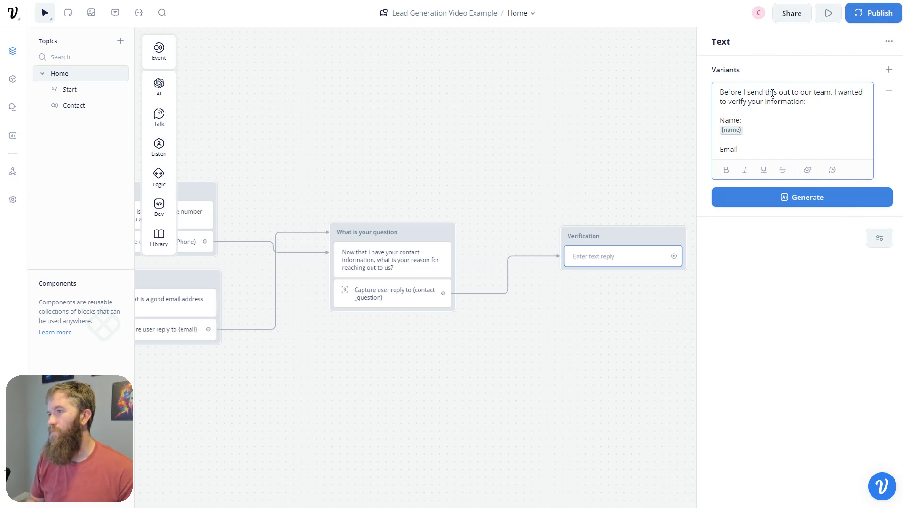
{"action": "type", "text": ":"}
{"action": "key", "text": "Return"}
{"action": "type", "text": "{emai"}
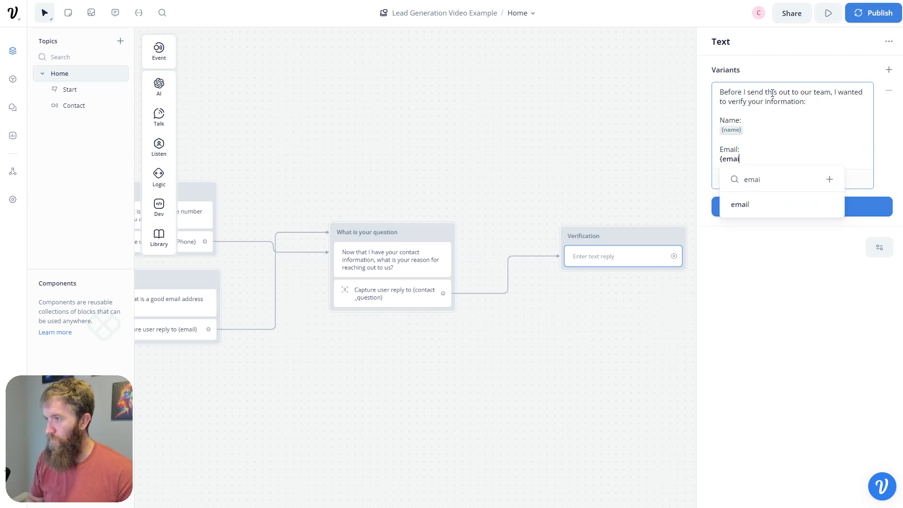
{"action": "key", "text": "Return"}
{"action": "key", "text": "Return"}
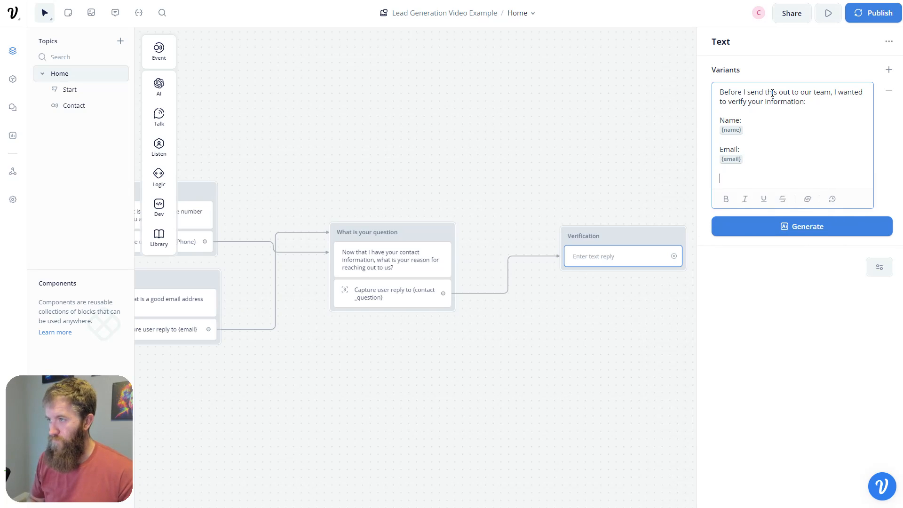
- Add 'Phone:' with {Phone} and 'Reason for reaching out:' with {contact_question}, then finish editing
{"action": "type", "text": "Phone:"}
{"action": "key", "text": "Return"}
{"action": "type", "text": "{"}
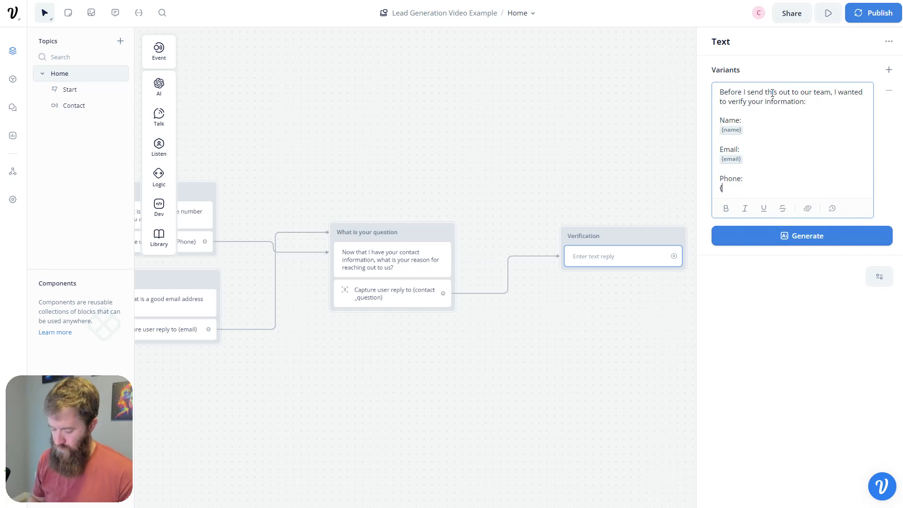
{"action": "type", "text": "phon"}
{"action": "key", "text": "Return"}
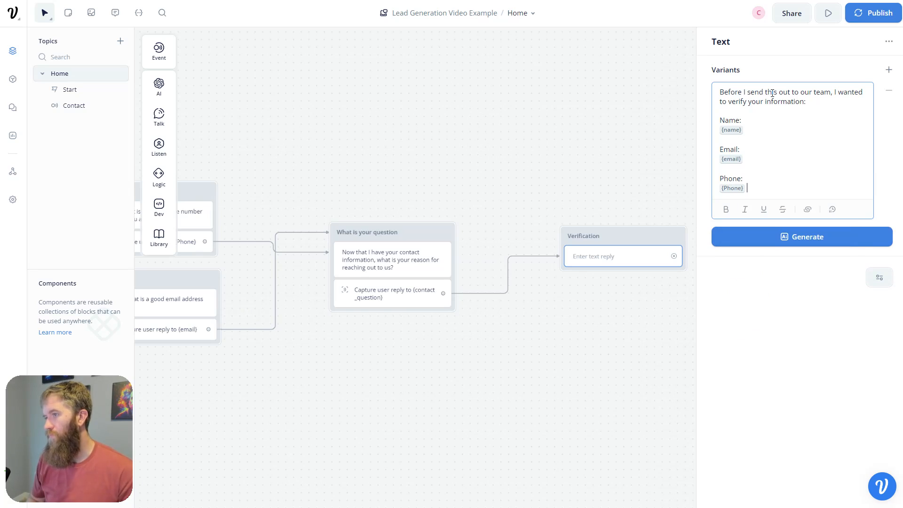
{"action": "key", "text": "Return"}
{"action": "key", "text": "Return"}
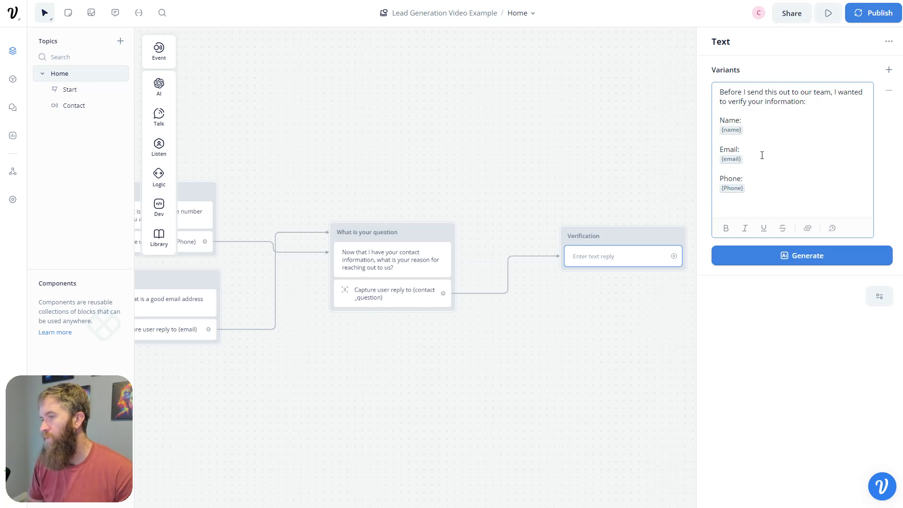
{"action": "type", "text": "eason"}
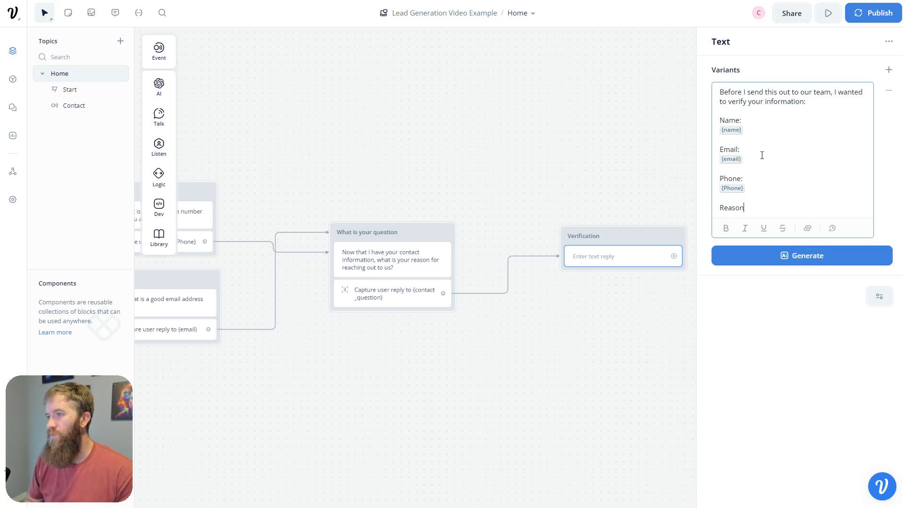
{"action": "type", "text": " for reaching out:"}
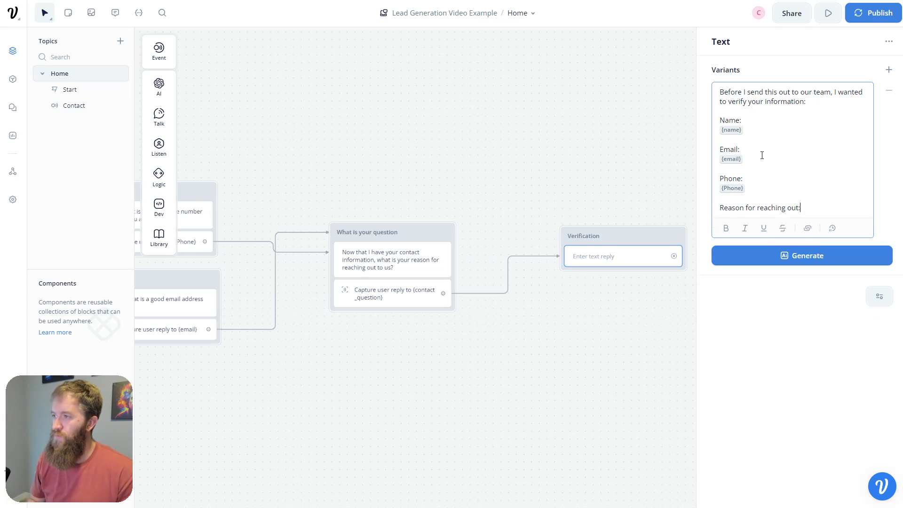
{"action": "key", "text": "Return"}
{"action": "type", "text": "{con"}
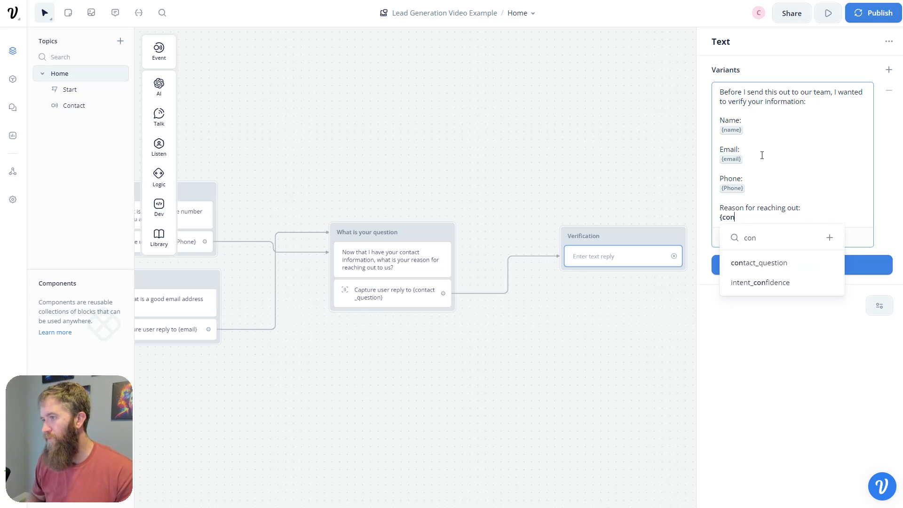
{"action": "key", "text": "Return"}
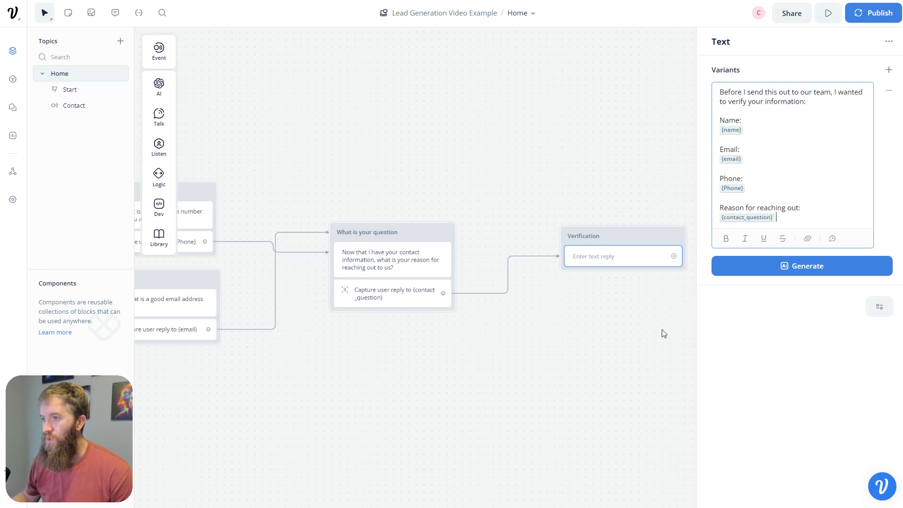
{"action": "left_click", "coordinate": [613, 331]}
{"action": "left_click_drag", "start_coordinate": [329, 399], "coordinate": [638, 358]}
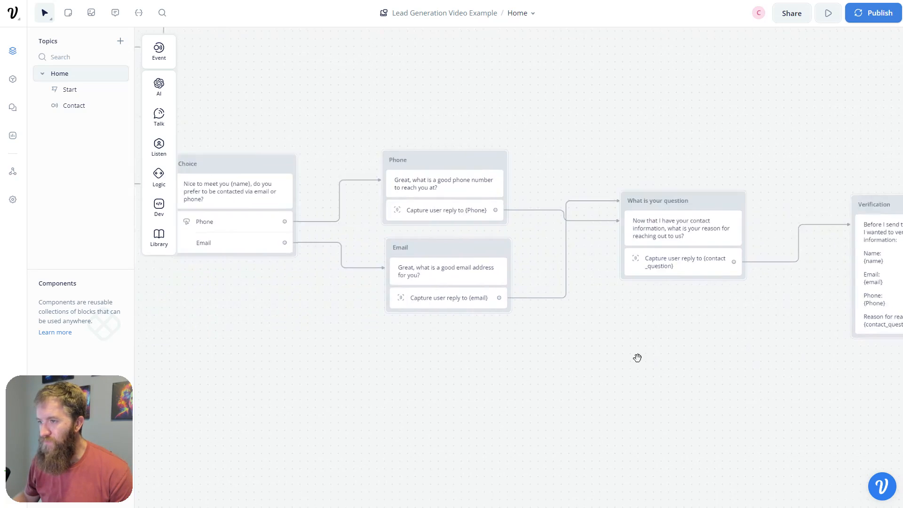
{"action": "left_click_drag", "start_coordinate": [324, 332], "coordinate": [750, 361]}
- Test from the Contact step with a sample name, email as the contact method, and a test email address
{"action": "left_click", "coordinate": [265, 203]}
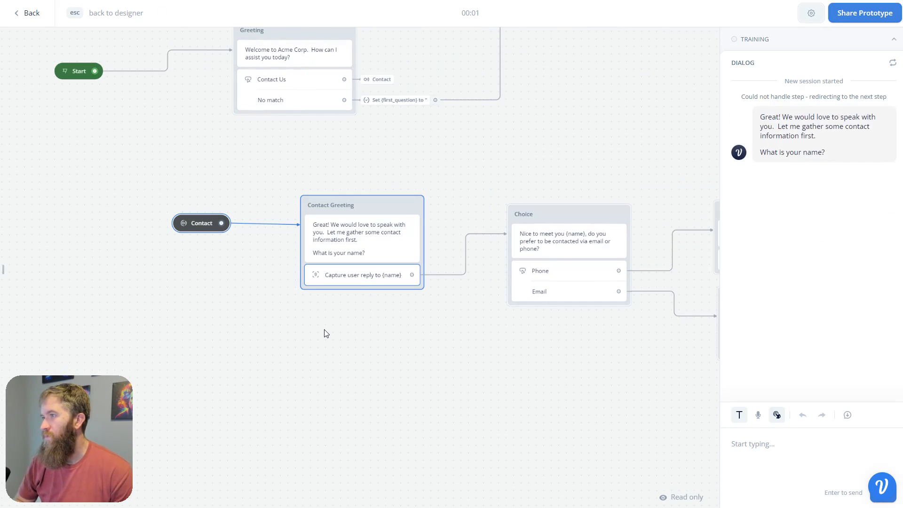
{"action": "left_click", "coordinate": [775, 458]}
{"action": "type", "text": "Conner"}
{"action": "key", "text": "Return"}
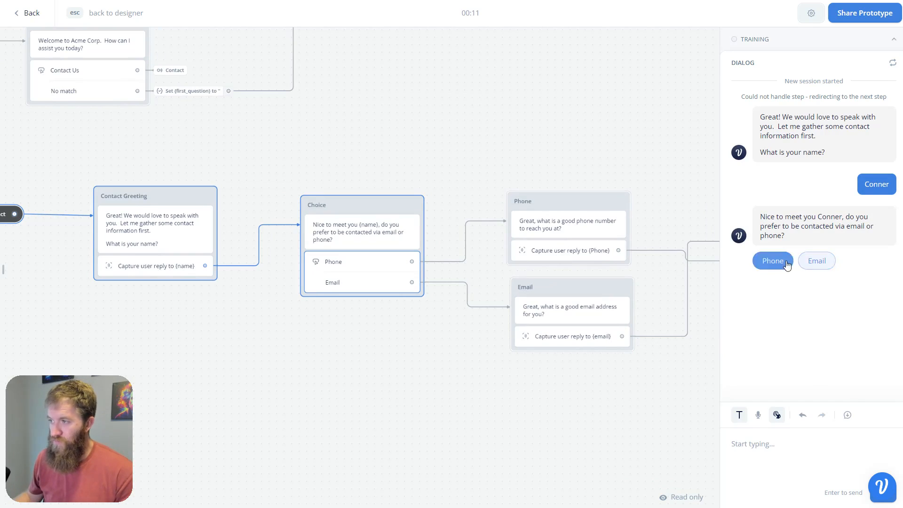
{"action": "type", "text": "emaiol"}
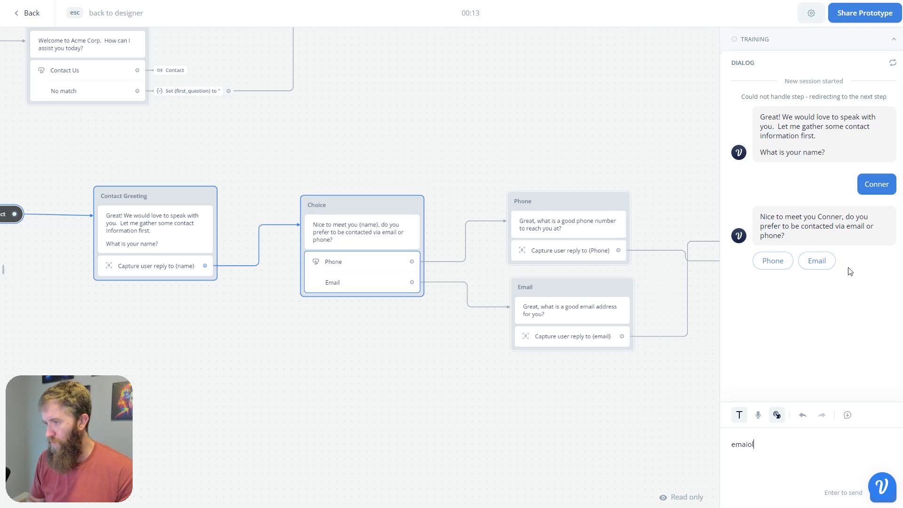
{"action": "key", "text": "Return"}
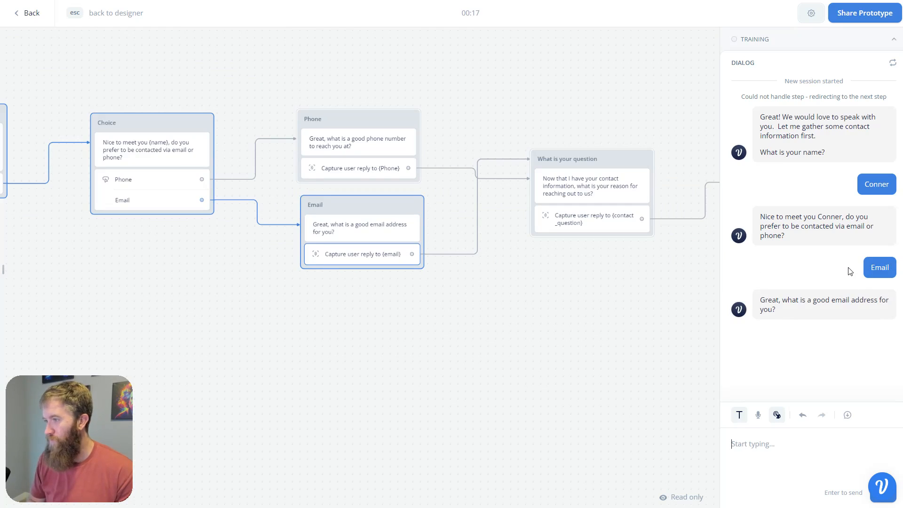
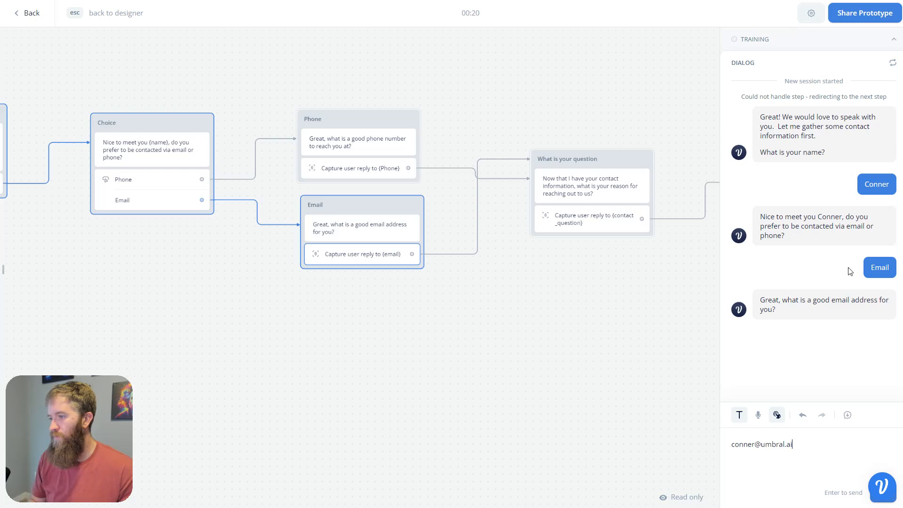
{"action": "key", "text": "Return"}
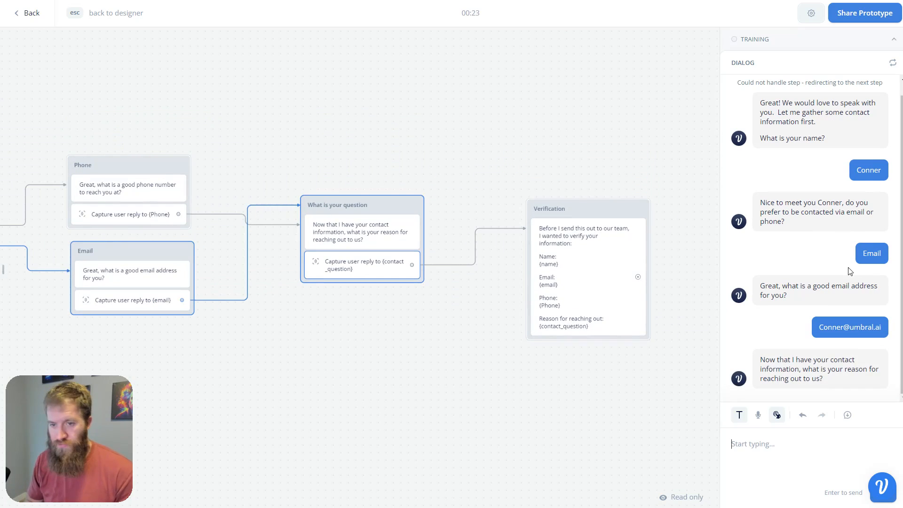
- Reply 'This is a test of lead capture' as the reason, review the recap, and exit the test
{"action": "type", "text": "This is a test o"}
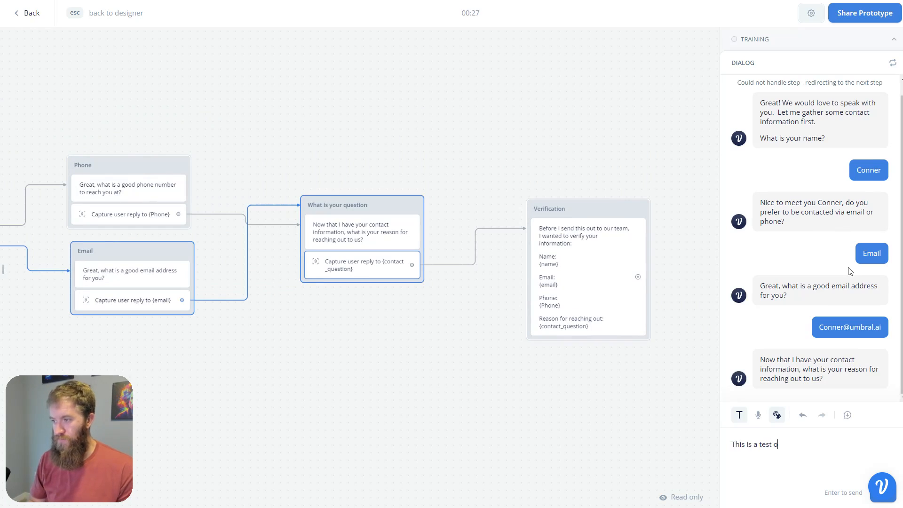
{"action": "type", "text": "f lead ca"}
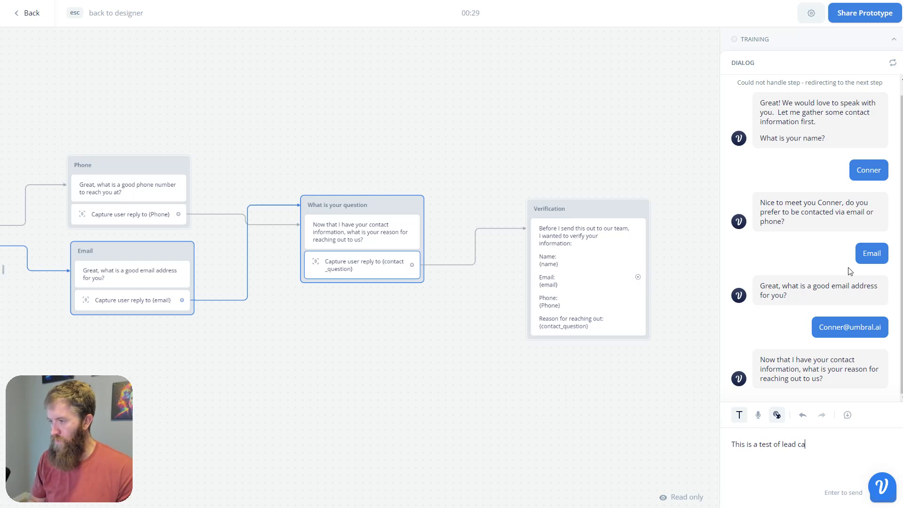
{"action": "type", "text": "pture"}
{"action": "key", "text": "Return"}
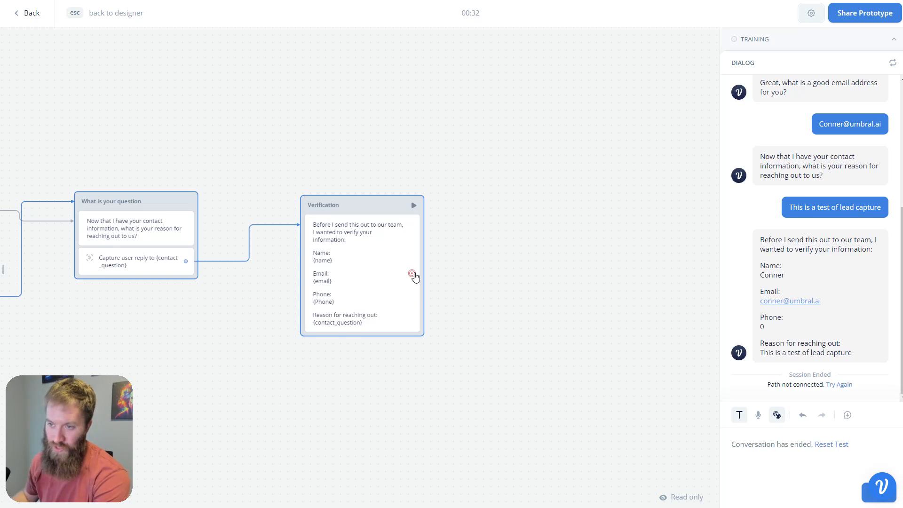
{"action": "key", "text": "Escape"}
- Connect a new API block after Verification and change its method from GET to POST
{"action": "left_click_drag", "start_coordinate": [464, 253], "coordinate": [528, 230]}
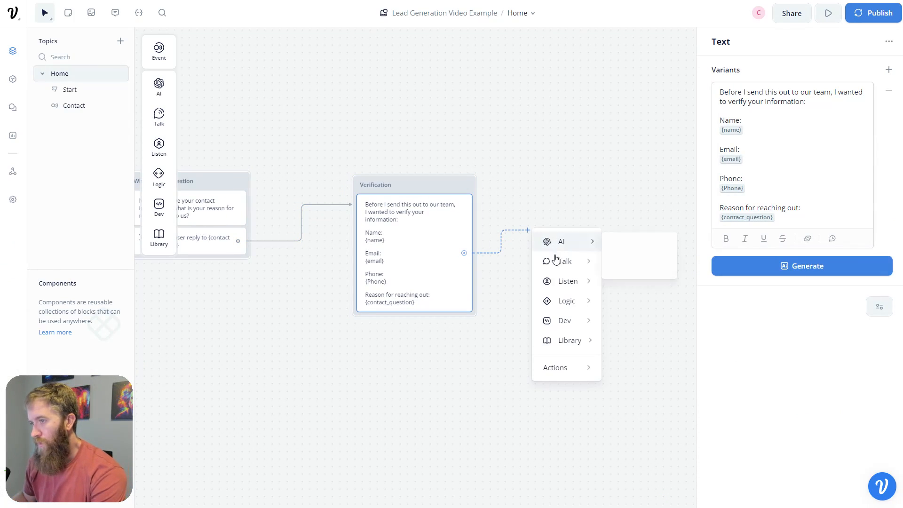
{"action": "mouse_move", "coordinate": [557, 320]}
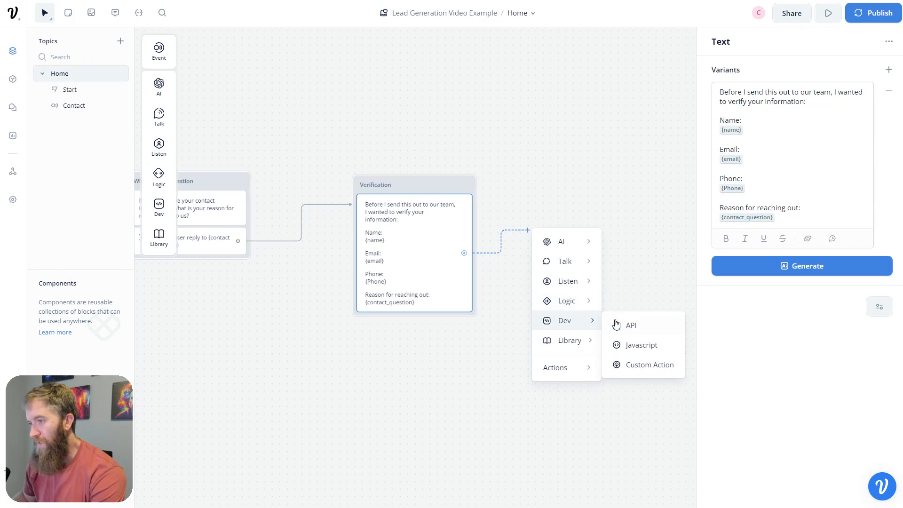
{"action": "left_click", "coordinate": [617, 325]}
{"action": "left_click_drag", "start_coordinate": [642, 123], "coordinate": [555, 196]}
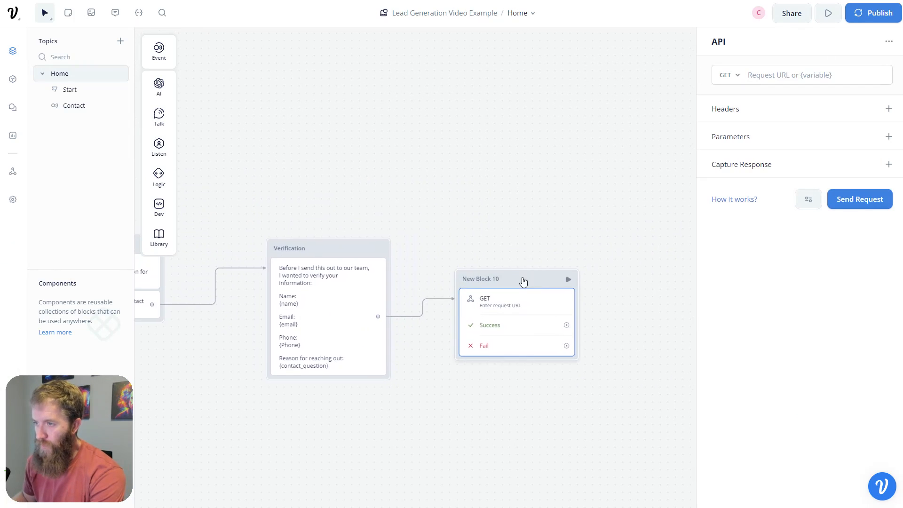
{"action": "left_click_drag", "start_coordinate": [524, 281], "coordinate": [558, 259]}
{"action": "left_click", "coordinate": [533, 282]}
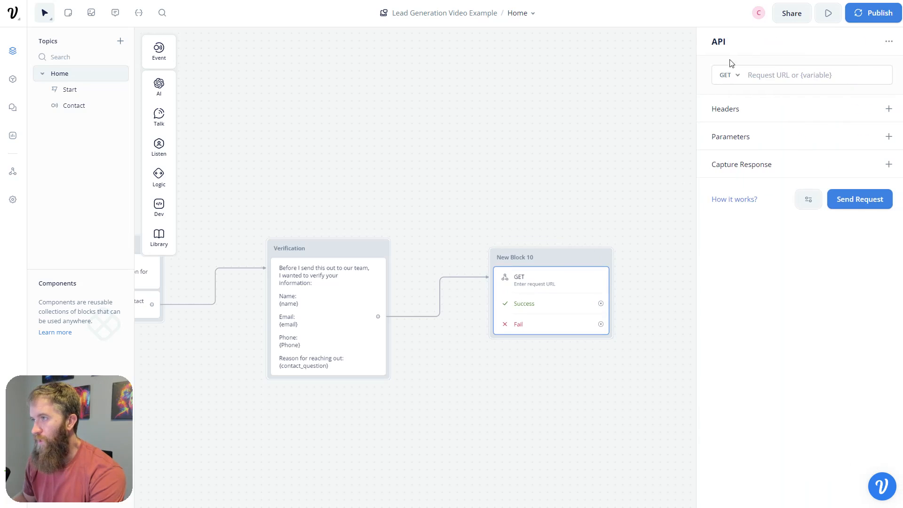
{"action": "left_click", "coordinate": [737, 76]}
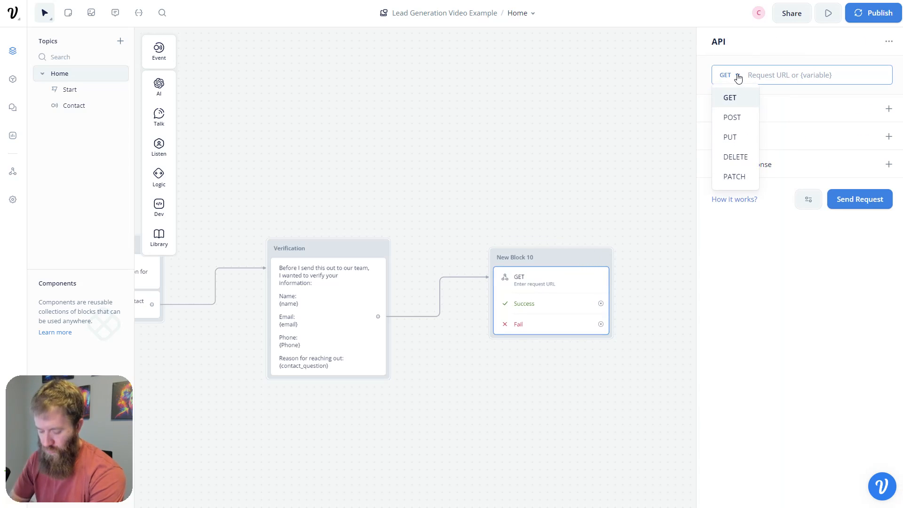
{"action": "left_click", "coordinate": [730, 118]}
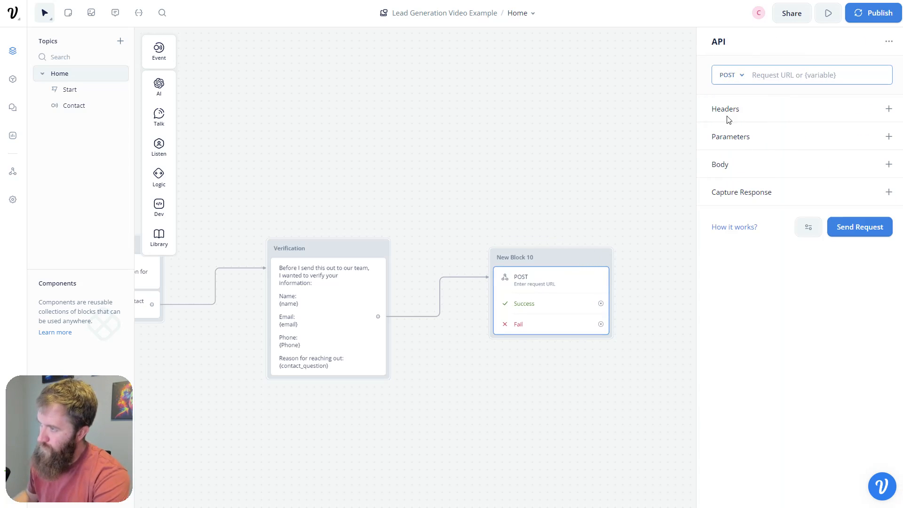
{"action": "left_click_drag", "start_coordinate": [225, 0], "coordinate": [0, 226]}
- Create a new Zap with Webhooks by Zapier's Catch Hook as the trigger event
{"action": "left_click", "coordinate": [485, 0]}
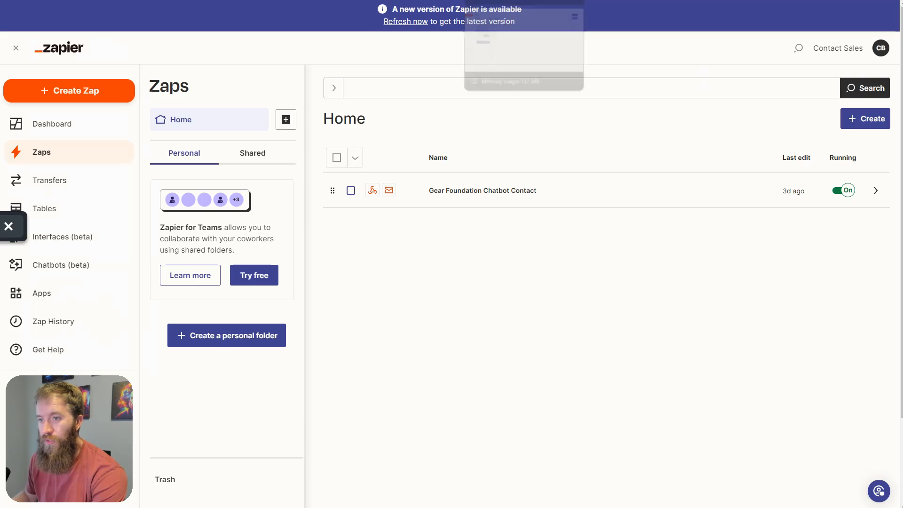
{"action": "left_click", "coordinate": [76, 93]}
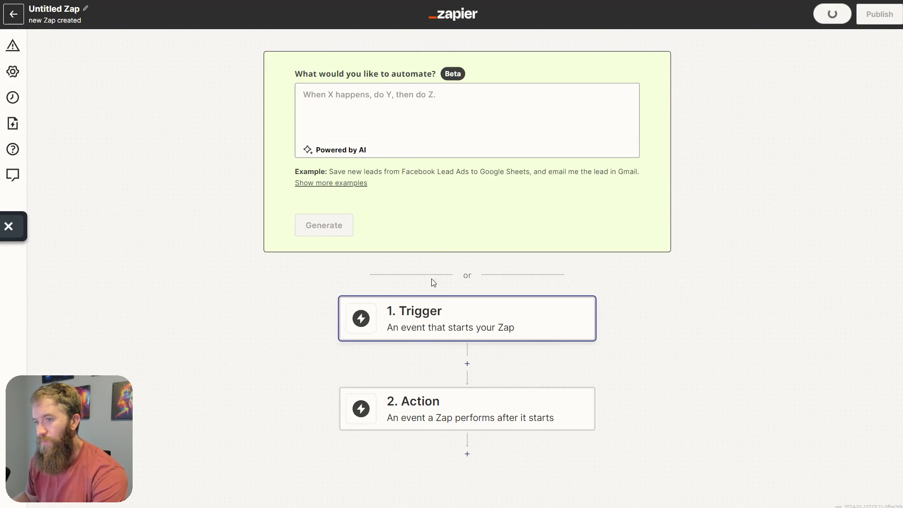
{"action": "left_click", "coordinate": [434, 328]}
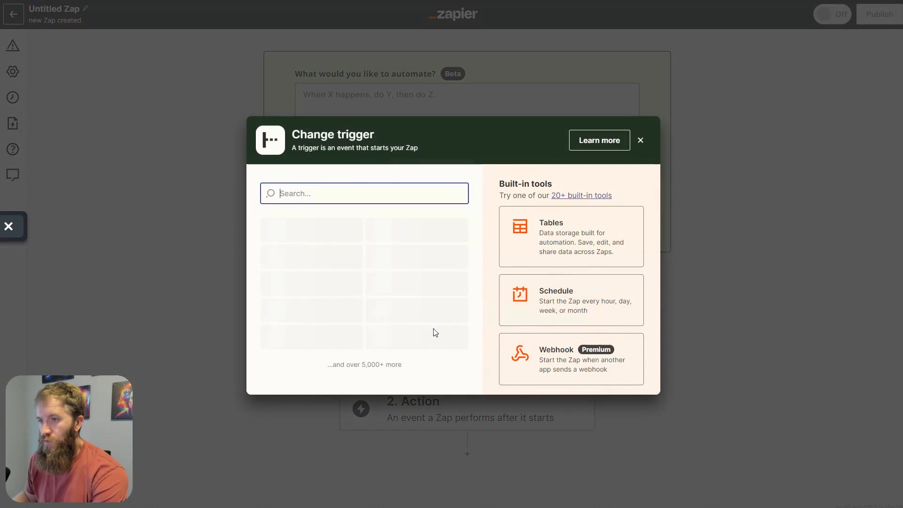
{"action": "type", "text": "web"}
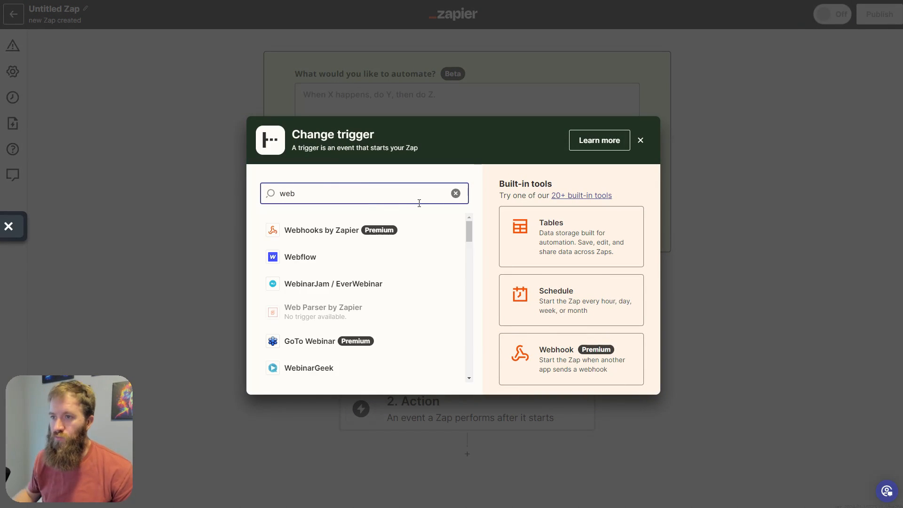
{"action": "left_click", "coordinate": [347, 231]}
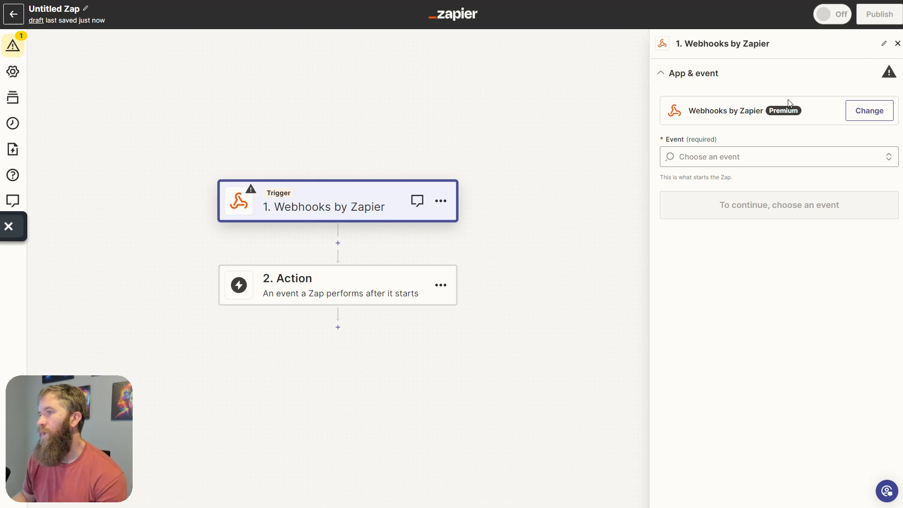
{"action": "left_click", "coordinate": [731, 160]}
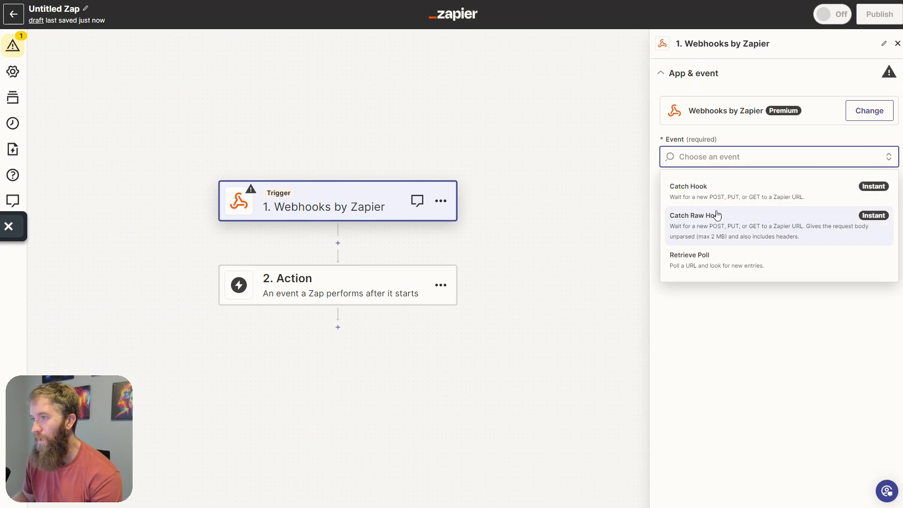
{"action": "left_click", "coordinate": [716, 213]}
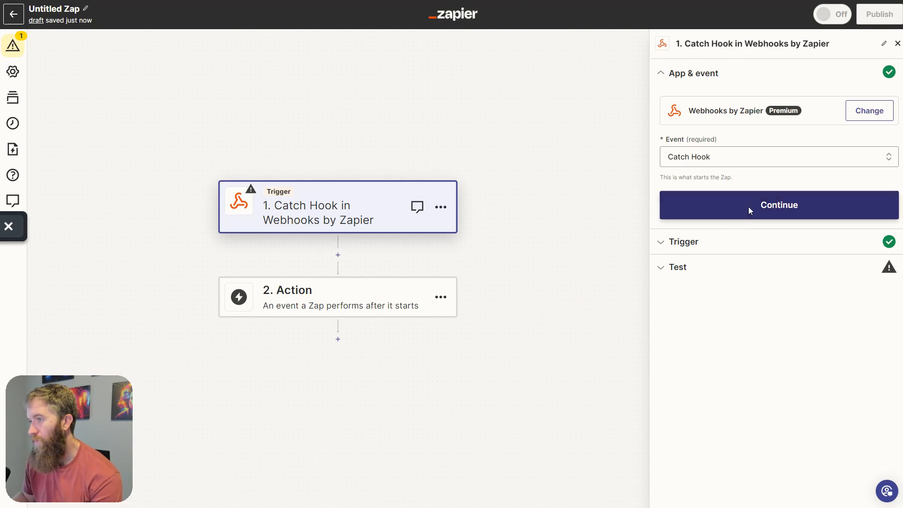
- Continue past the trigger options and copy the Catch Hook webhook URL
{"action": "left_click", "coordinate": [750, 206]}
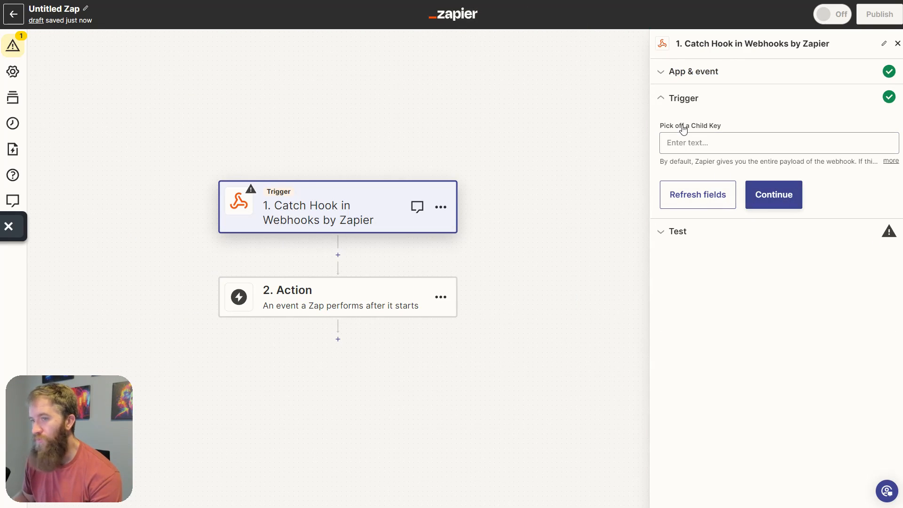
{"action": "left_click", "coordinate": [772, 203]}
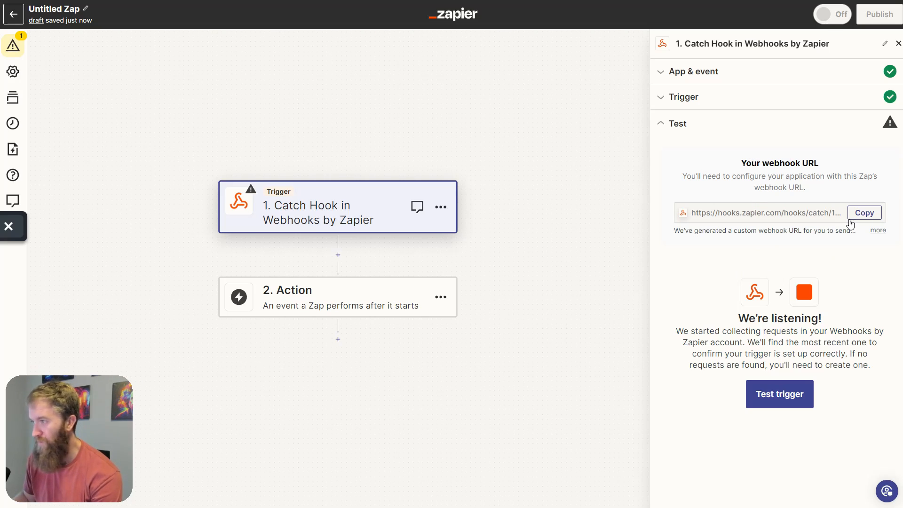
{"action": "left_click", "coordinate": [874, 215]}
{"action": "left_click", "coordinate": [630, 1]}
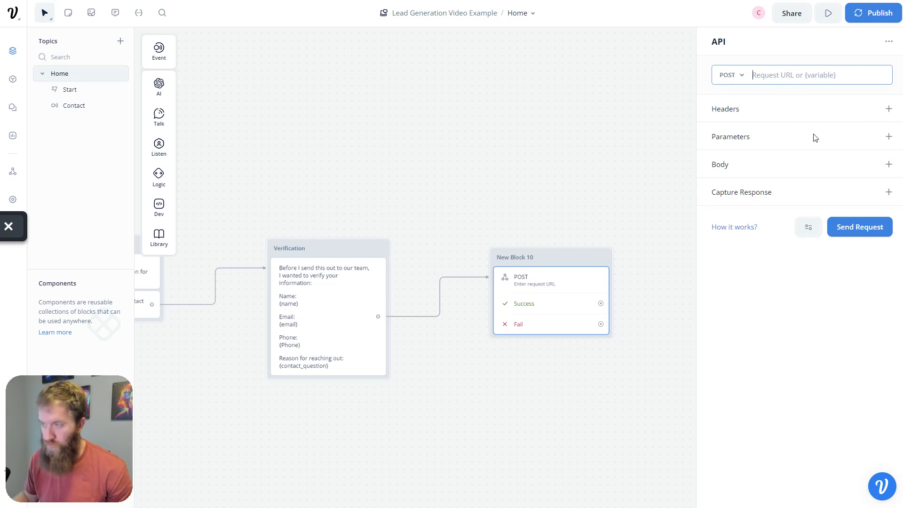
- Paste the Zapier webhook URL and add a body field Name mapped to {name}
{"action": "key", "text": "ctrl+v"}
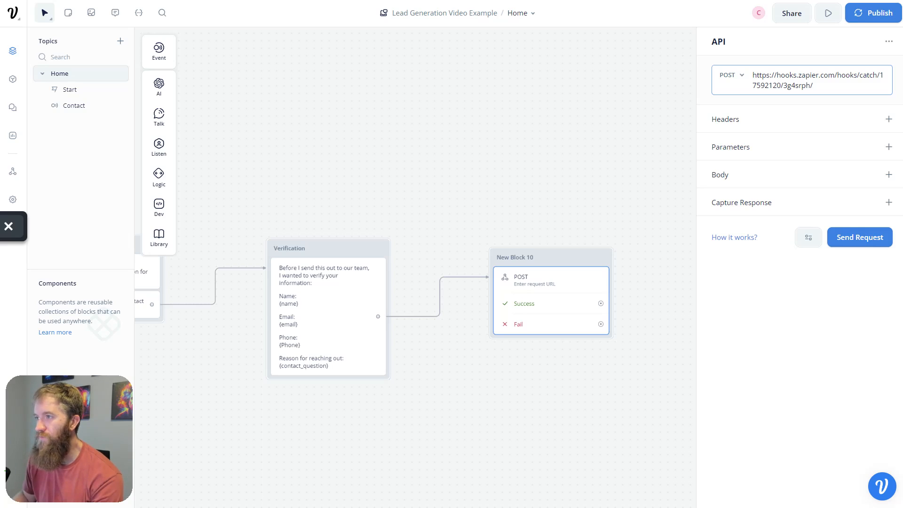
{"action": "left_click", "coordinate": [888, 175]}
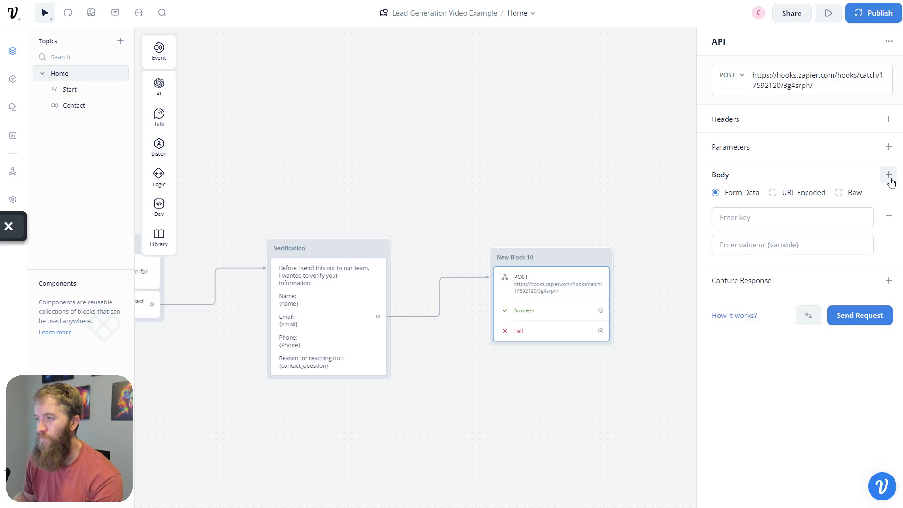
{"action": "left_click", "coordinate": [771, 222]}
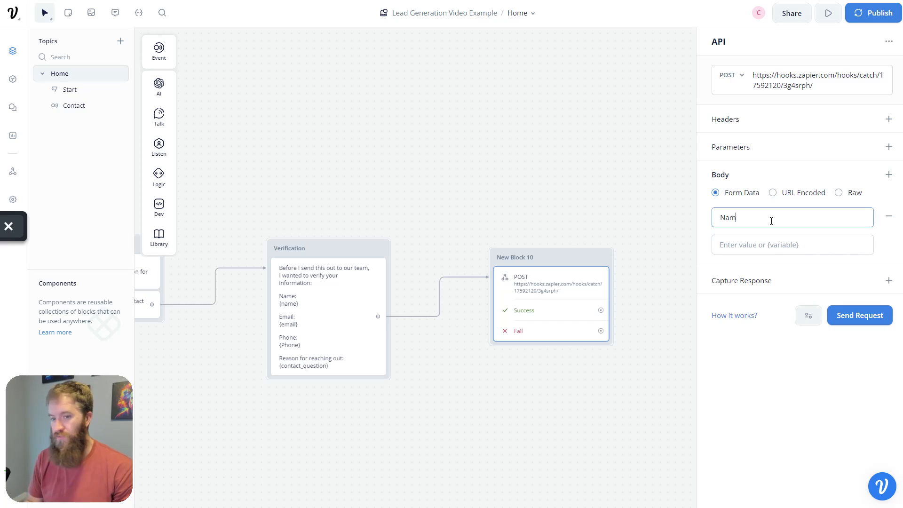
{"action": "type", "text": "e"}
{"action": "key", "text": "Tab"}
{"action": "type", "text": "{name"}
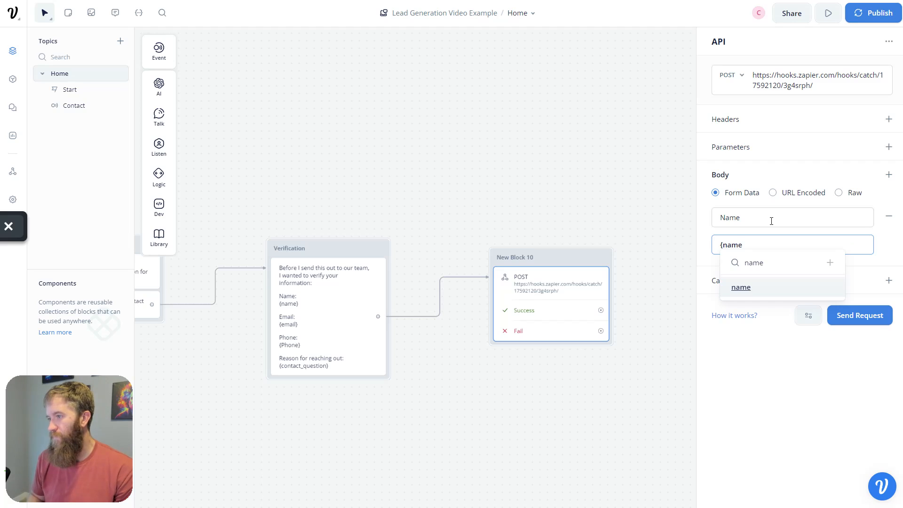
{"action": "key", "text": "Return"}
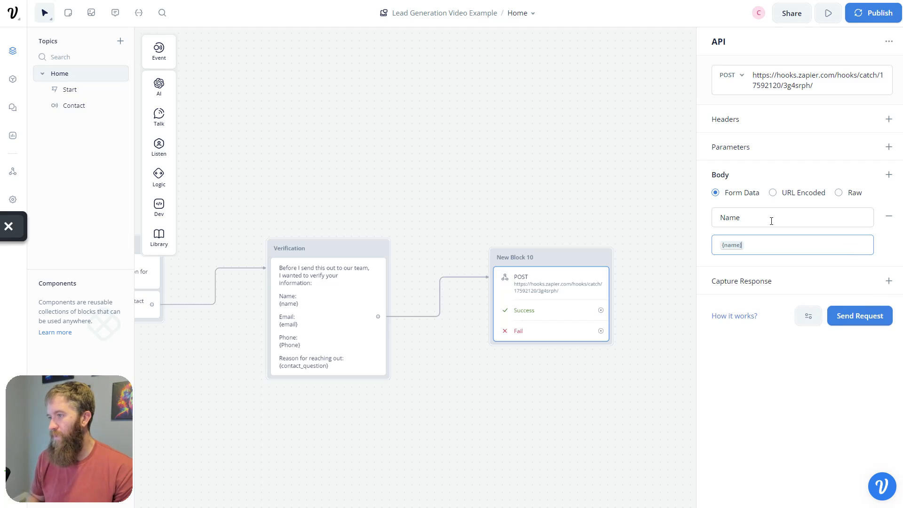
- Add body fields Email mapped to {email} and Phone mapped to {Phone}
{"action": "left_click", "coordinate": [889, 175]}
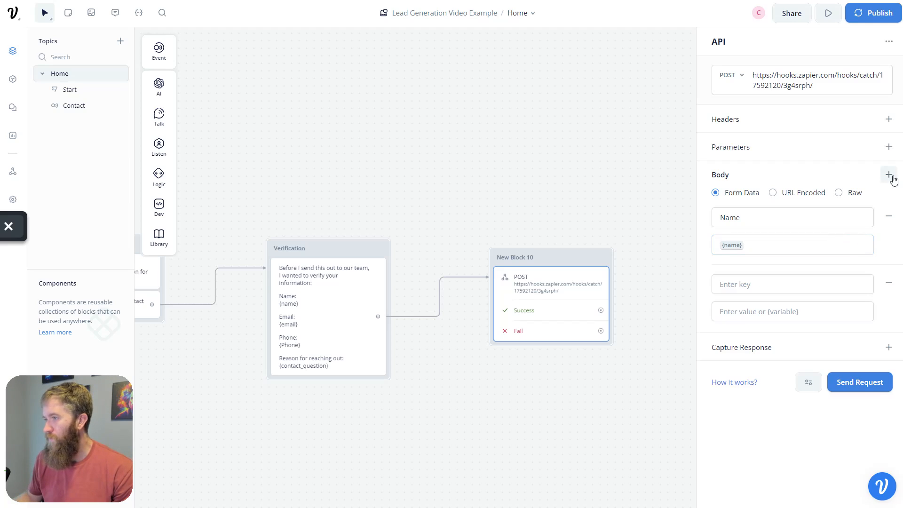
{"action": "left_click", "coordinate": [788, 279]}
{"action": "type", "text": "Email"}
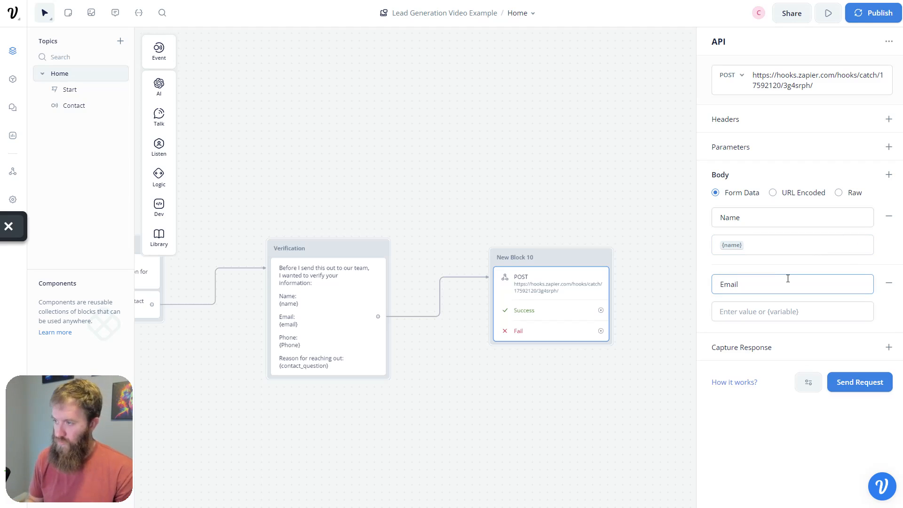
{"action": "key", "text": "Tab"}
{"action": "type", "text": "{emai"}
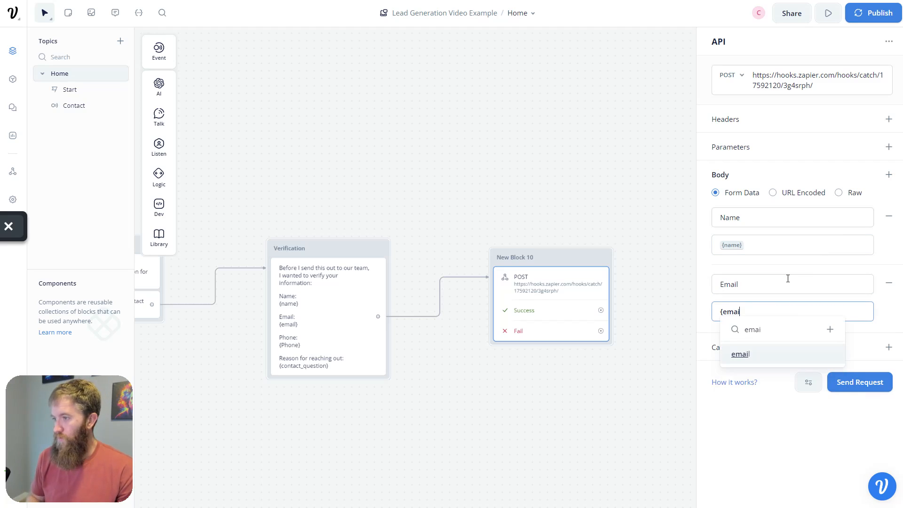
{"action": "key", "text": "Return"}
{"action": "left_click", "coordinate": [889, 175]}
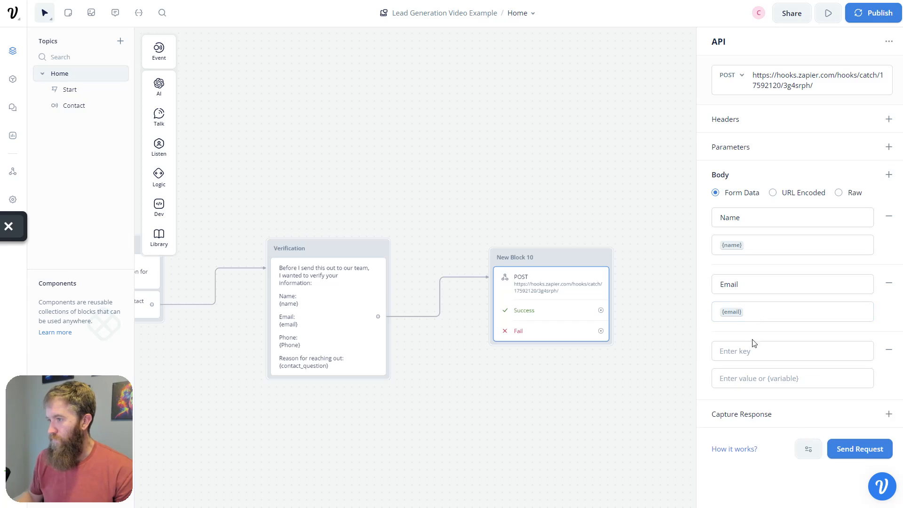
{"action": "left_click", "coordinate": [753, 350]}
{"action": "type", "text": "Phone"}
{"action": "key", "text": "Tab"}
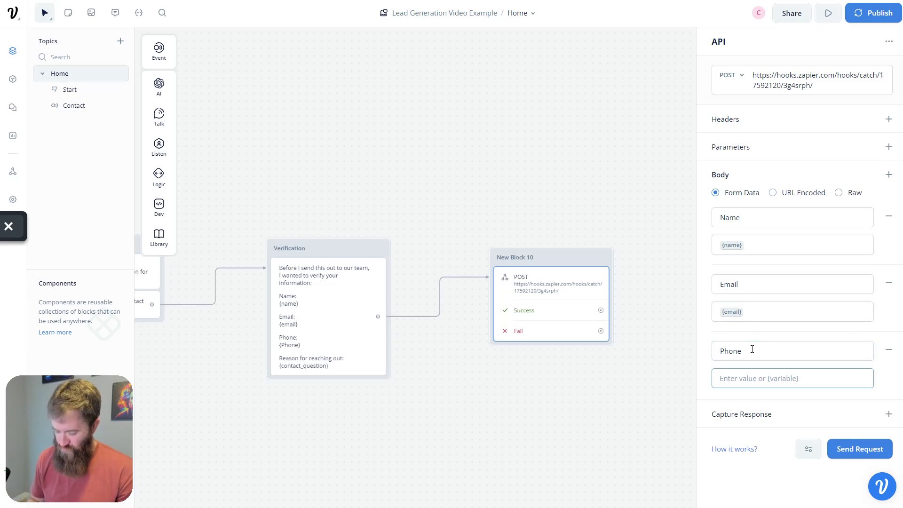
{"action": "type", "text": "{pho"}
{"action": "key", "text": "Return"}
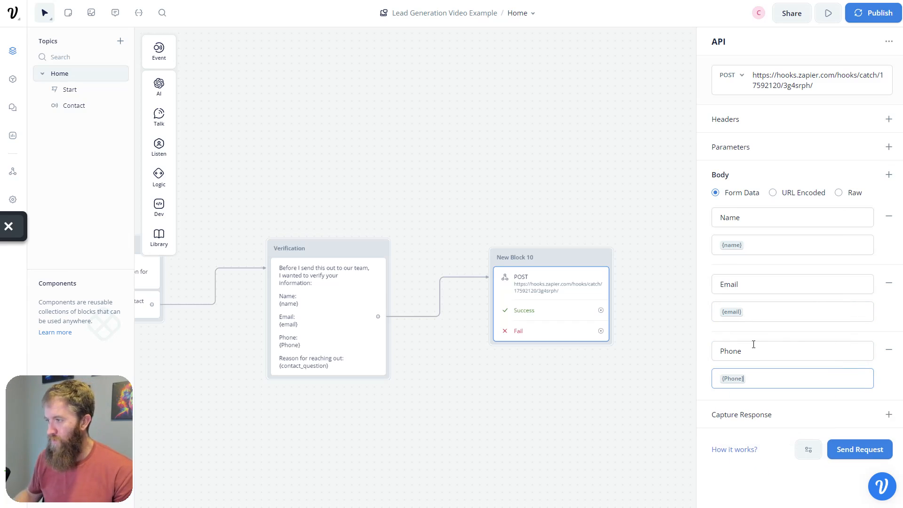
- Add a Reason body field mapped to {contact_question}
{"action": "left_click", "coordinate": [889, 174]}
{"action": "left_click", "coordinate": [758, 418]}
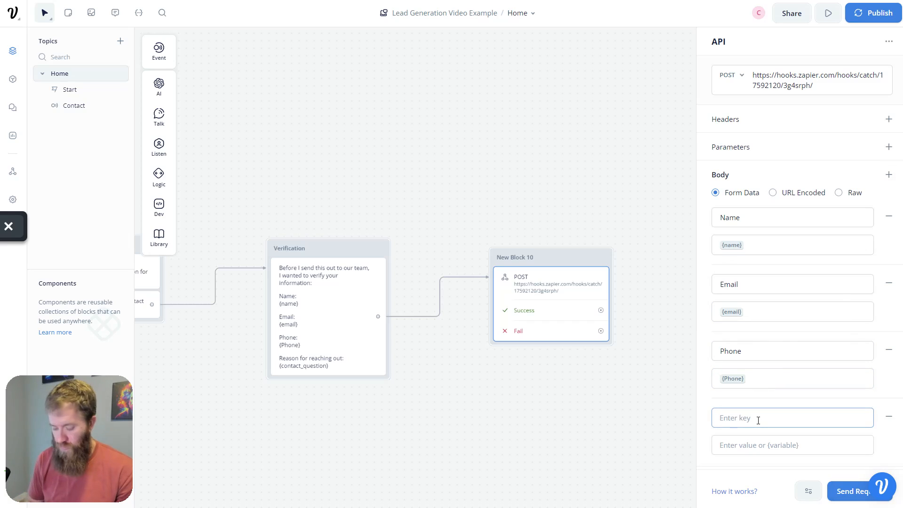
{"action": "type", "text": "Reason"}
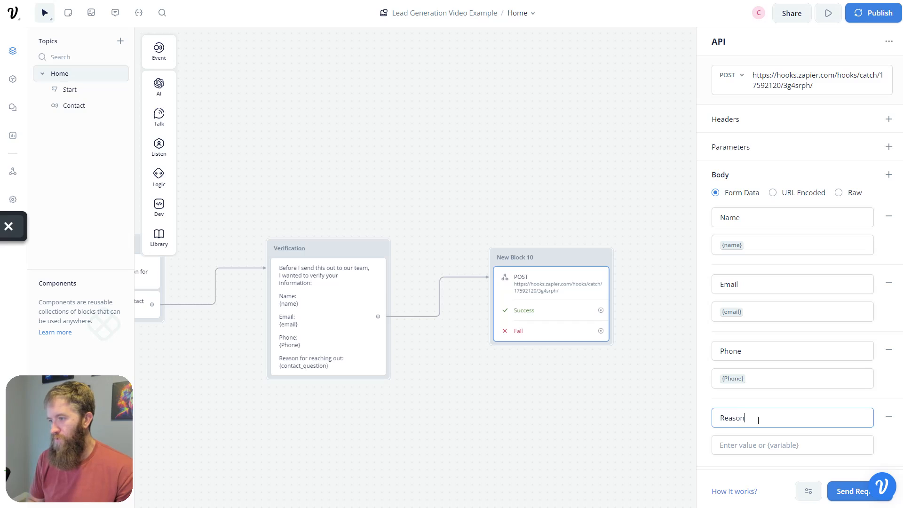
{"action": "key", "text": "Tab"}
{"action": "type", "text": "{con"}
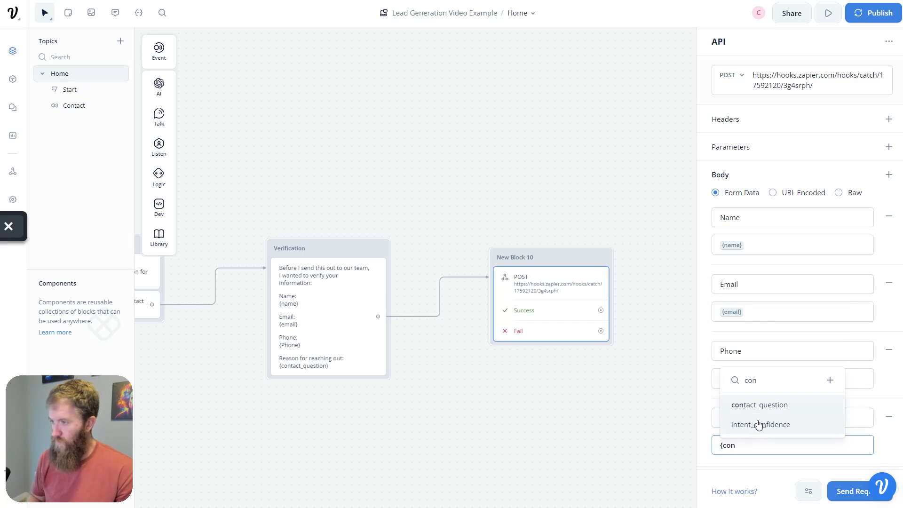
{"action": "key", "text": "Return"}
{"action": "scroll", "coordinate": [857, 330], "scroll_direction": "down", "scroll_amount": 1}
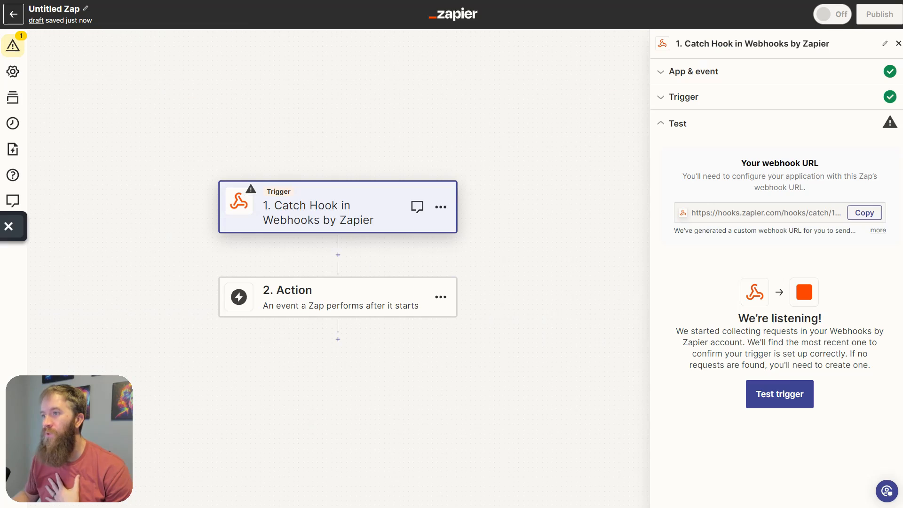
{"action": "left_click", "coordinate": [782, 394]}
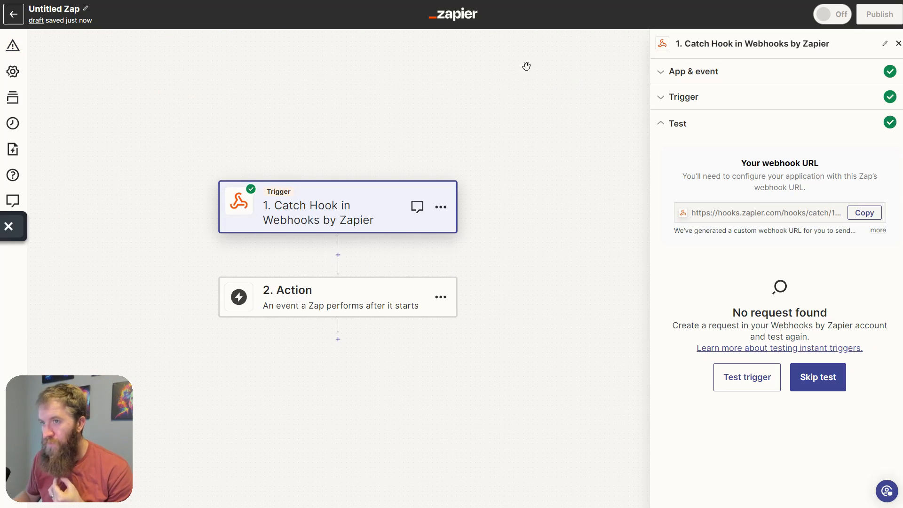
{"action": "key", "text": "alt+Tab"}
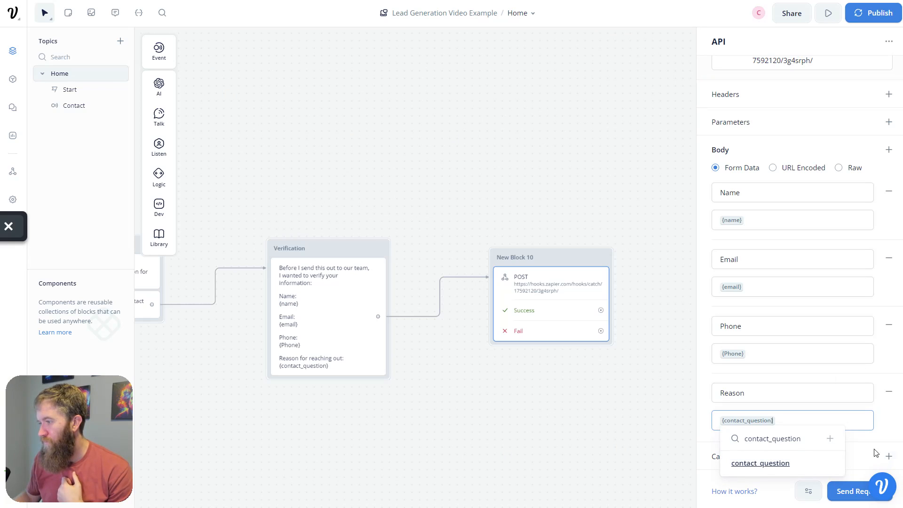
- Send the request with a sample name, email, phone and reason 'lead generation test', confirming 200 OK success
{"action": "left_click", "coordinate": [854, 494]}
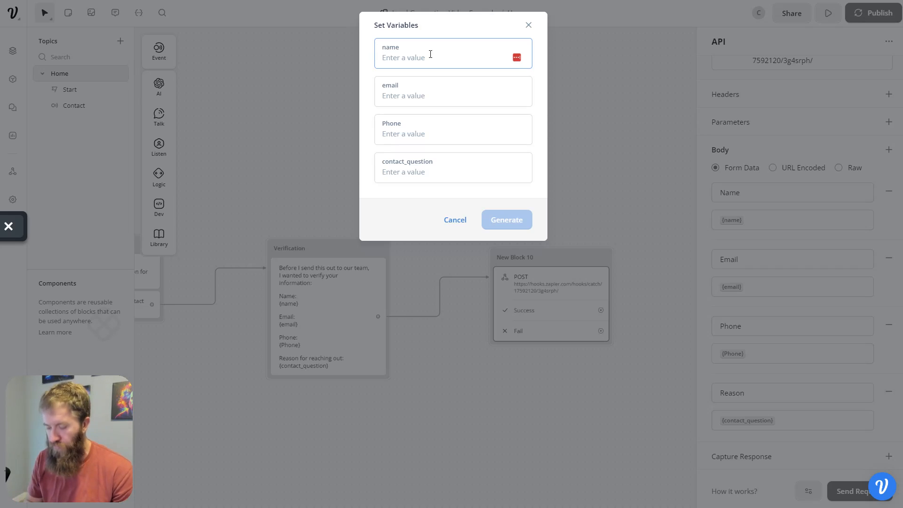
{"action": "type", "text": "Conner"}
{"action": "key", "text": "Tab"}
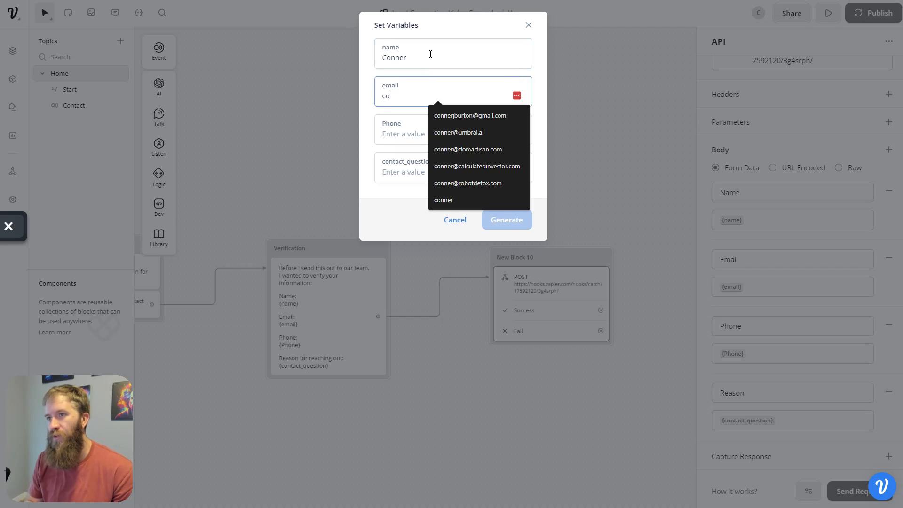
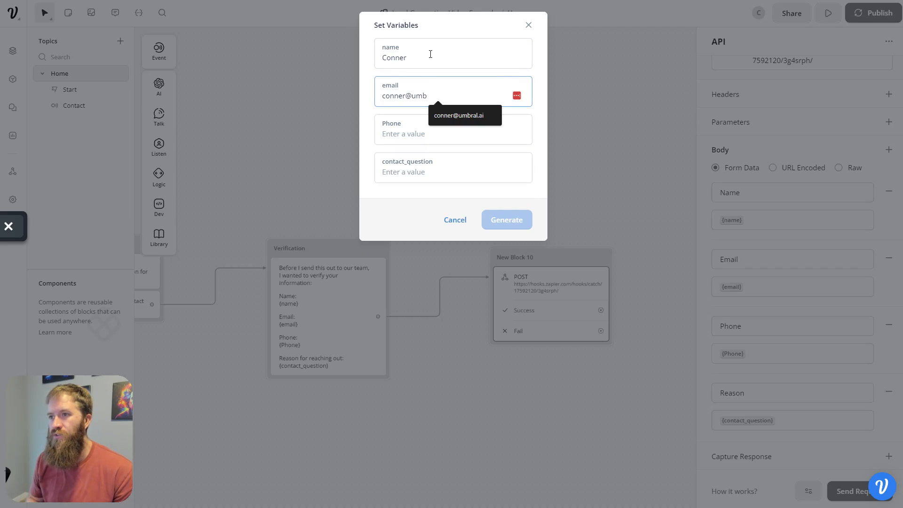
{"action": "key", "text": "Tab"}
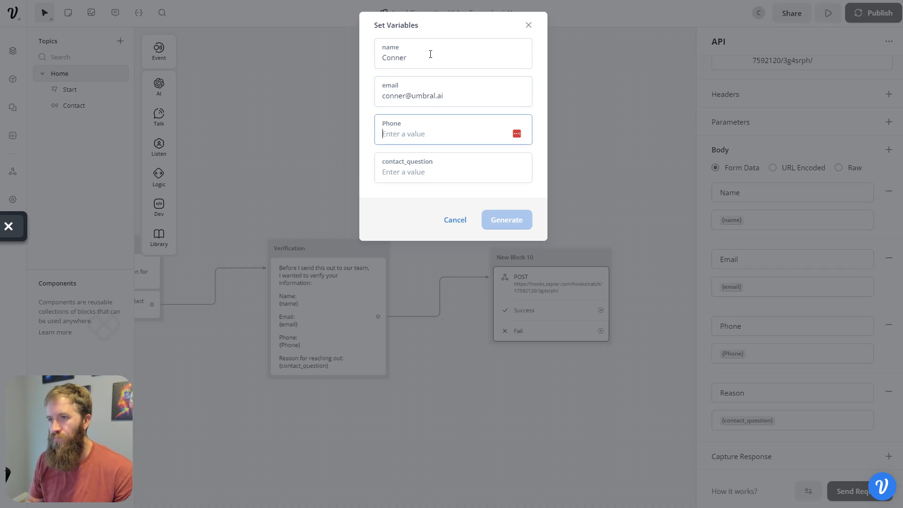
{"action": "type", "text": "55"}
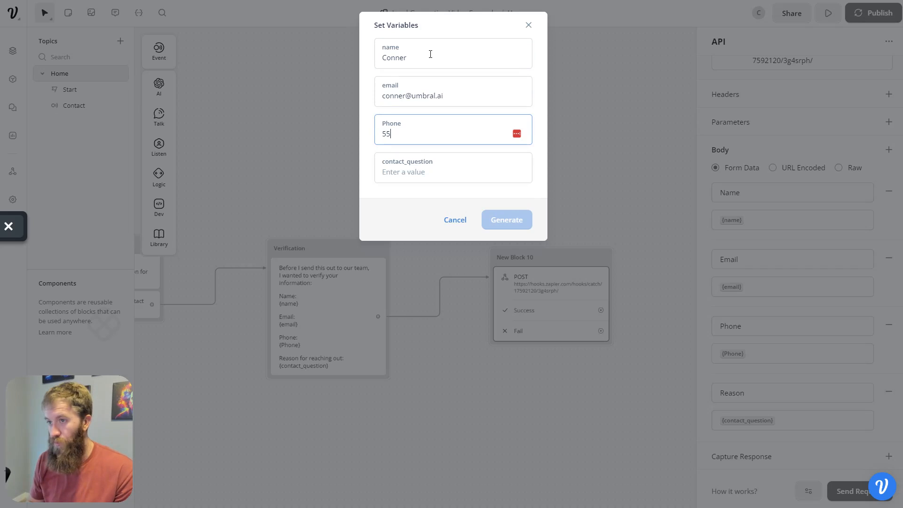
{"action": "type", "text": "5-555-5555"}
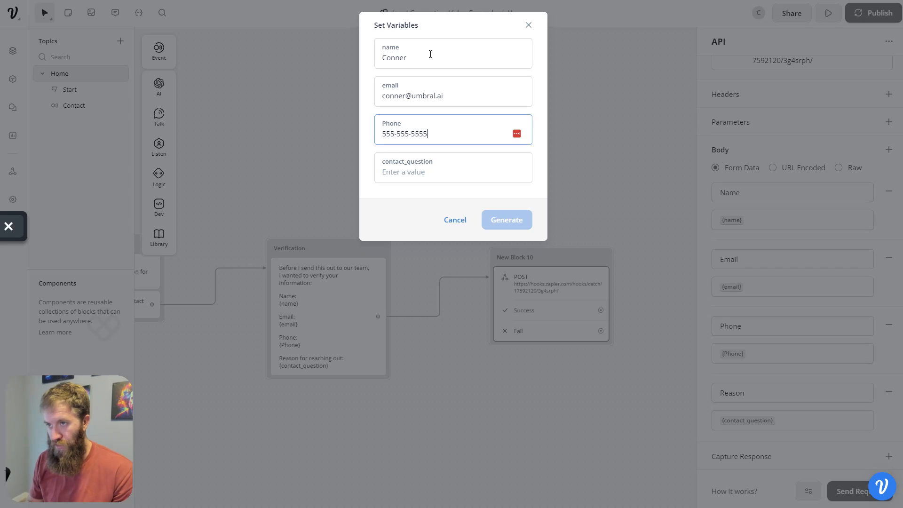
{"action": "key", "text": "Tab"}
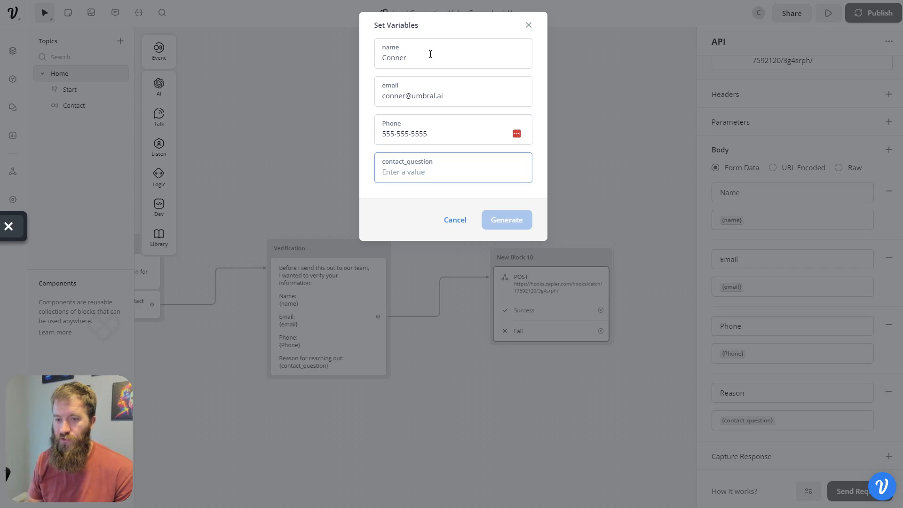
{"action": "type", "text": "lead generation test"}
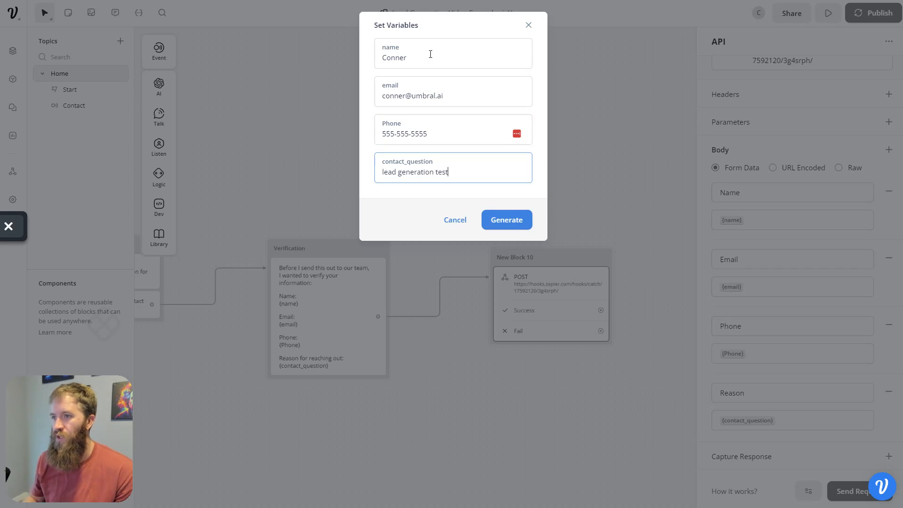
{"action": "left_click", "coordinate": [516, 221]}
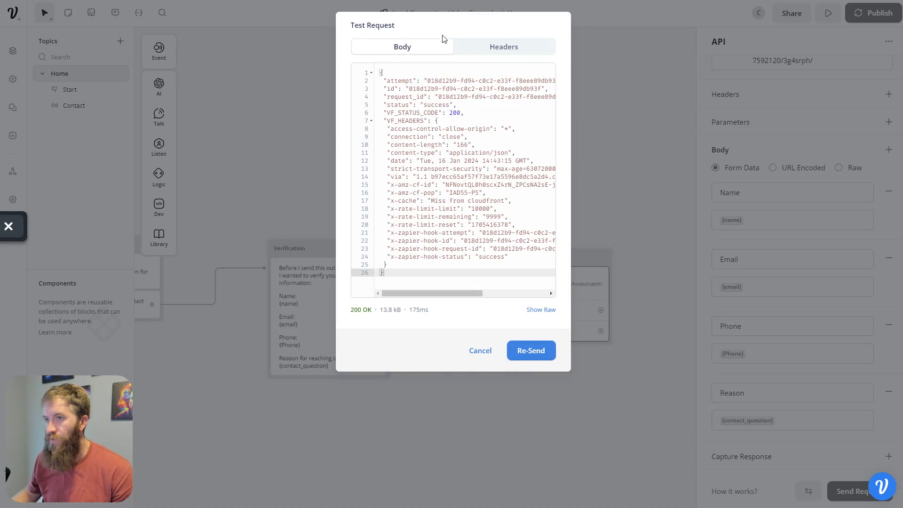
{"action": "left_click_drag", "start_coordinate": [387, 105], "coordinate": [453, 105]}
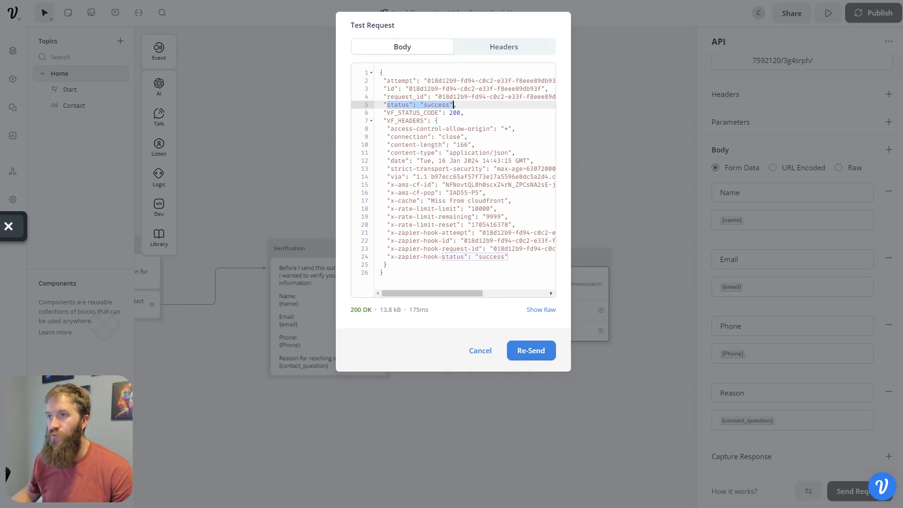
{"action": "left_click", "coordinate": [499, 0]}
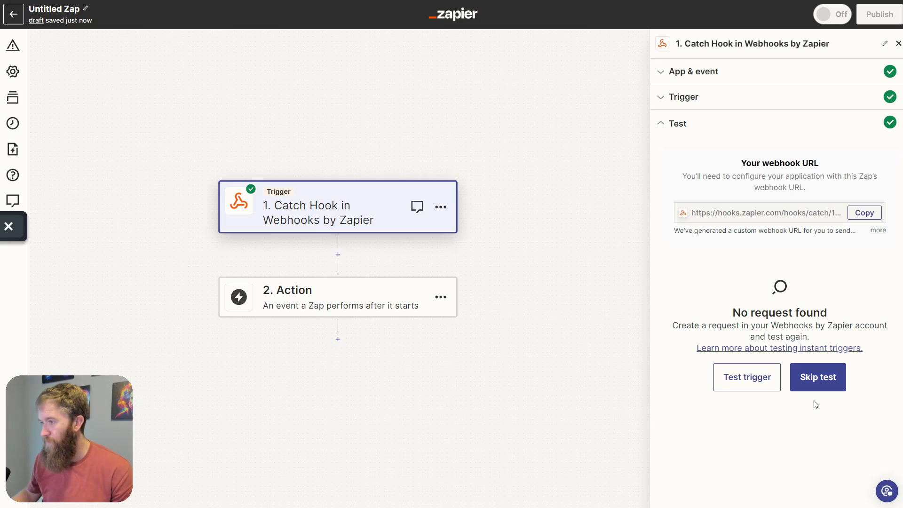
- Test the Catch Hook trigger and review request A's Name, Email, Phone and Reason values
{"action": "left_click", "coordinate": [770, 385]}
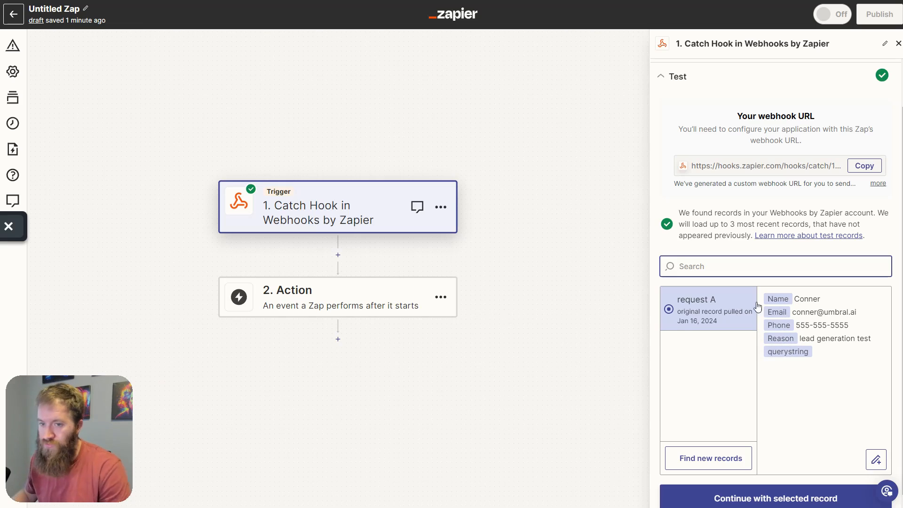
{"action": "scroll", "coordinate": [767, 345], "scroll_direction": "down", "scroll_amount": 1}
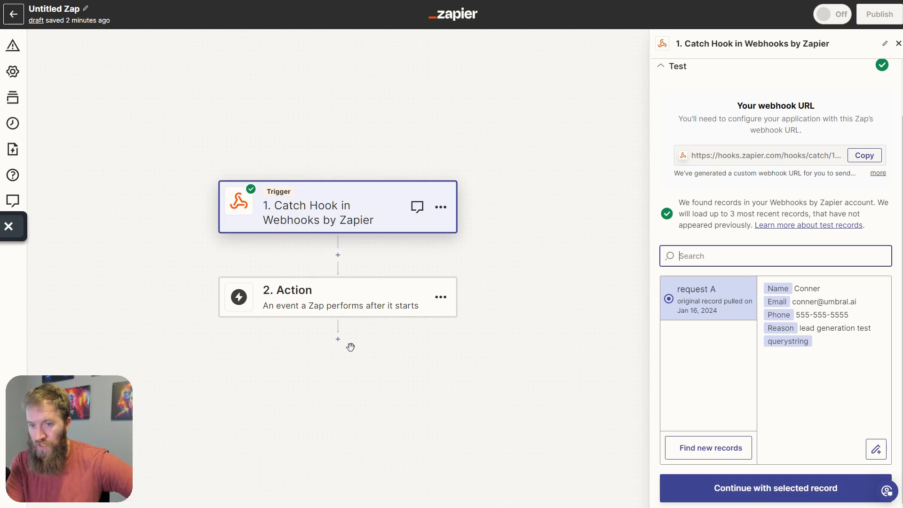
- Set the action step to Gmail with the Send Email event
{"action": "left_click", "coordinate": [374, 305]}
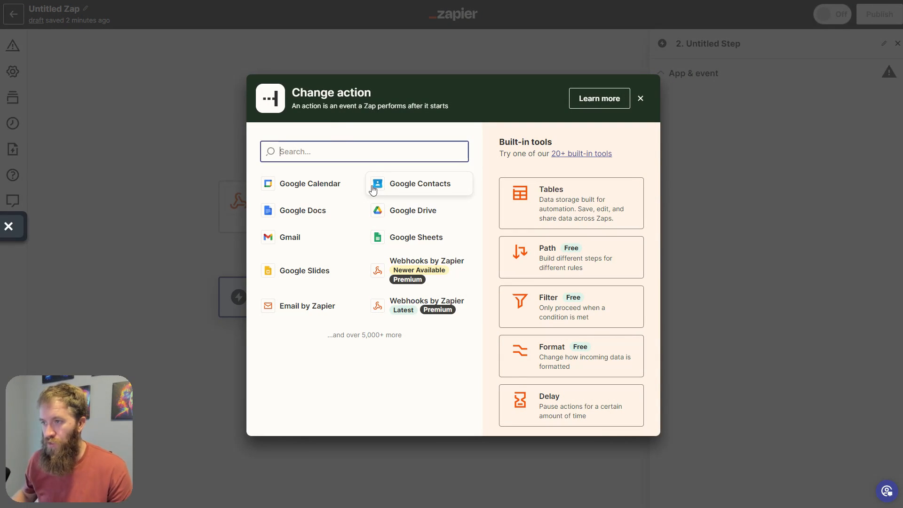
{"action": "left_click", "coordinate": [293, 237]}
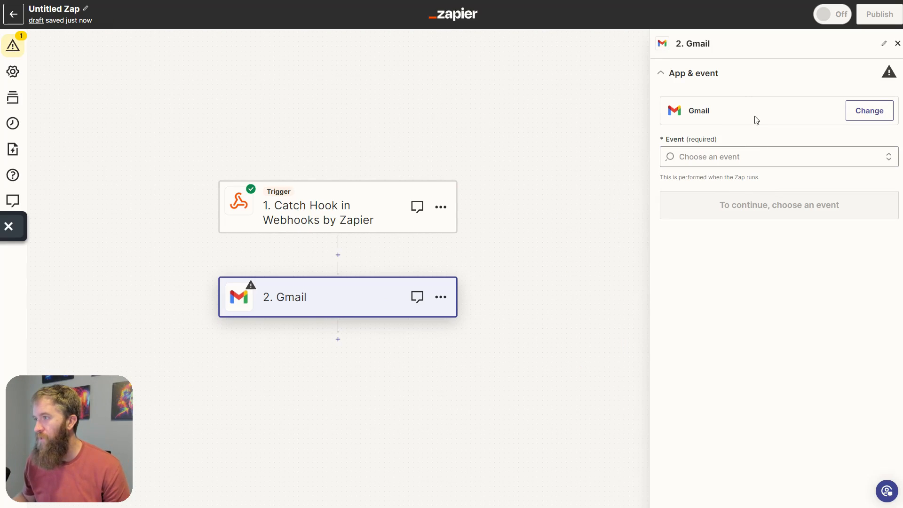
{"action": "left_click", "coordinate": [757, 157]}
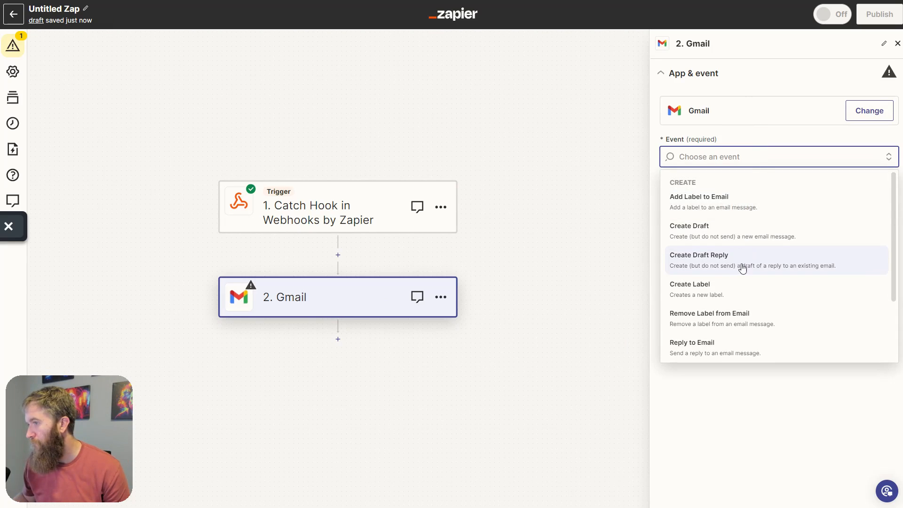
{"action": "scroll", "coordinate": [742, 269], "scroll_direction": "down", "scroll_amount": 3}
{"action": "left_click", "coordinate": [738, 287]}
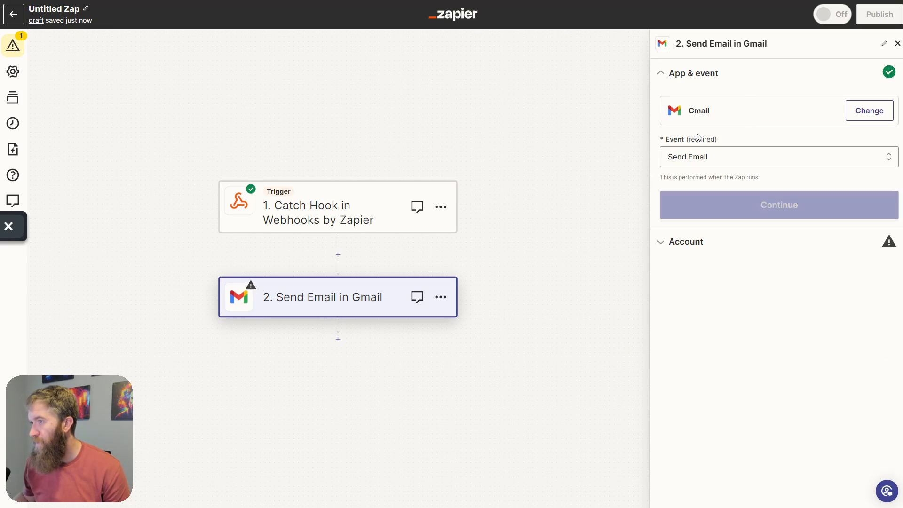
{"action": "left_click", "coordinate": [710, 206]}
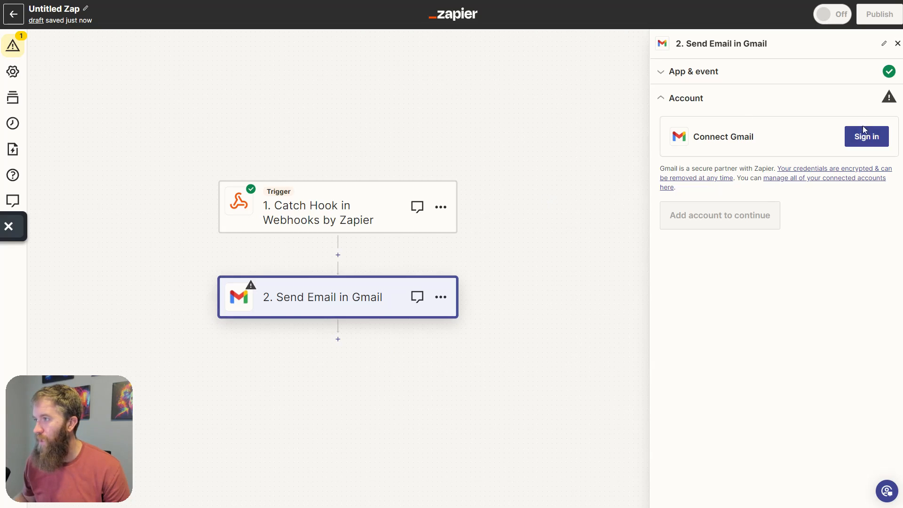
- Change the action step's app from Gmail to Email by Zapier
{"action": "left_click", "coordinate": [897, 43]}
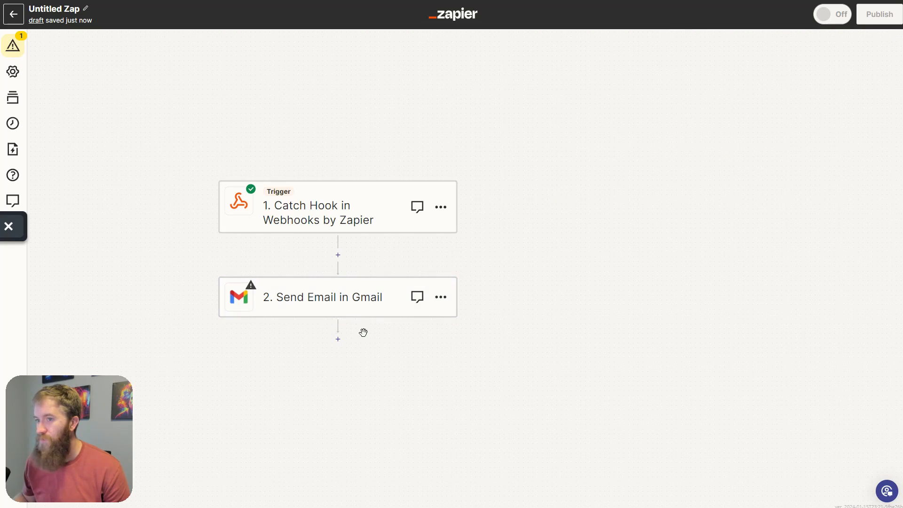
{"action": "left_click", "coordinate": [331, 299]}
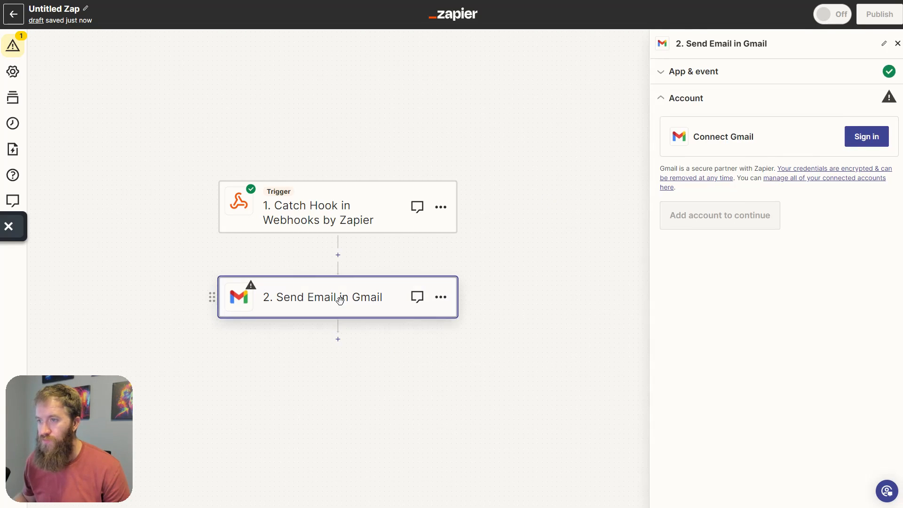
{"action": "left_click", "coordinate": [886, 45]}
{"action": "left_click", "coordinate": [898, 43]}
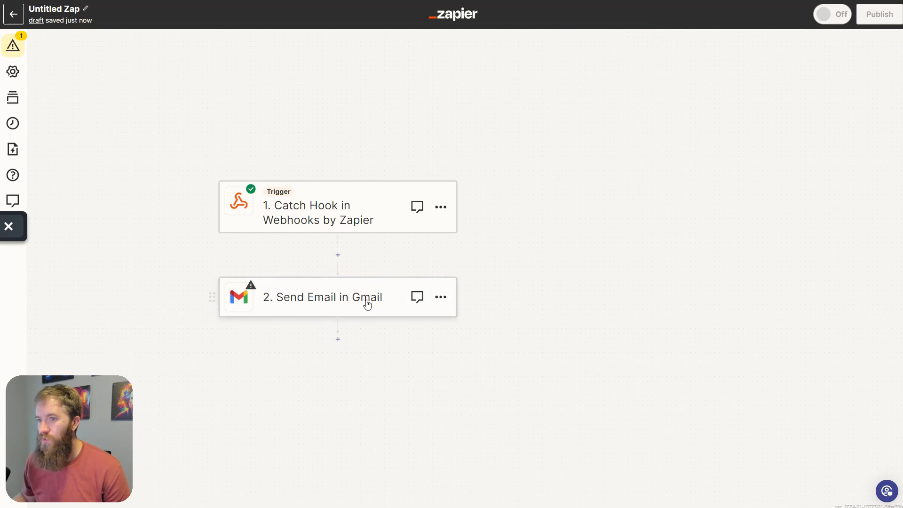
{"action": "left_click", "coordinate": [453, 305]}
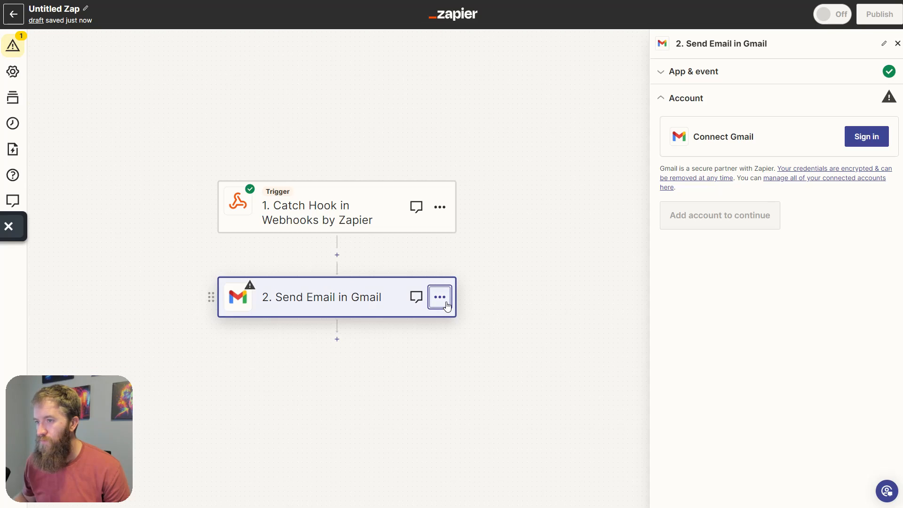
{"action": "left_click", "coordinate": [447, 306]}
{"action": "left_click", "coordinate": [667, 76]}
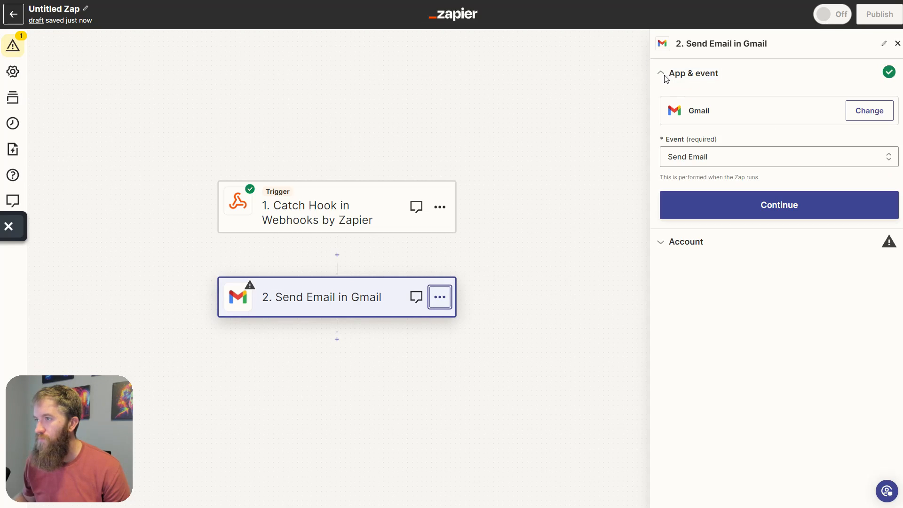
{"action": "left_click", "coordinate": [859, 111]}
{"action": "type", "text": "e"}
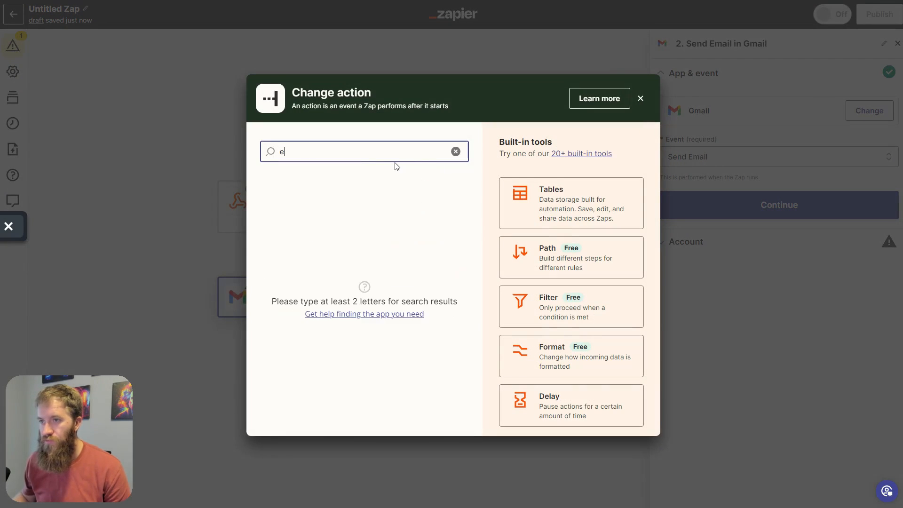
{"action": "type", "text": "mail"}
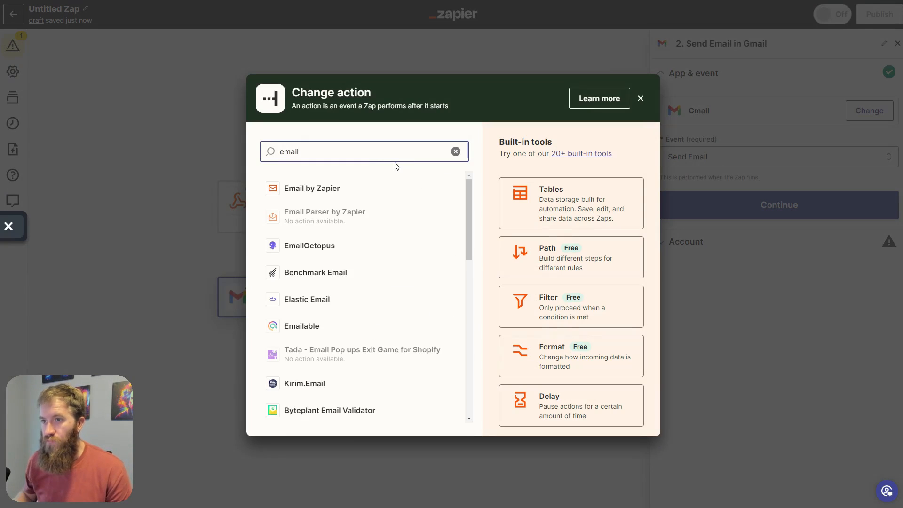
{"action": "left_click", "coordinate": [336, 188]}
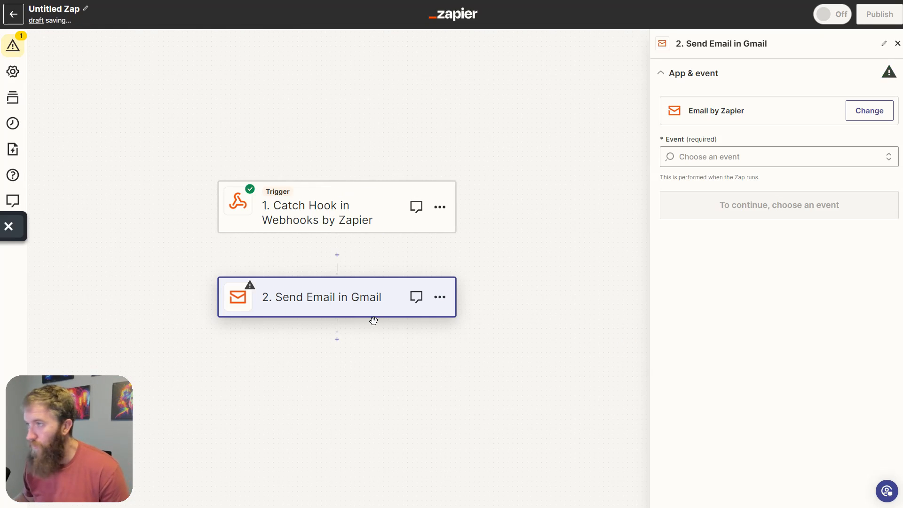
{"action": "left_click", "coordinate": [762, 162]}
- Choose the Send Outbound Email event and enter the recipient's email address in To
{"action": "left_click", "coordinate": [765, 196]}
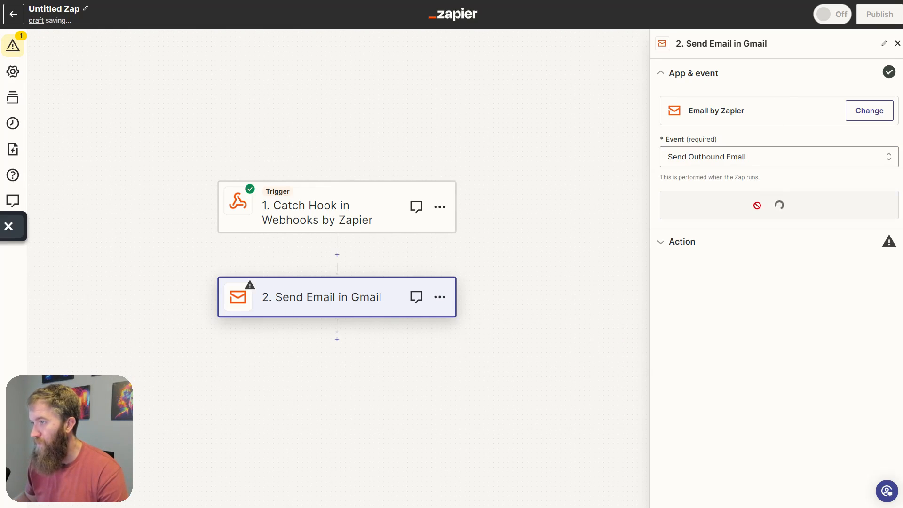
{"action": "left_click", "coordinate": [740, 207]}
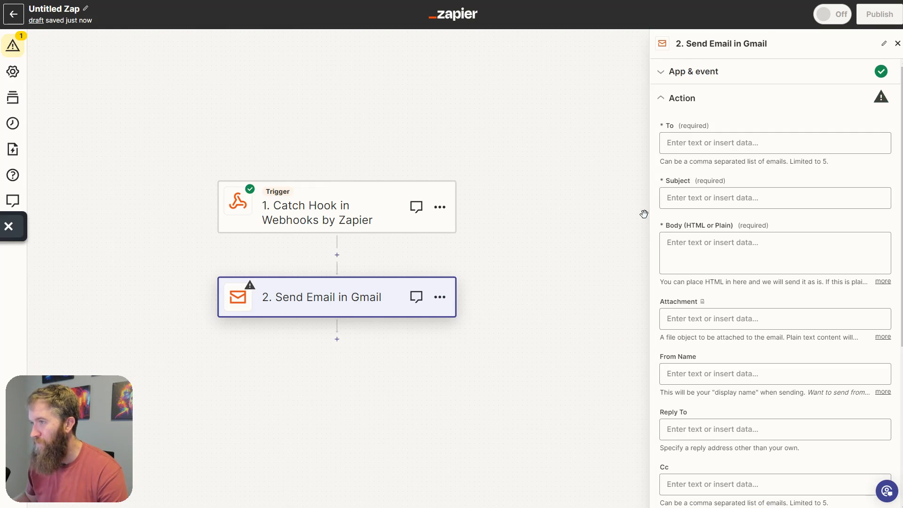
{"action": "left_click", "coordinate": [760, 134]}
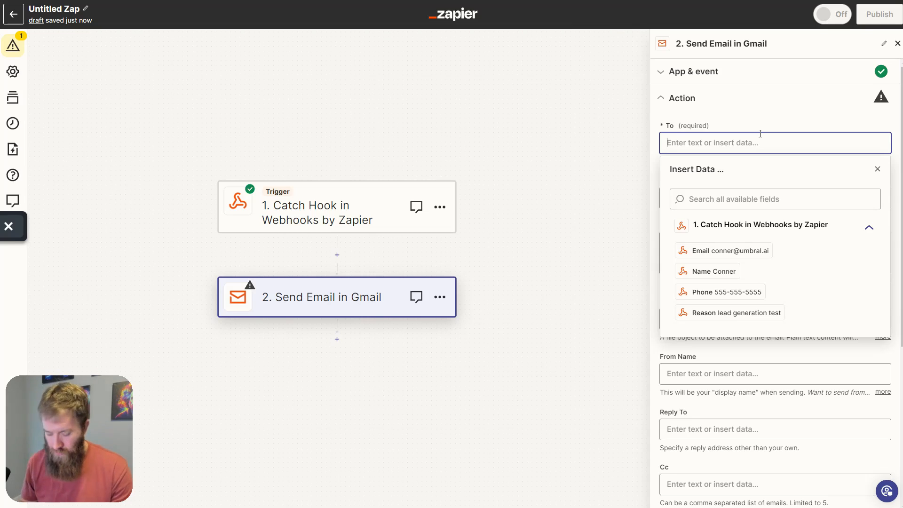
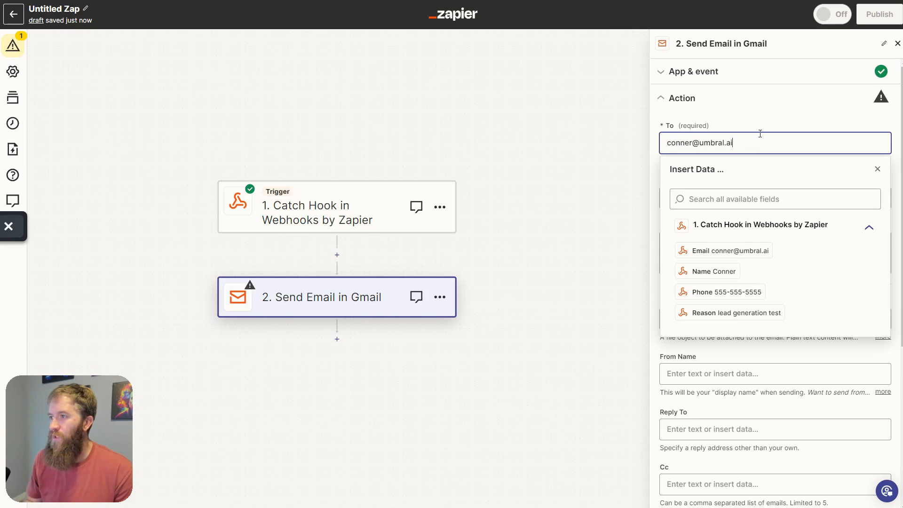
{"action": "key", "text": "Tab"}
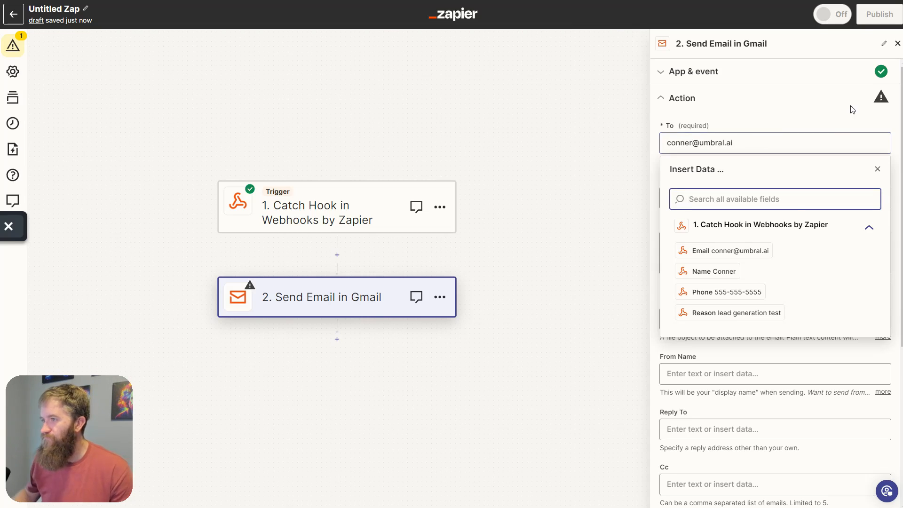
- Set the subject to 'New Lead Info' and begin the email body with webhook fields
{"action": "left_click", "coordinate": [586, 304]}
{"action": "left_click", "coordinate": [734, 206]}
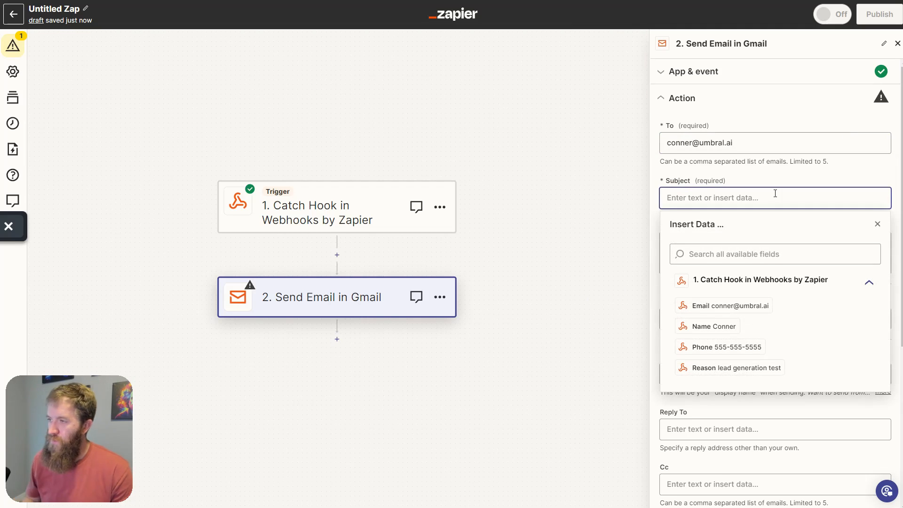
{"action": "type", "text": "New Lead Info"}
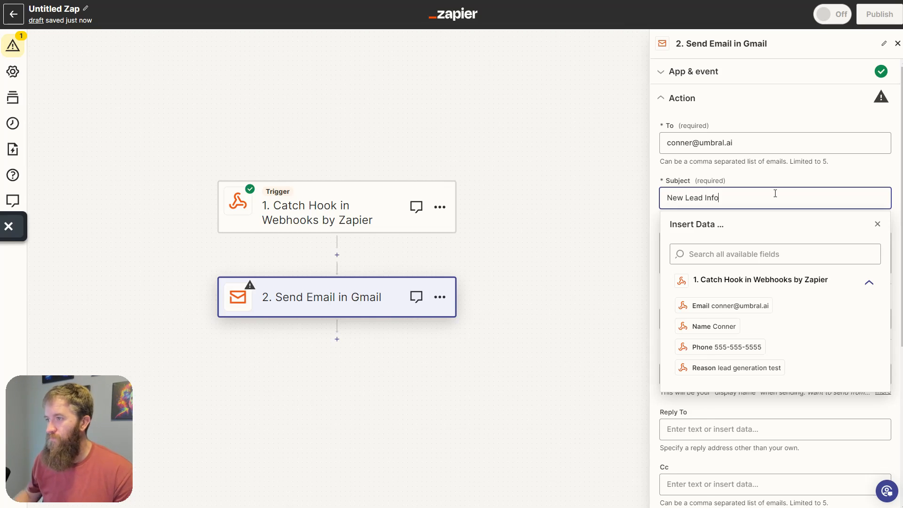
{"action": "left_click", "coordinate": [605, 210]}
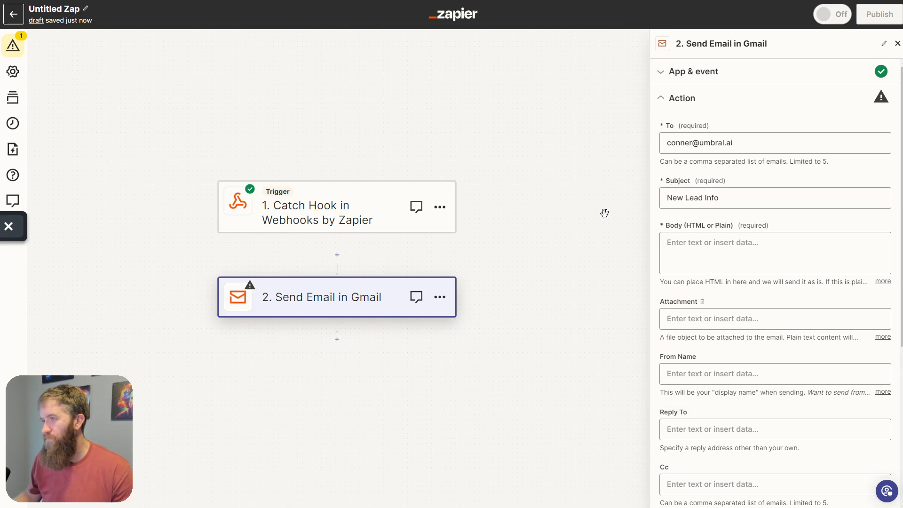
{"action": "left_click", "coordinate": [739, 251]}
{"action": "left_click", "coordinate": [753, 247]}
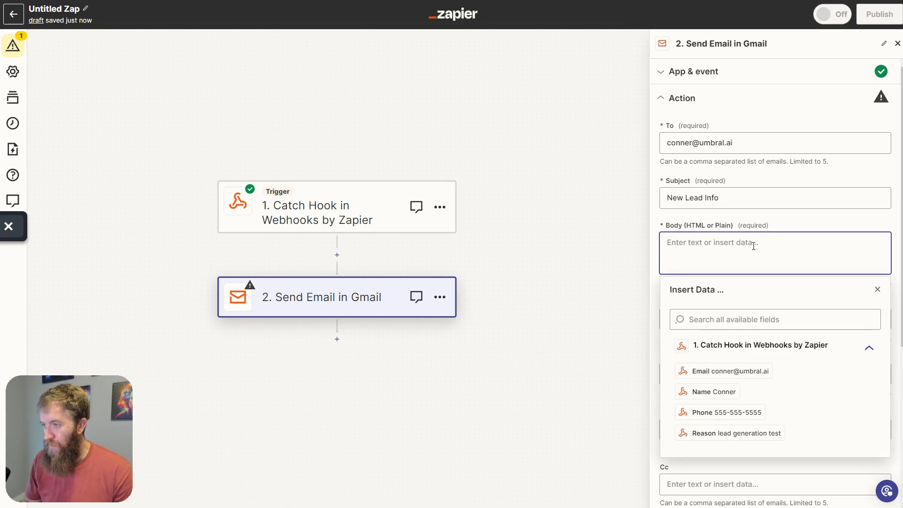
- Add 'Email' and 'Name:' labels to the email body, each followed by its webhook value
{"action": "type", "text": "Email"}
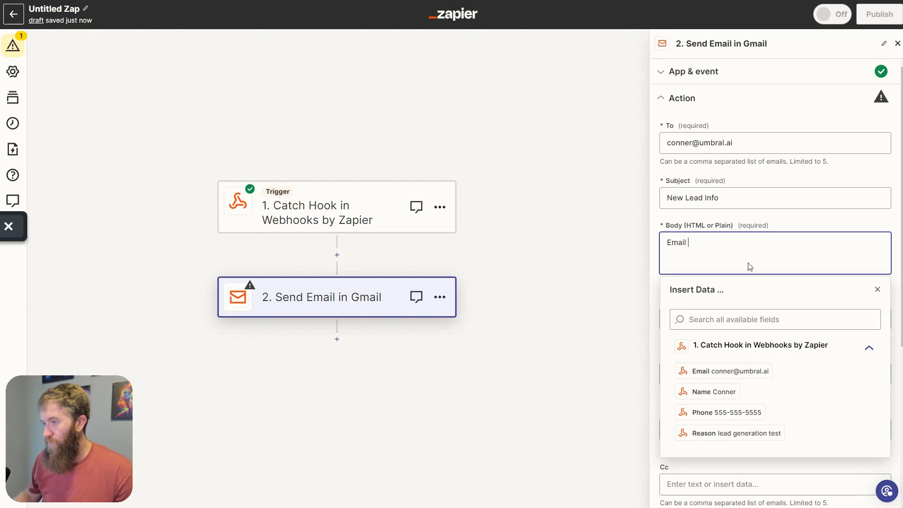
{"action": "left_click", "coordinate": [749, 370]}
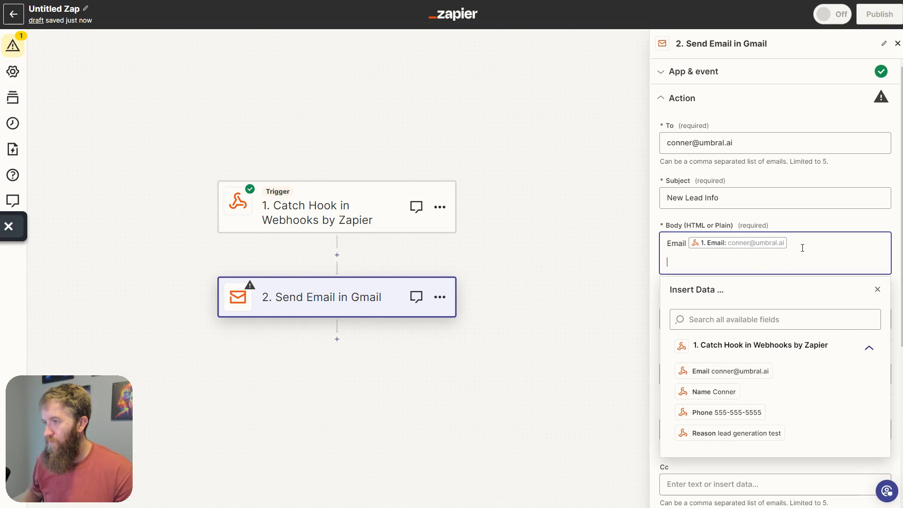
{"action": "key", "text": "Return"}
{"action": "type", "text": "Name"}
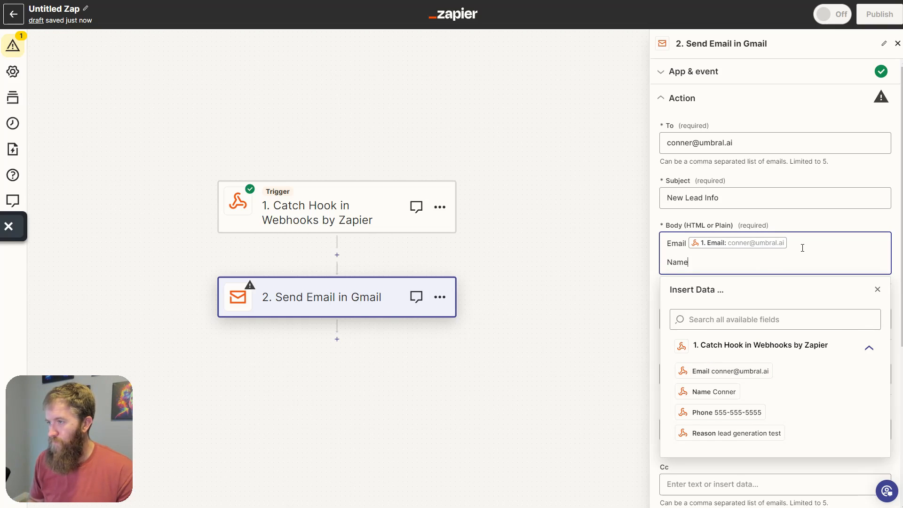
{"action": "type", "text": "':"}
{"action": "key", "text": "Return"}
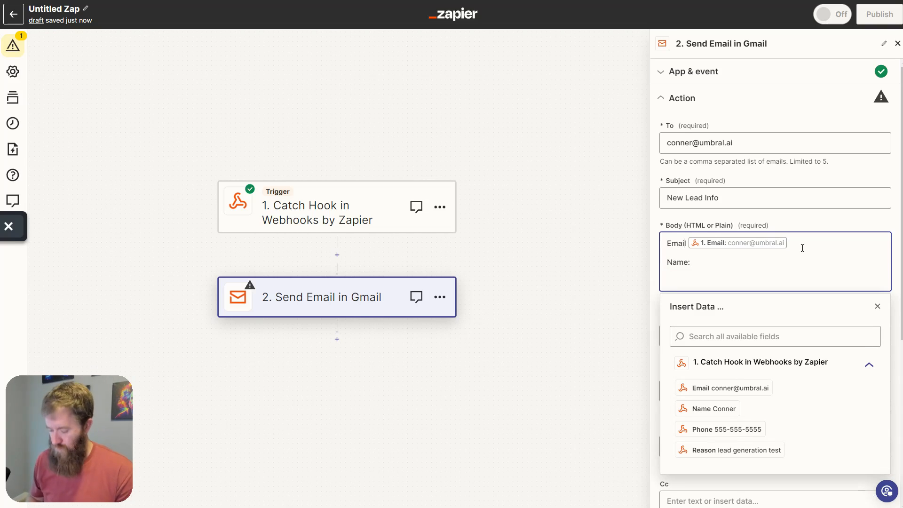
{"action": "type", "text": ":"}
{"action": "key", "text": "Return"}
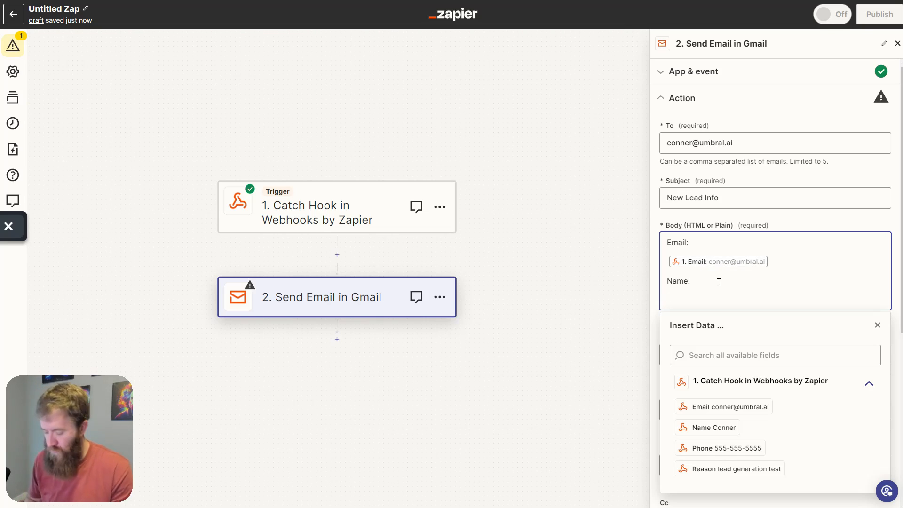
{"action": "left_click", "coordinate": [725, 427]}
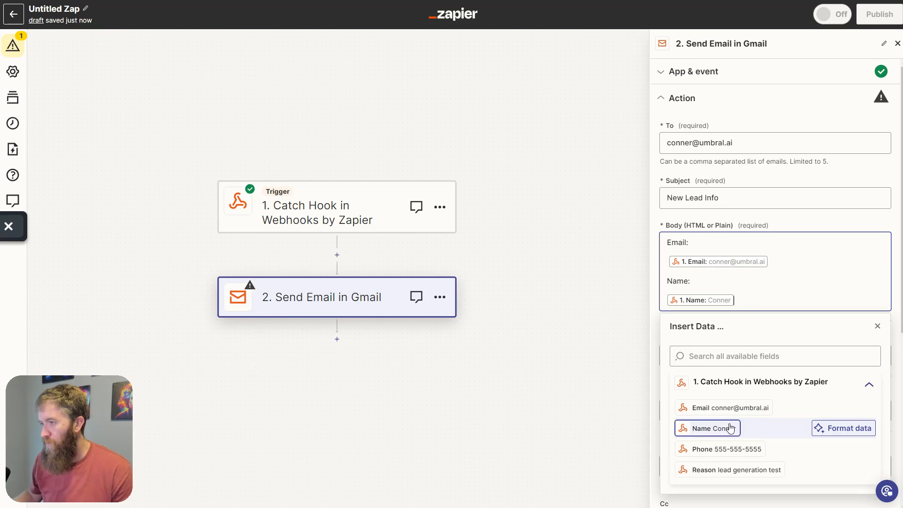
- Add 'Phone:' and 'Reason:' labels with their webhook values, then refresh the step's fields
{"action": "key", "text": "Return"}
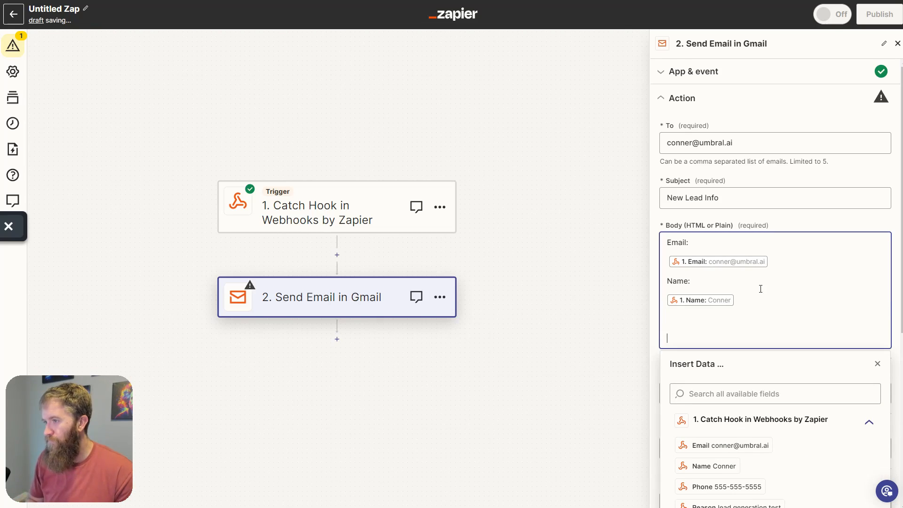
{"action": "type", "text": "Phon"}
{"action": "key", "text": "BackSpace"}
{"action": "key", "text": "BackSpace"}
{"action": "key", "text": "BackSpace"}
{"action": "key", "text": "BackSpace"}
{"action": "key", "text": "BackSpace"}
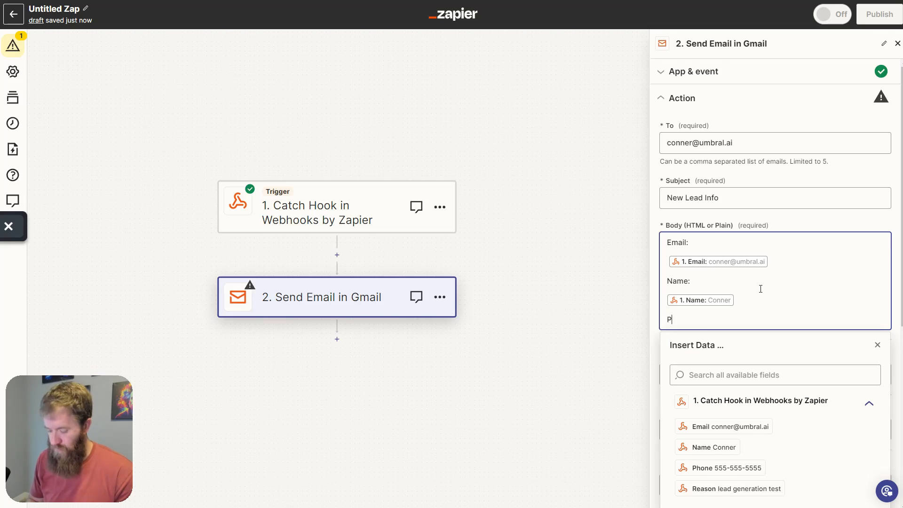
{"action": "type", "text": "hone:"}
{"action": "key", "text": "Return"}
{"action": "left_click", "coordinate": [727, 486]}
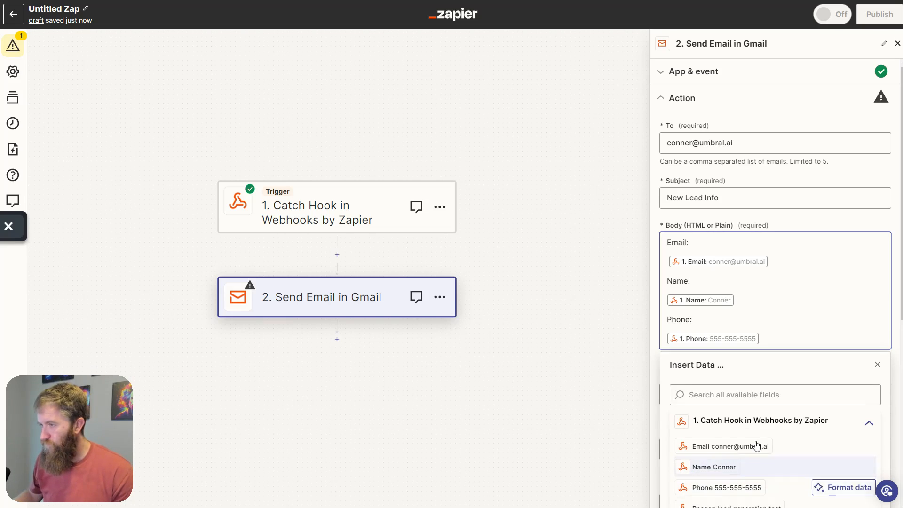
{"action": "key", "text": "Return"}
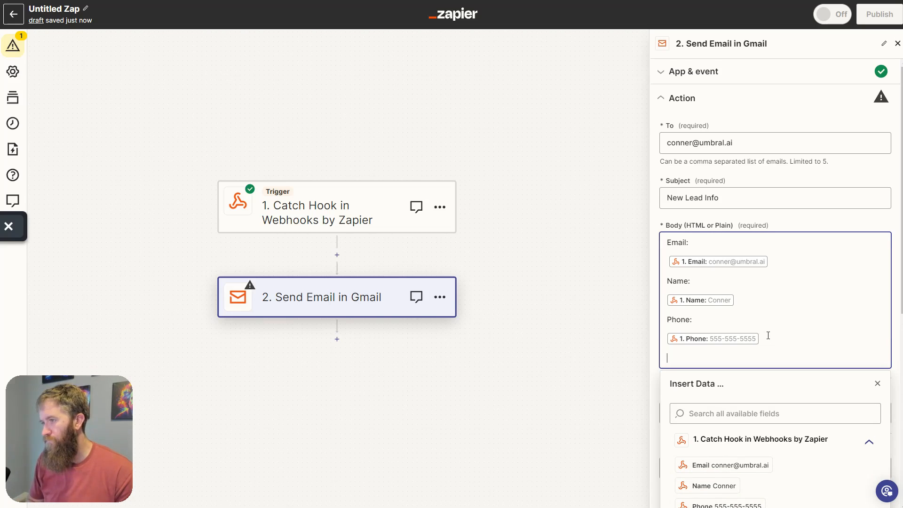
{"action": "type", "text": "Reas"}
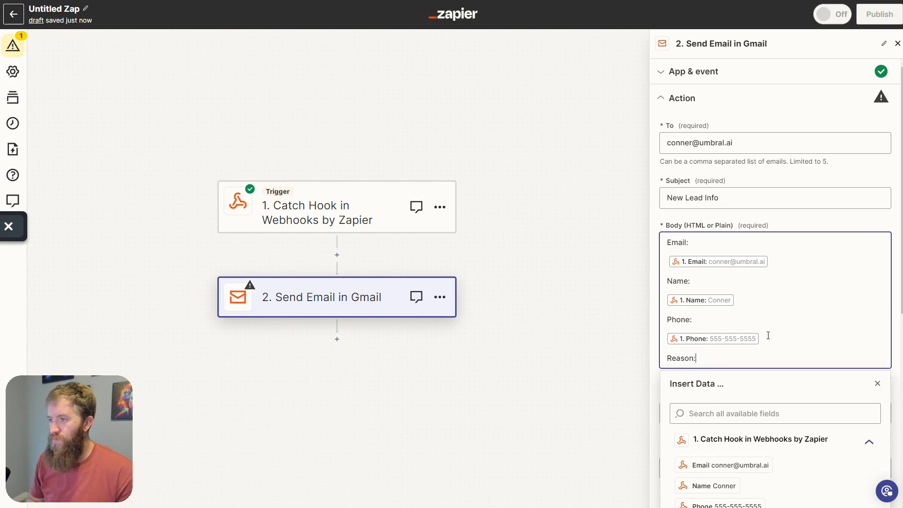
{"action": "type", "text": "on:"}
{"action": "key", "text": "Return"}
{"action": "scroll", "coordinate": [769, 336], "scroll_direction": "down", "scroll_amount": 2}
{"action": "left_click", "coordinate": [753, 453]}
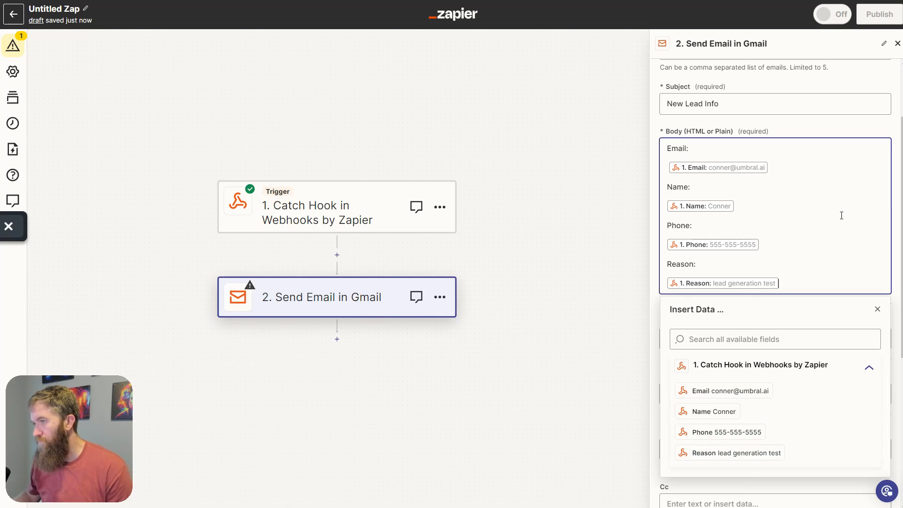
{"action": "scroll", "coordinate": [841, 215], "scroll_direction": "down", "scroll_amount": 5}
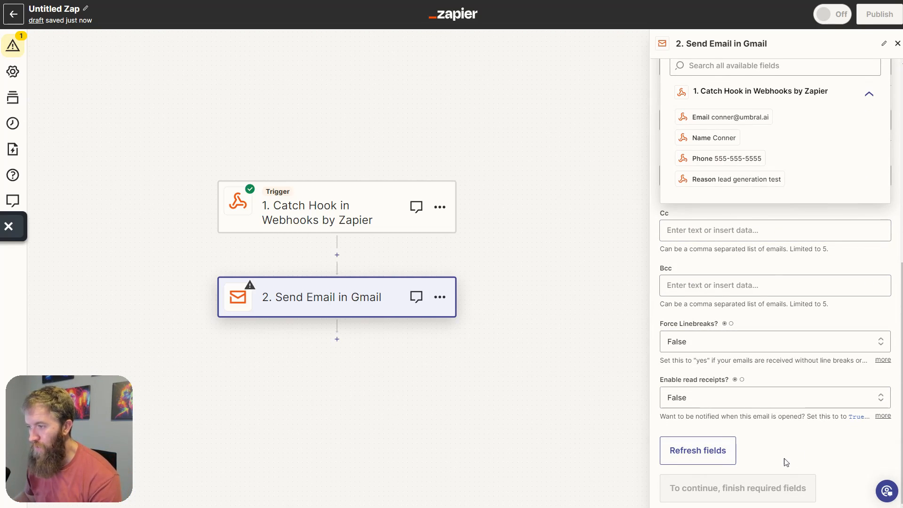
{"action": "scroll", "coordinate": [801, 451], "scroll_direction": "up", "scroll_amount": 6}
{"action": "scroll", "coordinate": [801, 451], "scroll_direction": "down", "scroll_amount": 5}
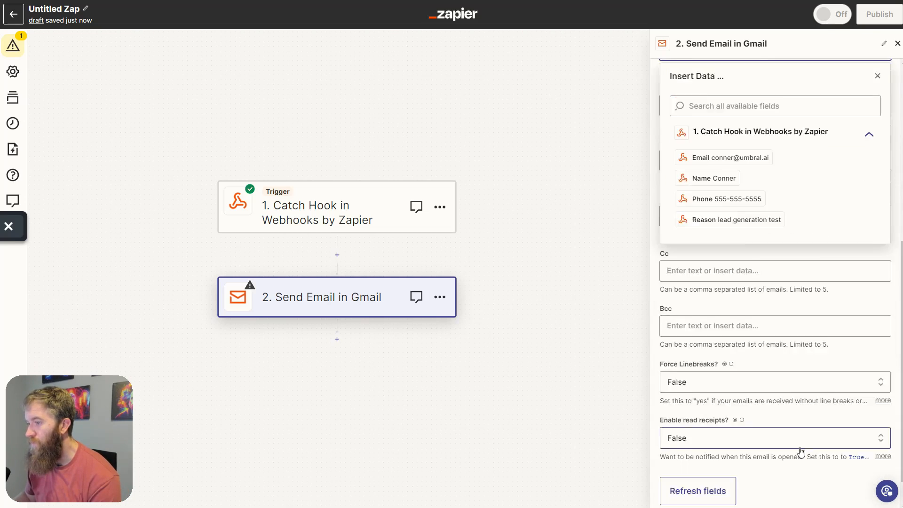
{"action": "scroll", "coordinate": [801, 452], "scroll_direction": "down", "scroll_amount": 1}
{"action": "left_click", "coordinate": [718, 454]}
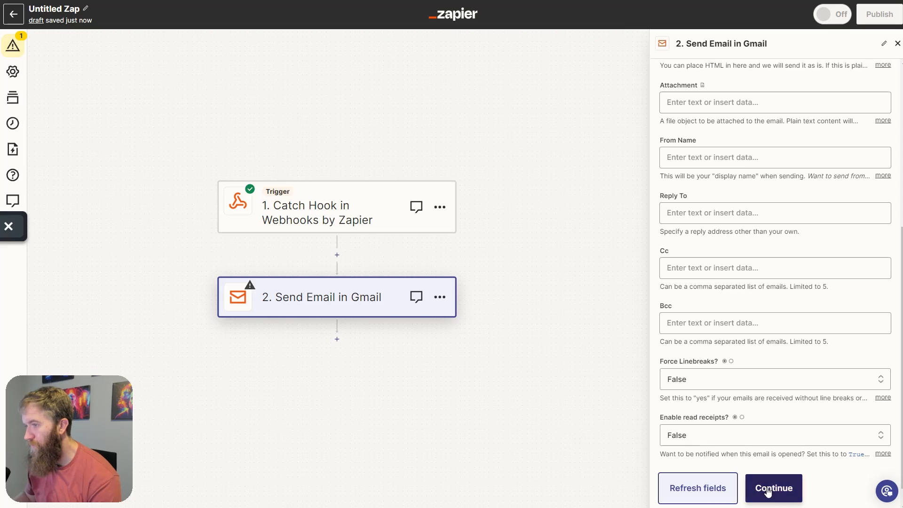
- Test the email step and confirm the New Lead Info email arrives in Gmail
{"action": "left_click", "coordinate": [768, 492]}
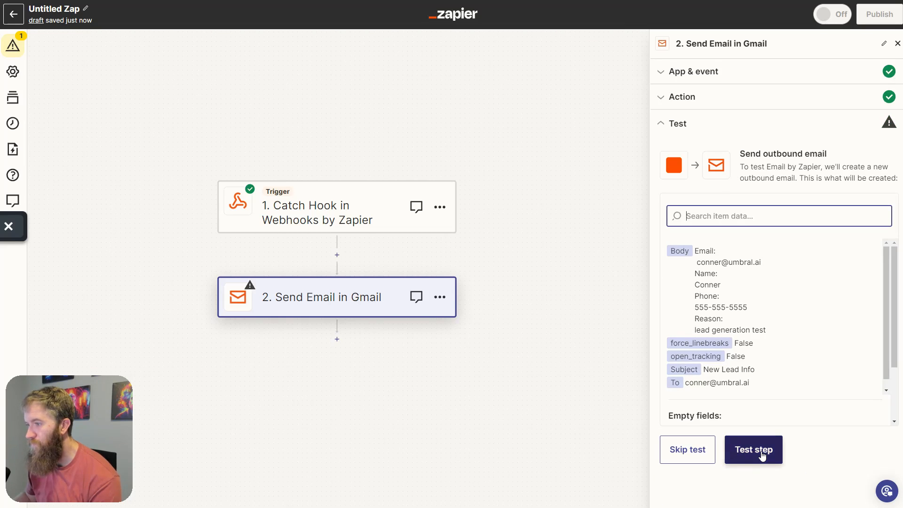
{"action": "left_click", "coordinate": [762, 454]}
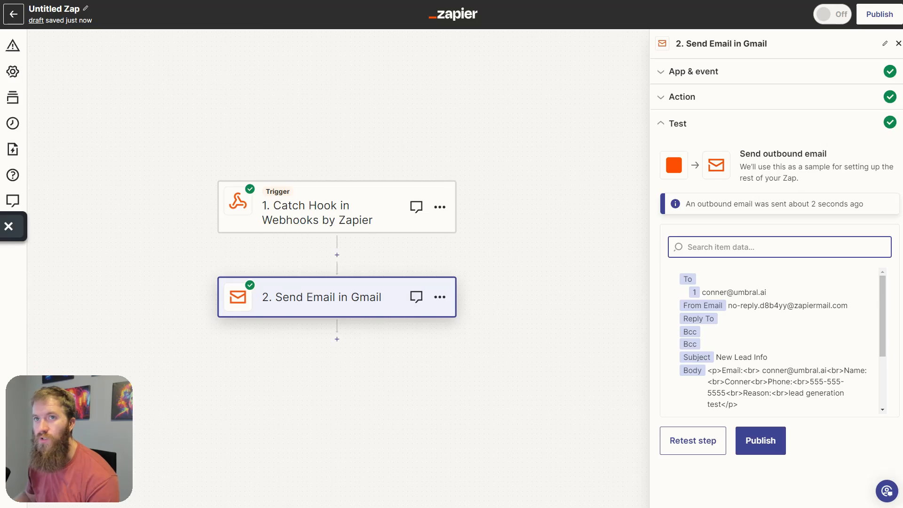
{"action": "key", "text": "ctrl+Tab"}
{"action": "left_click", "coordinate": [191, 40]}
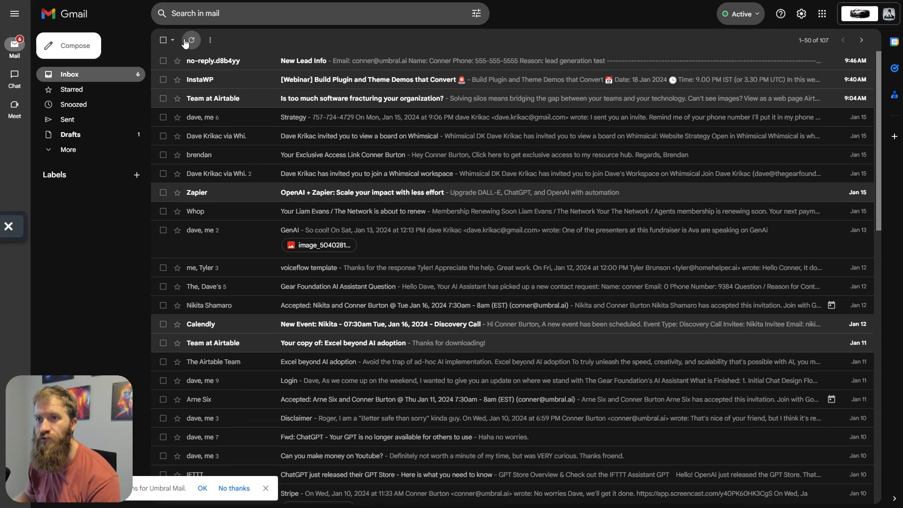
{"action": "left_click", "coordinate": [308, 65]}
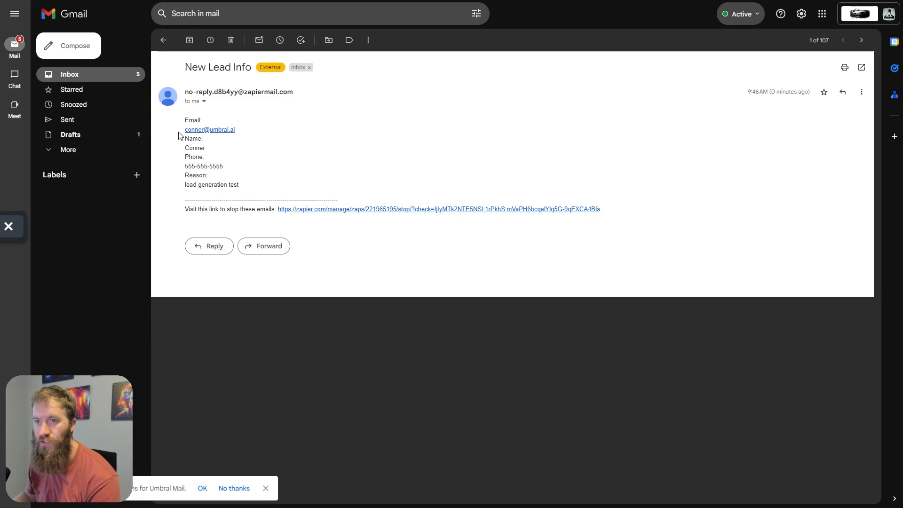
{"action": "left_click_drag", "start_coordinate": [179, 132], "coordinate": [288, 185]}
{"action": "left_click", "coordinate": [301, 171]}
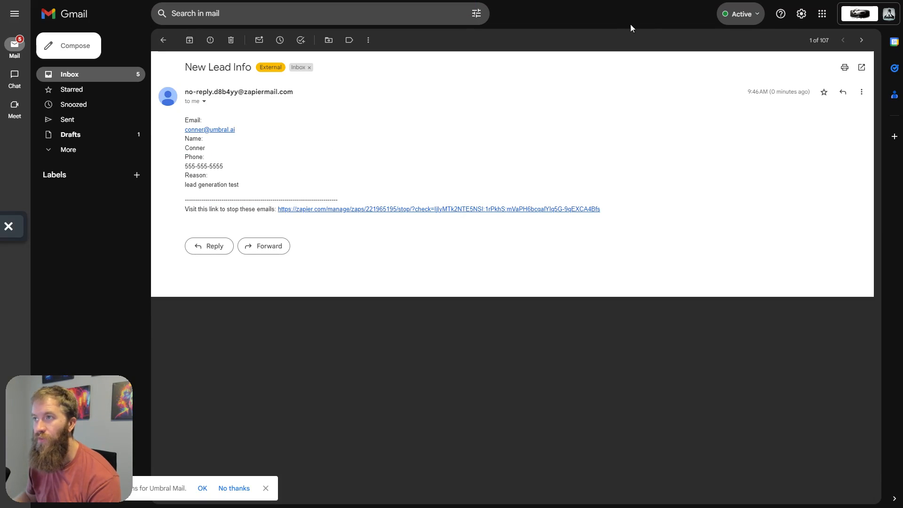
- Publish the Zap so it is switched on as v1
{"action": "key", "text": "ctrl+shift+Tab"}
{"action": "left_click", "coordinate": [766, 441]}
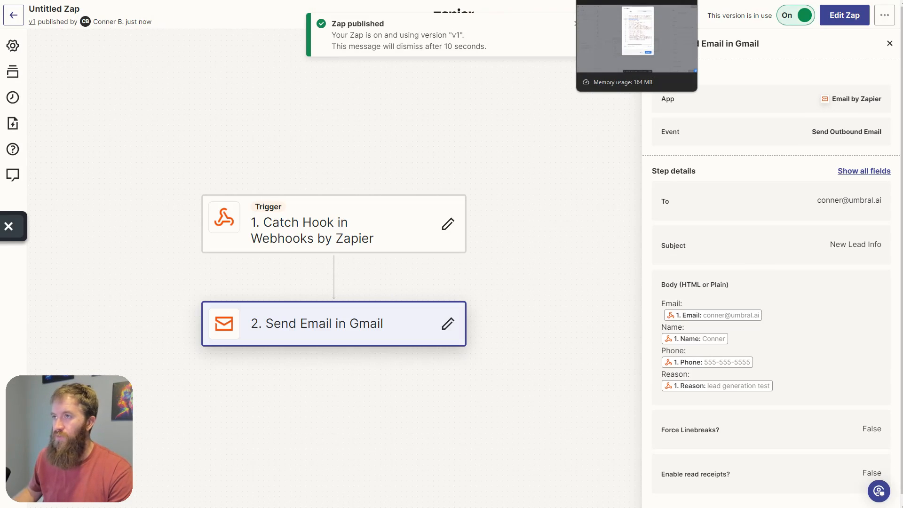
{"action": "left_click", "coordinate": [611, 0]}
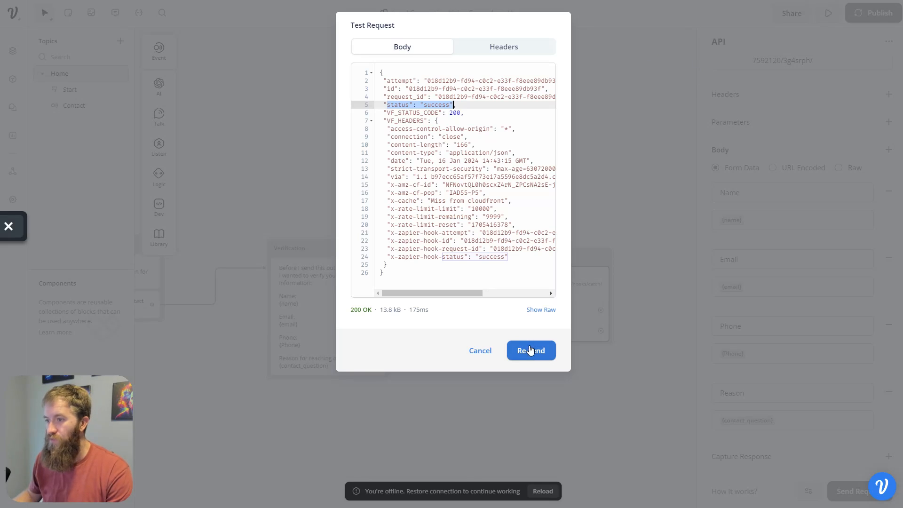
- Cancel Voiceflow's Test Request dialog and reload the offline project
{"action": "left_click", "coordinate": [480, 352]}
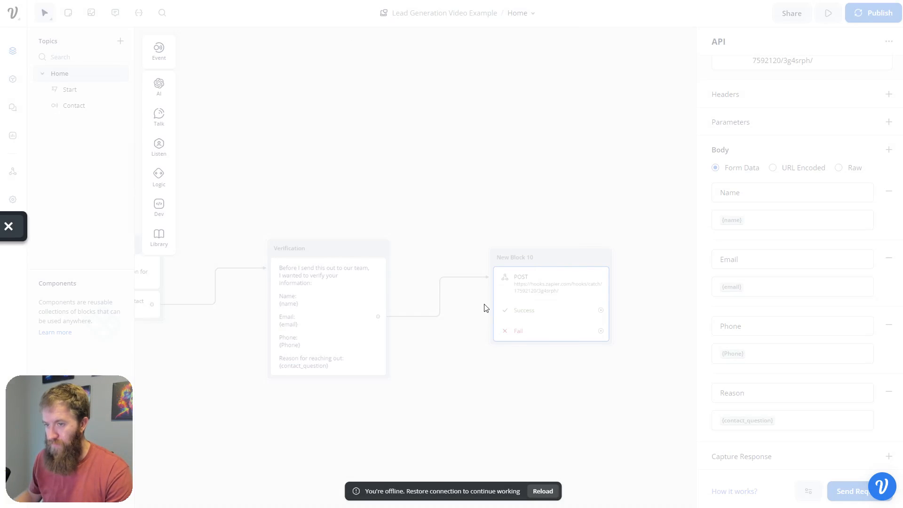
{"action": "left_click", "coordinate": [543, 492]}
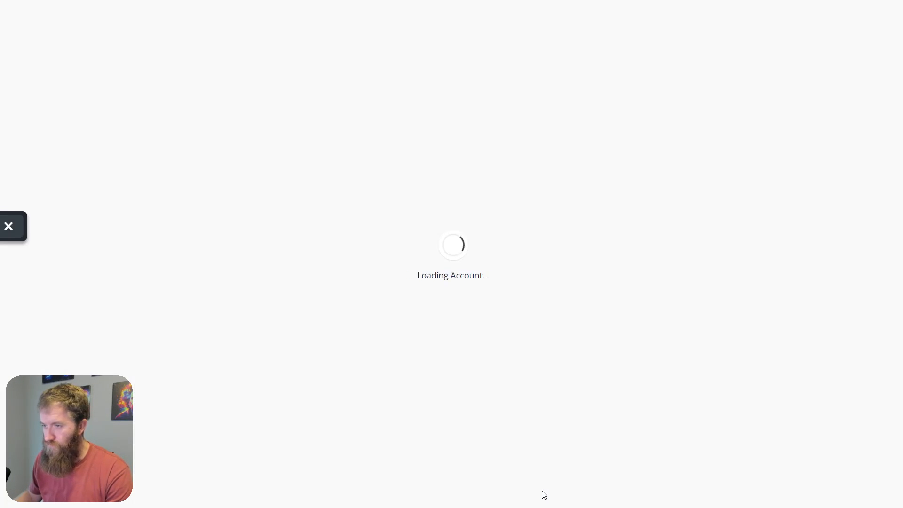
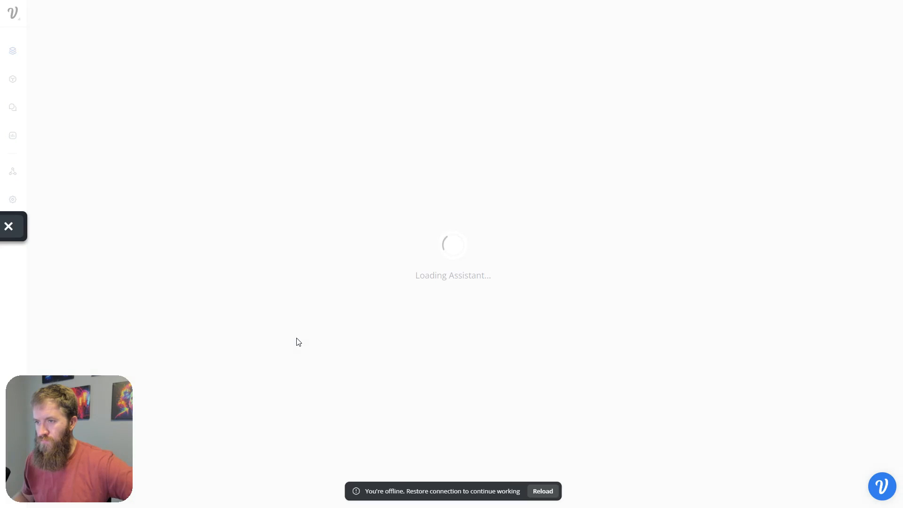
- Reload the offline project and start a test run from the Contact step
{"action": "left_click", "coordinate": [553, 493]}
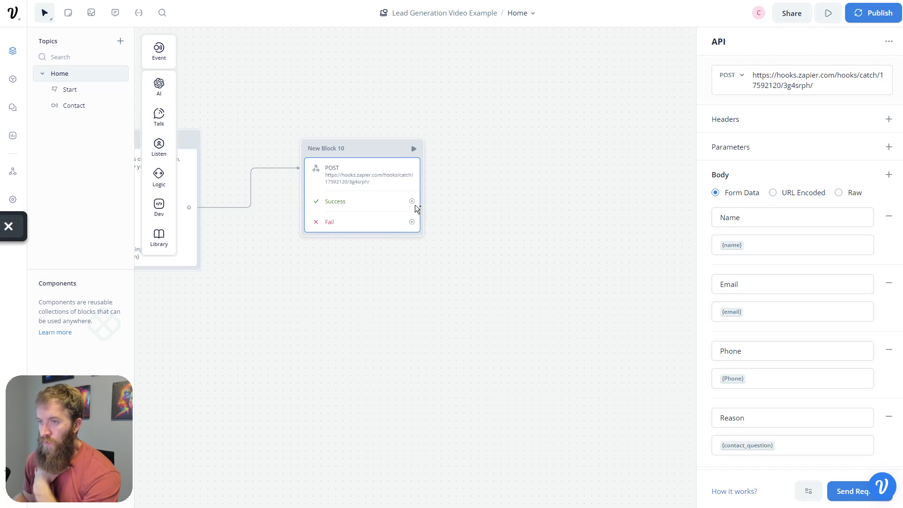
{"action": "left_click_drag", "start_coordinate": [289, 350], "coordinate": [559, 353]}
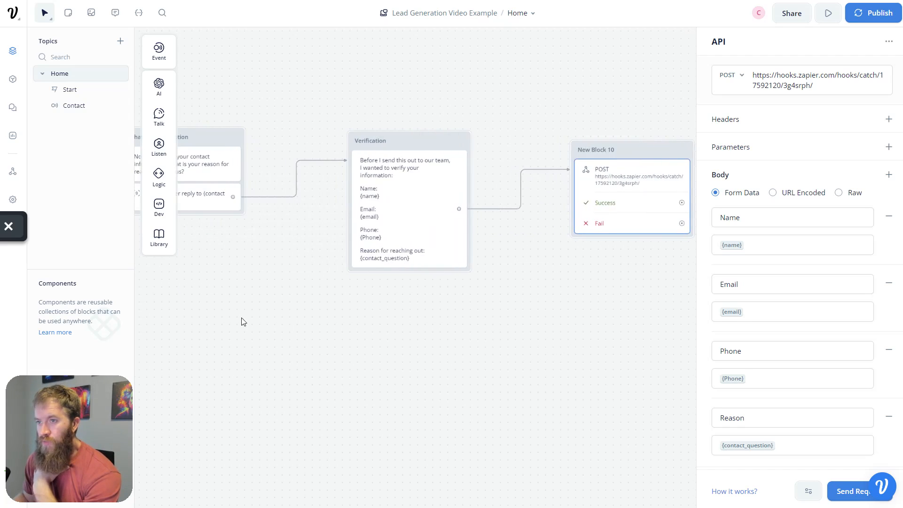
{"action": "left_click_drag", "start_coordinate": [241, 317], "coordinate": [513, 312]}
{"action": "left_click_drag", "start_coordinate": [299, 284], "coordinate": [532, 279]}
{"action": "left_click_drag", "start_coordinate": [325, 203], "coordinate": [502, 219]}
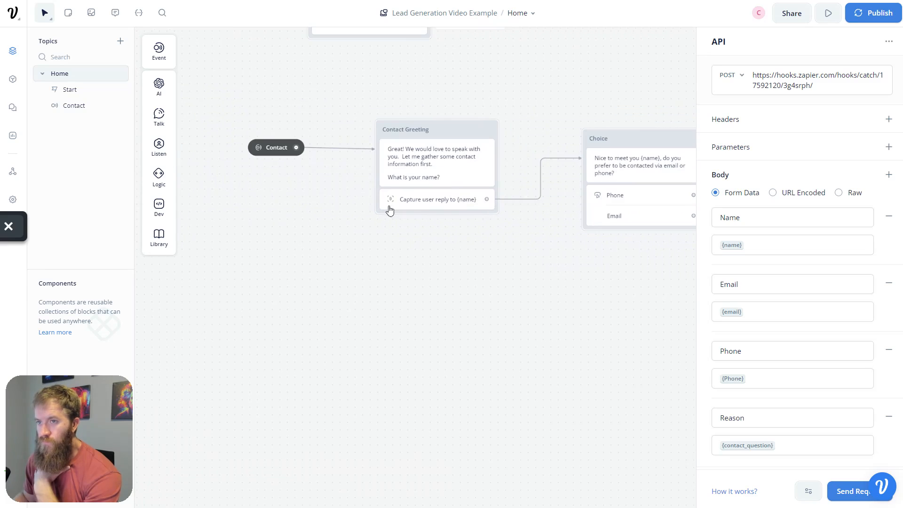
{"action": "left_click", "coordinate": [259, 148]}
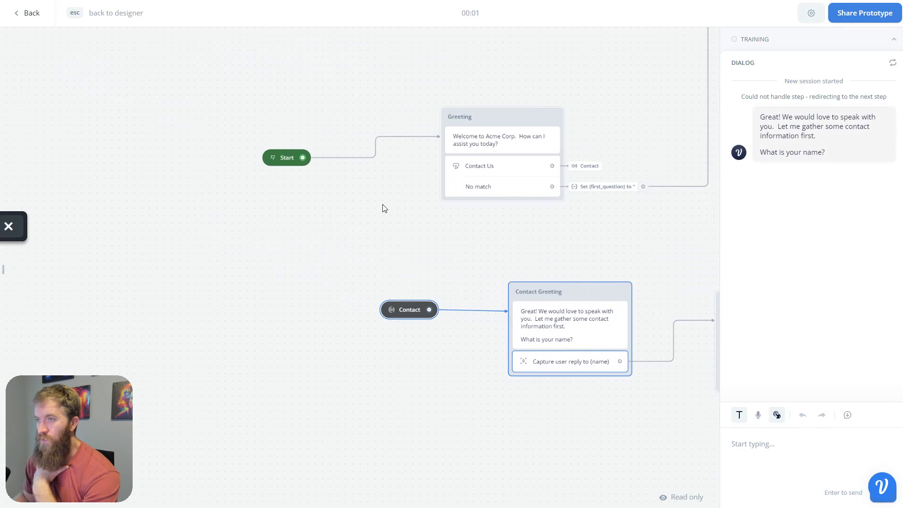
- Restart the test from the beginning, choose Contact Us and send a test name
{"action": "key", "text": "Escape"}
{"action": "left_click", "coordinate": [272, 160]}
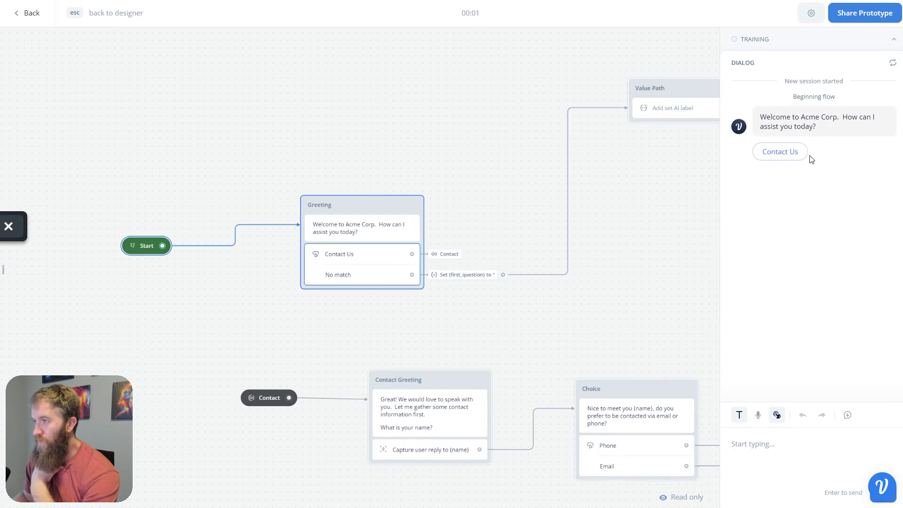
{"action": "left_click", "coordinate": [805, 153]}
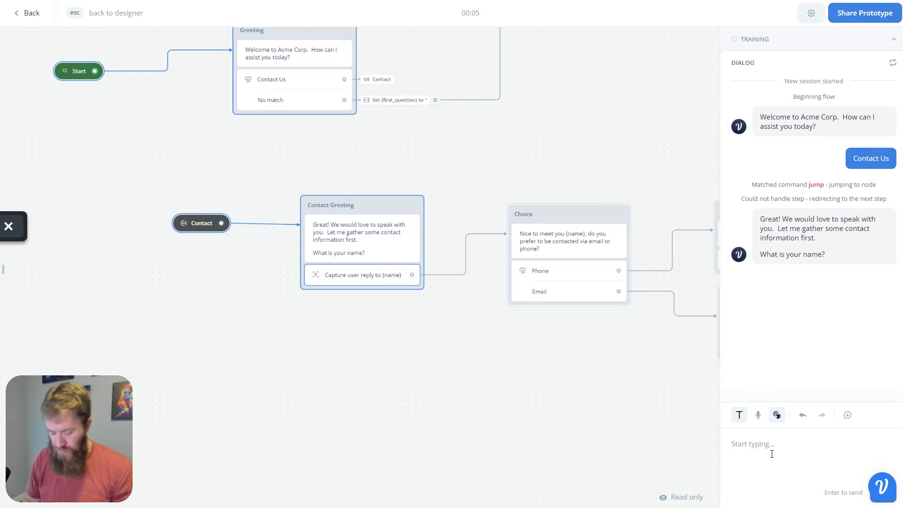
{"action": "type", "text": "a"}
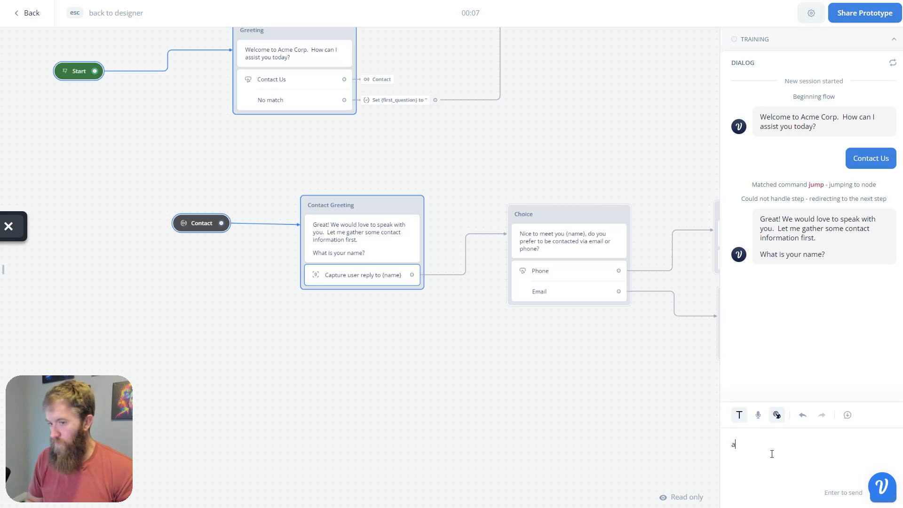
{"action": "key", "text": "BackSpace"}
{"action": "type", "text": "Road "}
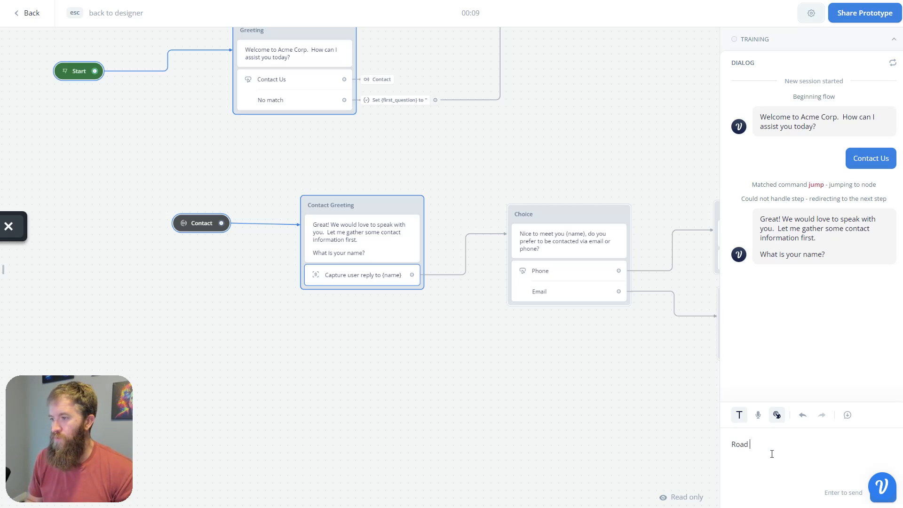
{"action": "type", "text": "Runner"}
{"action": "key", "text": "Return"}
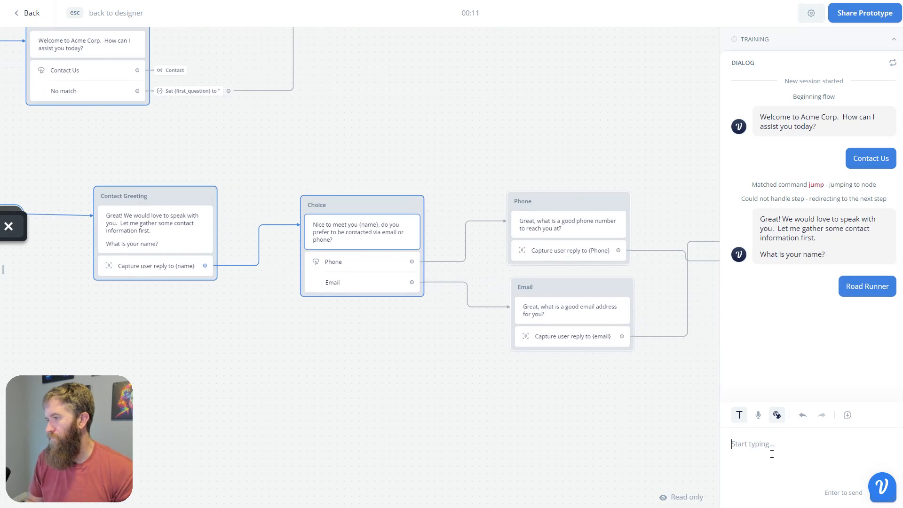
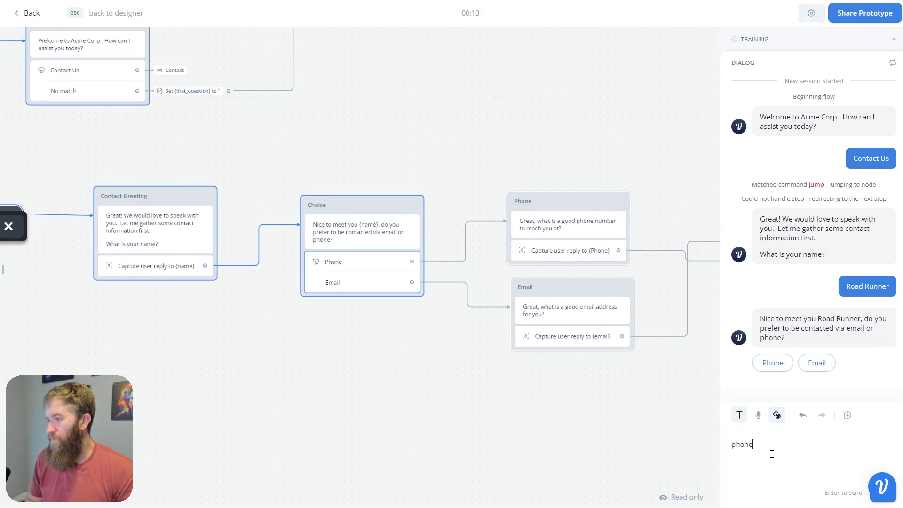
- Pick phone, send a test number and the reason 'I need help running away from the coyote', then exit
{"action": "key", "text": "Return"}
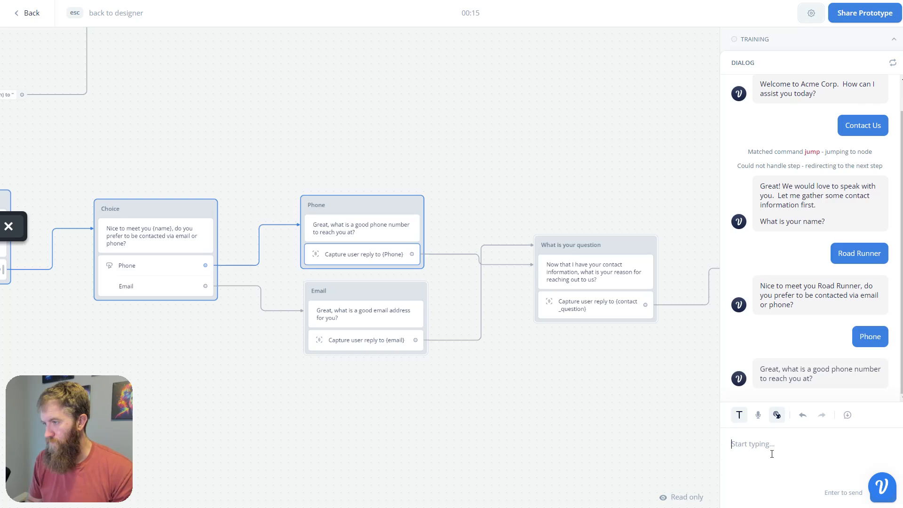
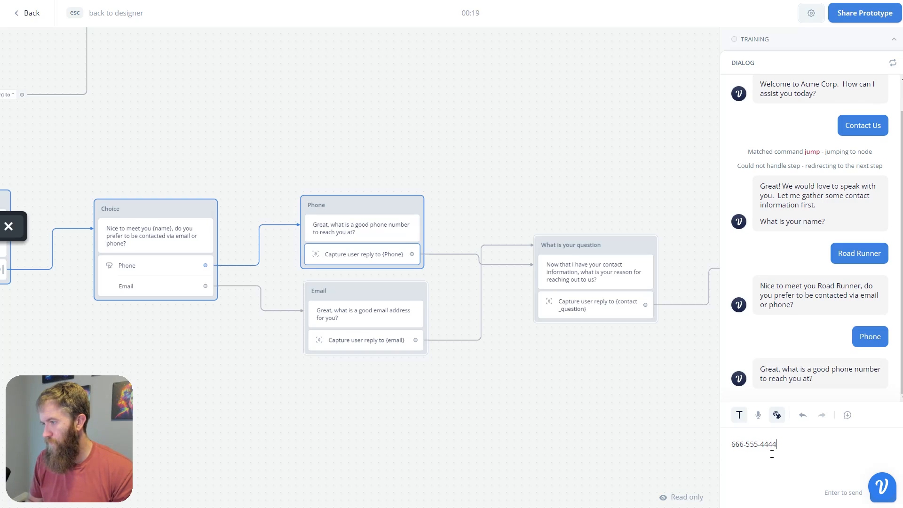
{"action": "key", "text": "Return"}
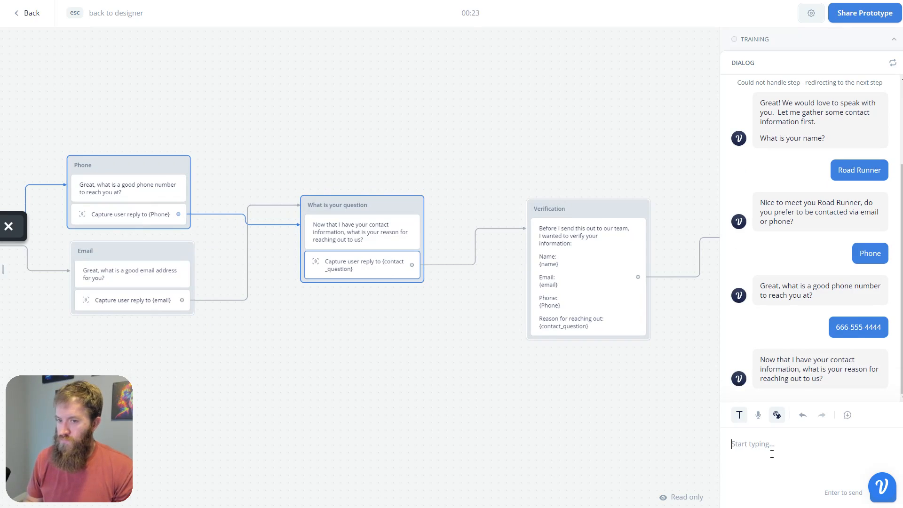
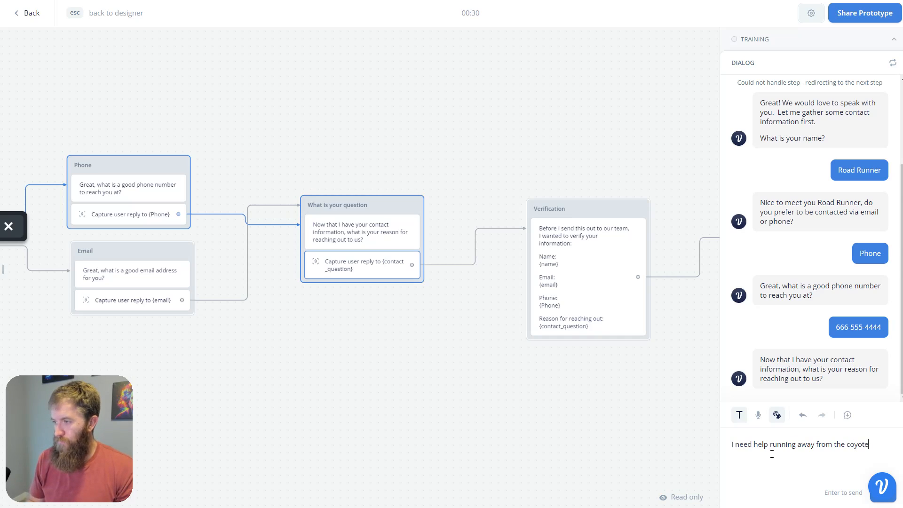
{"action": "key", "text": "Return"}
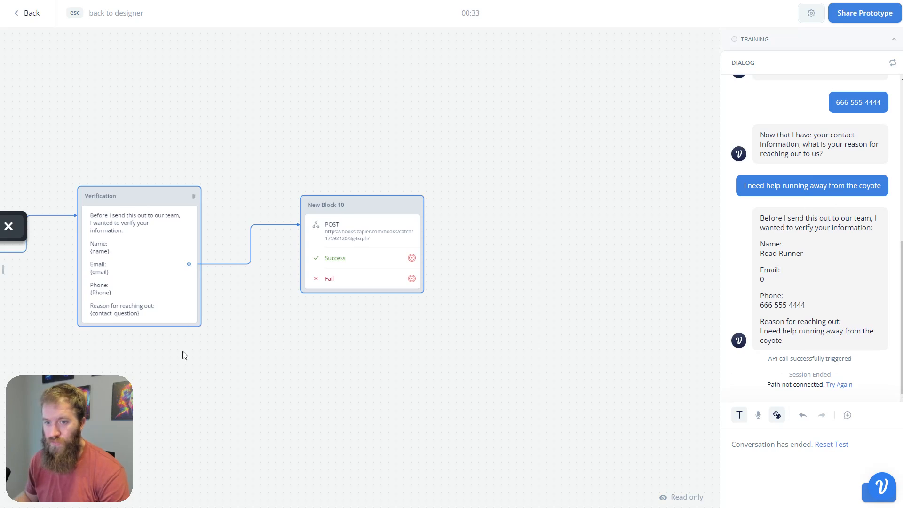
{"action": "left_click_drag", "start_coordinate": [287, 389], "coordinate": [446, 340]}
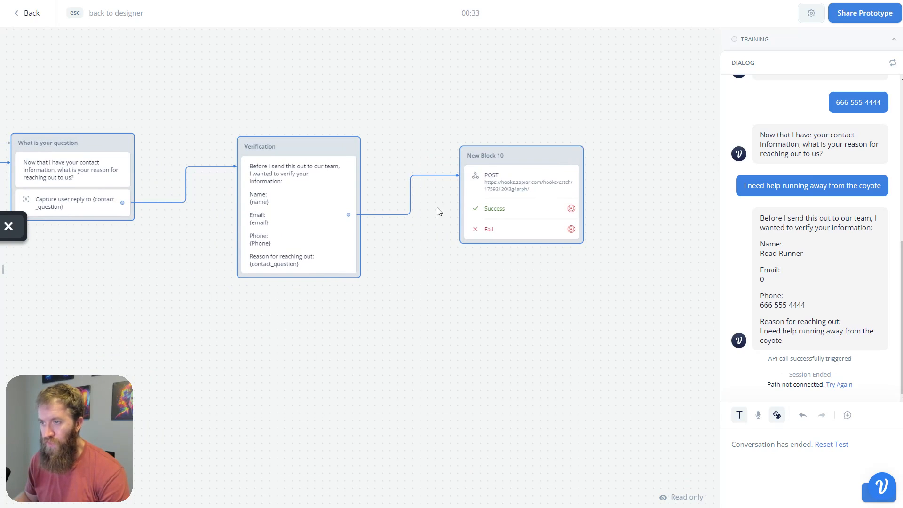
{"action": "key", "text": "Escape"}
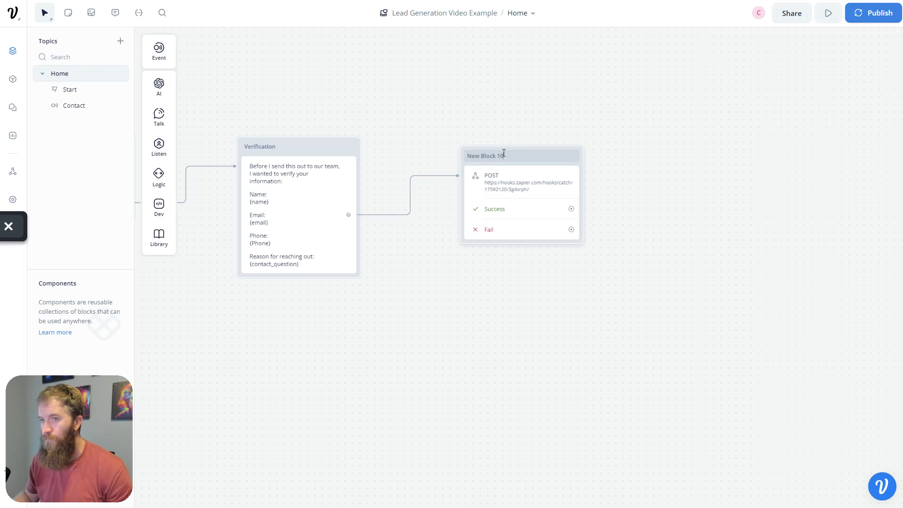
- Retitle the New Block 10 webhook block 'Api Call' and select it
{"action": "double_click", "coordinate": [502, 154]}
{"action": "type", "text": "Api Call"}
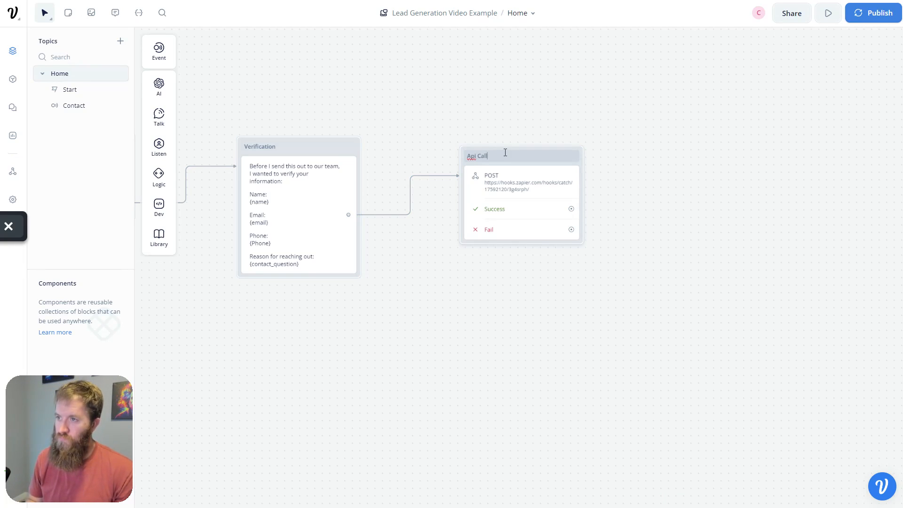
{"action": "key", "text": "Return"}
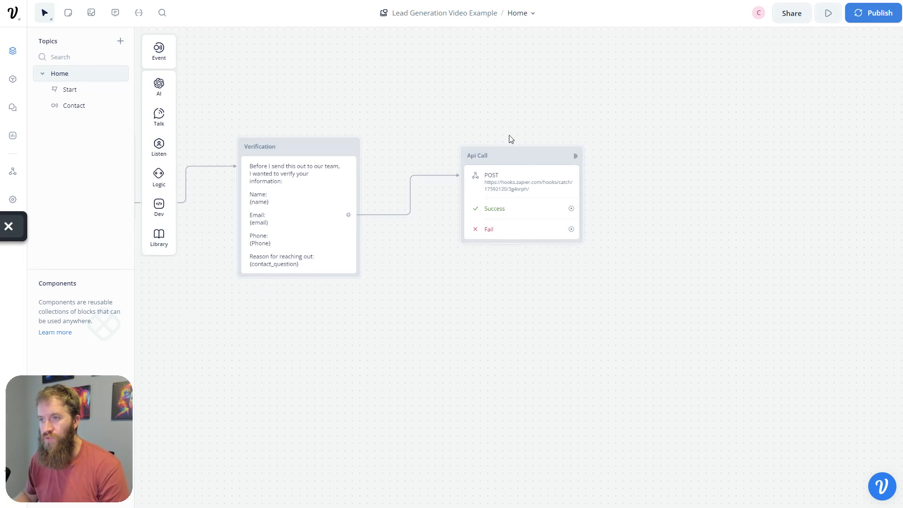
{"action": "left_click", "coordinate": [520, 159]}
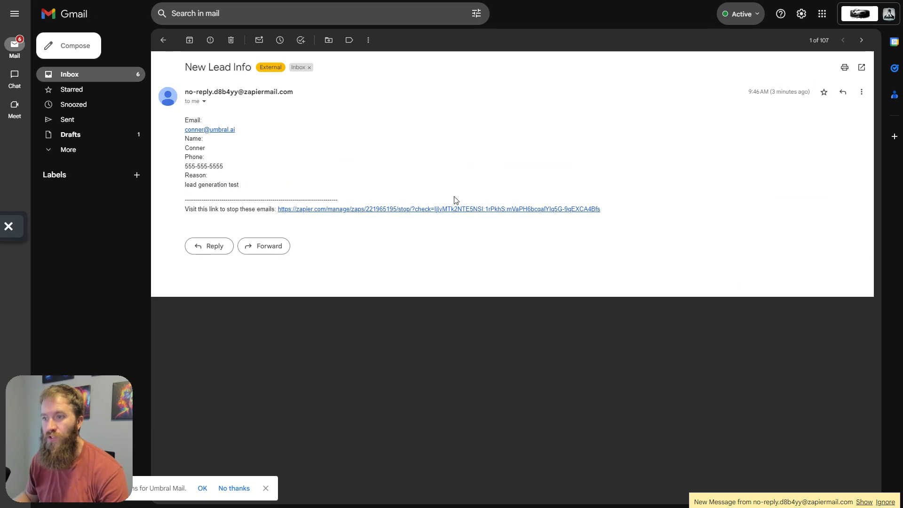
- Check the new New Lead Info email's name, phone and reason, then return to Voiceflow
{"action": "left_click", "coordinate": [863, 502]}
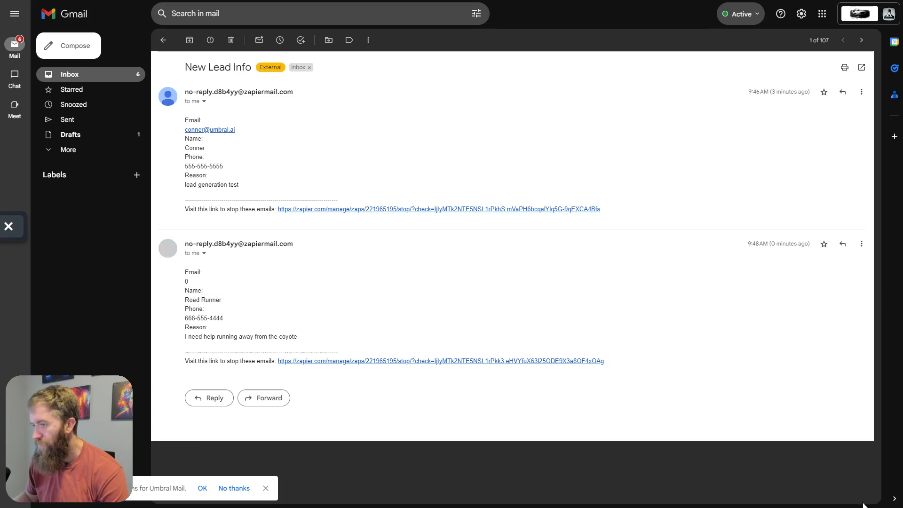
{"action": "mouse_move", "coordinate": [186, 270]}
{"action": "left_mouse_down"}
{"action": "mouse_move", "coordinate": [285, 347]}
{"action": "mouse_move", "coordinate": [329, 331]}
{"action": "mouse_move", "coordinate": [187, 281]}
{"action": "mouse_move", "coordinate": [186, 271]}
{"action": "left_mouse_up"}
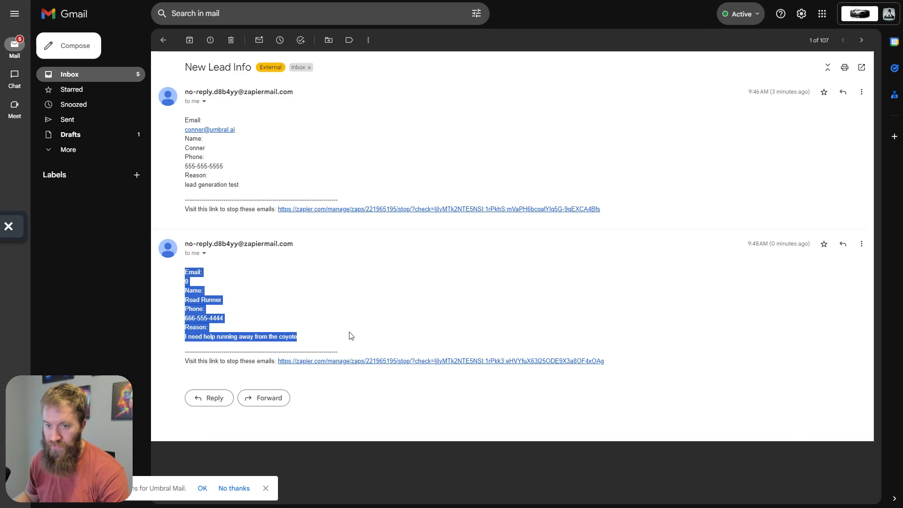
{"action": "left_click", "coordinate": [224, 278]}
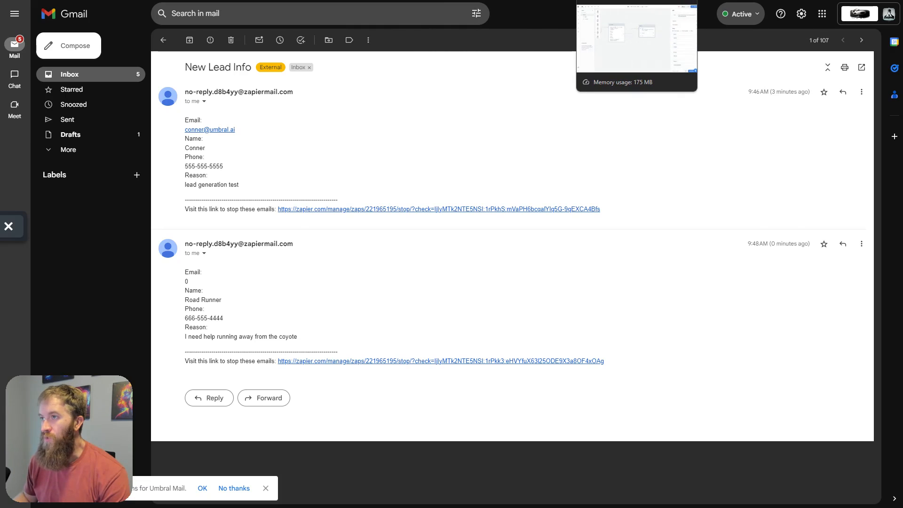
{"action": "left_click", "coordinate": [612, 0]}
- Close the open panels, recenter on the Contact flow and drop an Intent trigger below it
{"action": "left_click", "coordinate": [357, 344]}
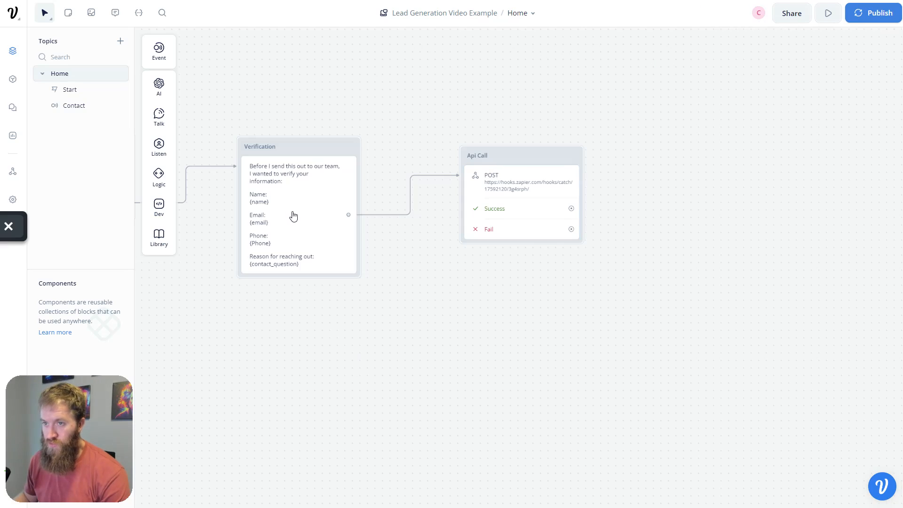
{"action": "left_click", "coordinate": [287, 205]}
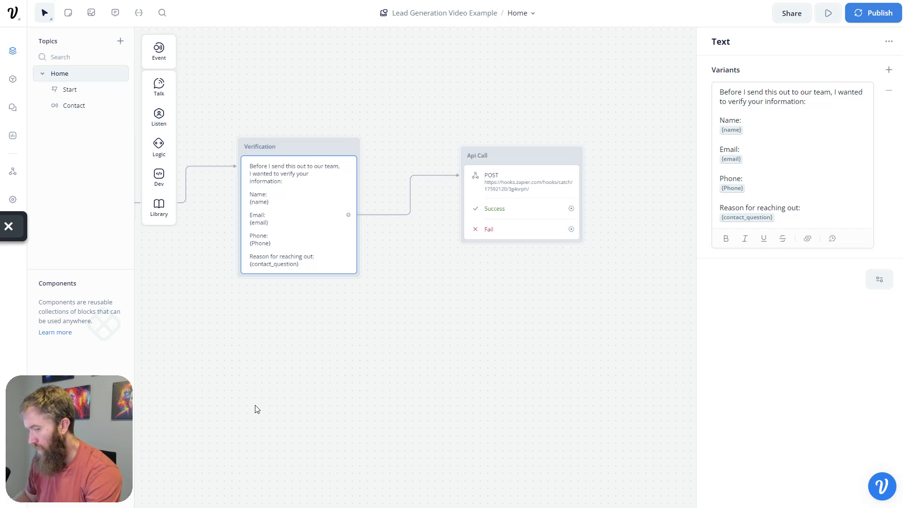
{"action": "left_click_drag", "start_coordinate": [249, 407], "coordinate": [297, 383]}
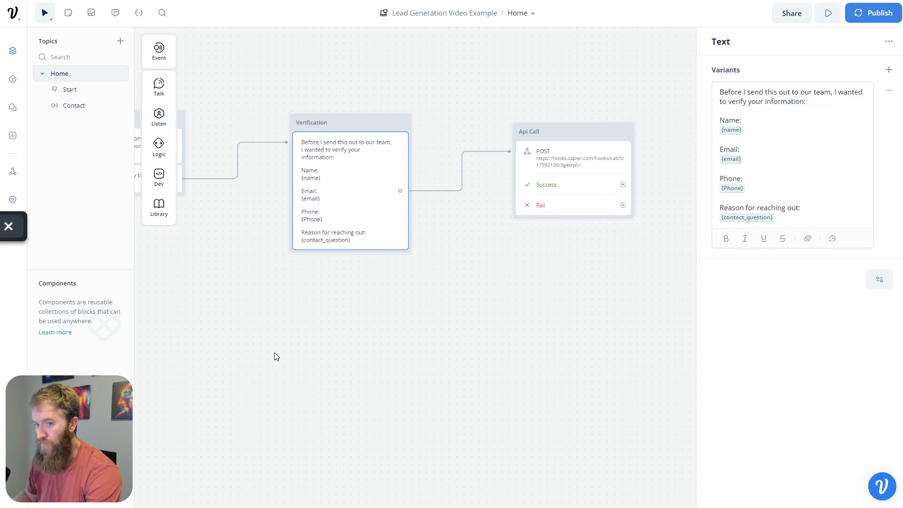
{"action": "left_click_drag", "start_coordinate": [275, 354], "coordinate": [314, 362]}
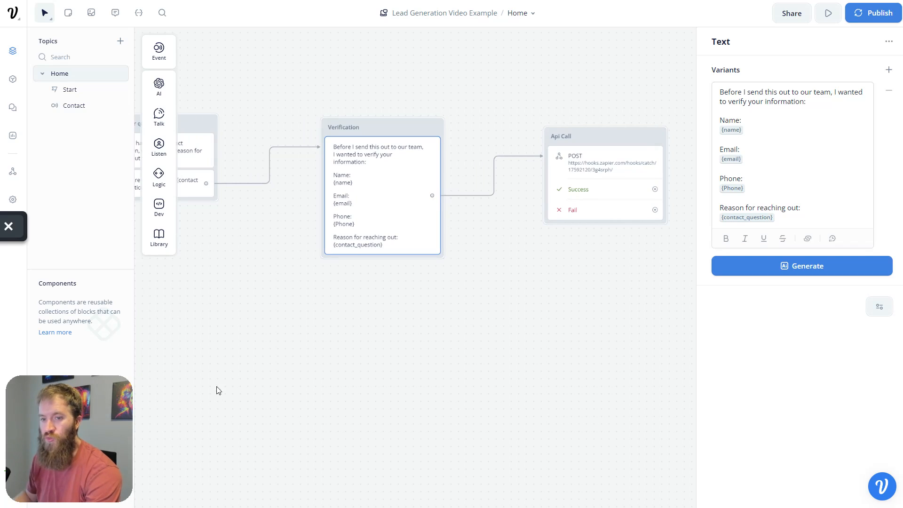
{"action": "scroll", "coordinate": [218, 379], "scroll_direction": "left", "scroll_amount": 10}
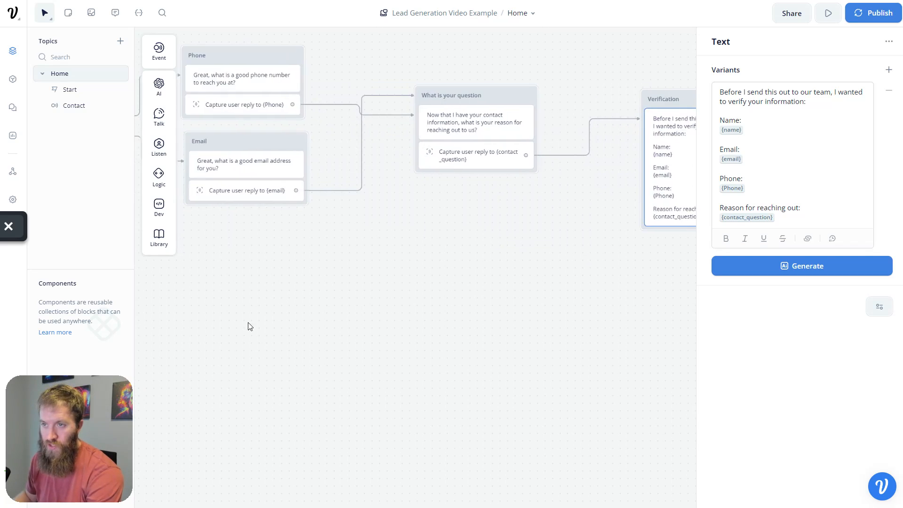
{"action": "left_click_drag", "start_coordinate": [259, 327], "coordinate": [508, 335]}
{"action": "left_click_drag", "start_coordinate": [362, 279], "coordinate": [476, 301]}
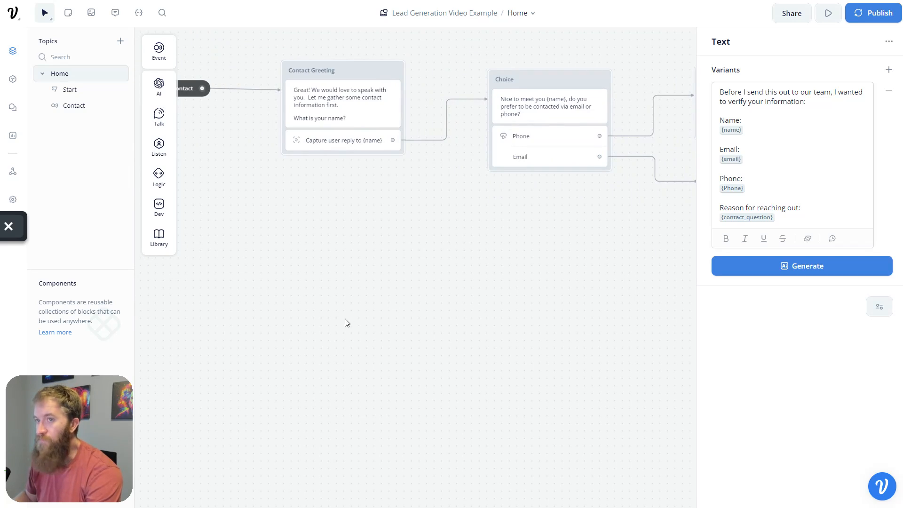
{"action": "left_click_drag", "start_coordinate": [344, 320], "coordinate": [407, 342]}
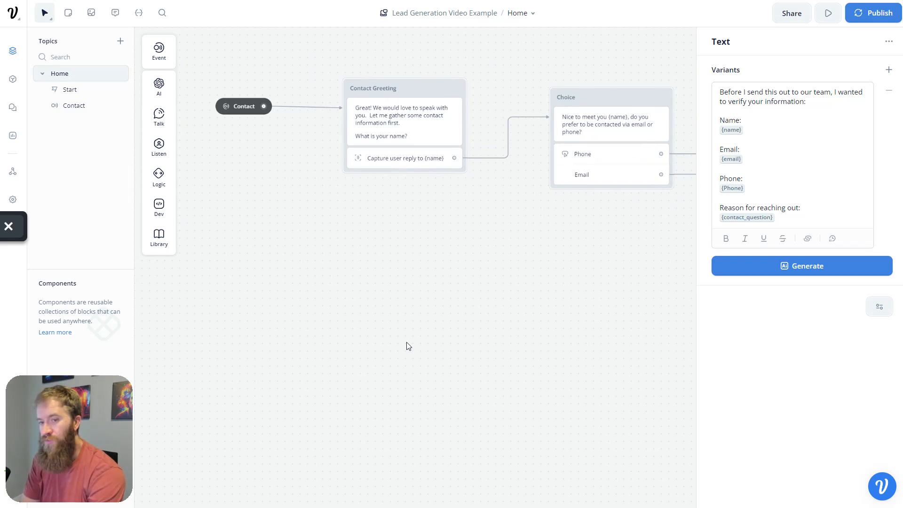
{"action": "left_click_drag", "start_coordinate": [285, 221], "coordinate": [292, 260]}
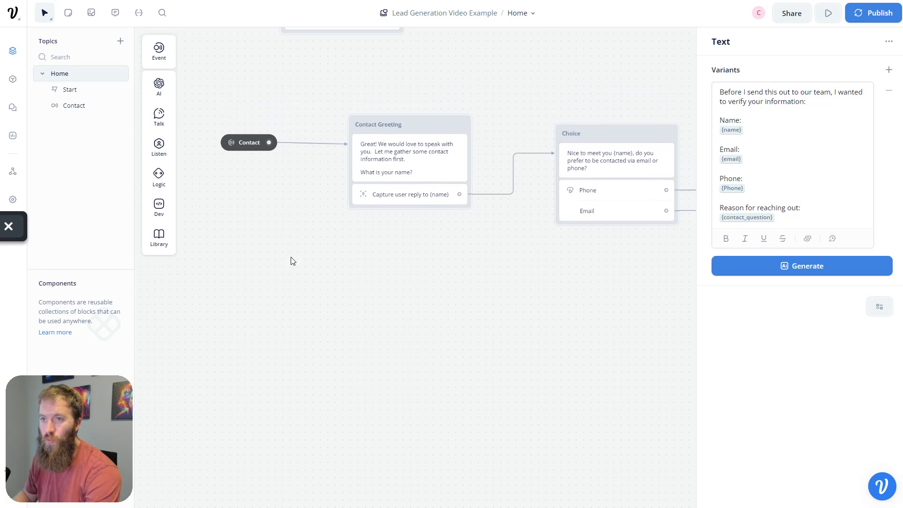
{"action": "mouse_move", "coordinate": [160, 57]}
{"action": "left_click_drag", "start_coordinate": [210, 50], "coordinate": [248, 408]}
- Create a 'Schedule an appointment' trigger intent with a description and five generated sample phrases
{"action": "left_click", "coordinate": [826, 75]}
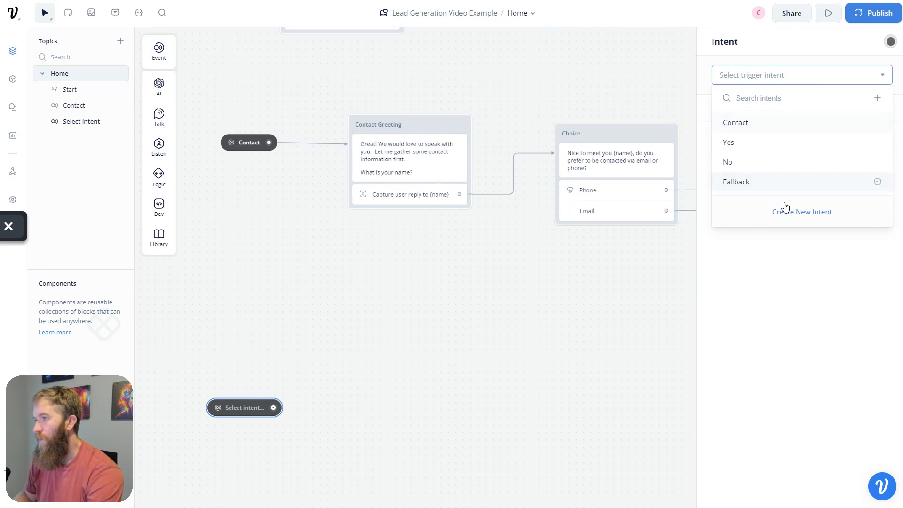
{"action": "left_click", "coordinate": [785, 210]}
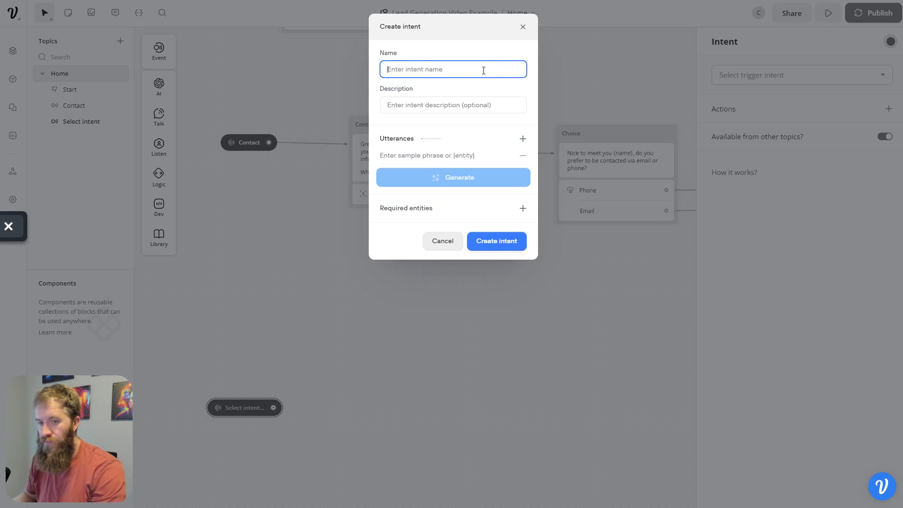
{"action": "type", "text": "Schedule an appointment"}
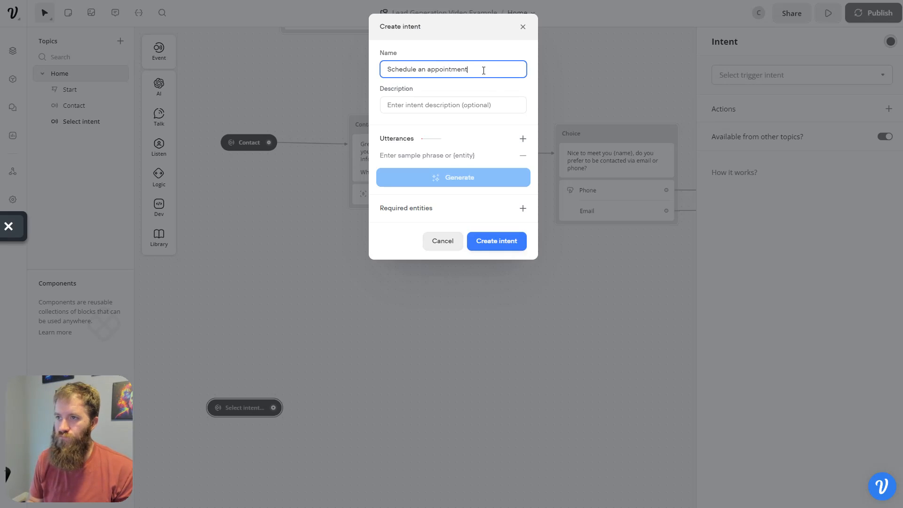
{"action": "key", "text": "Tab"}
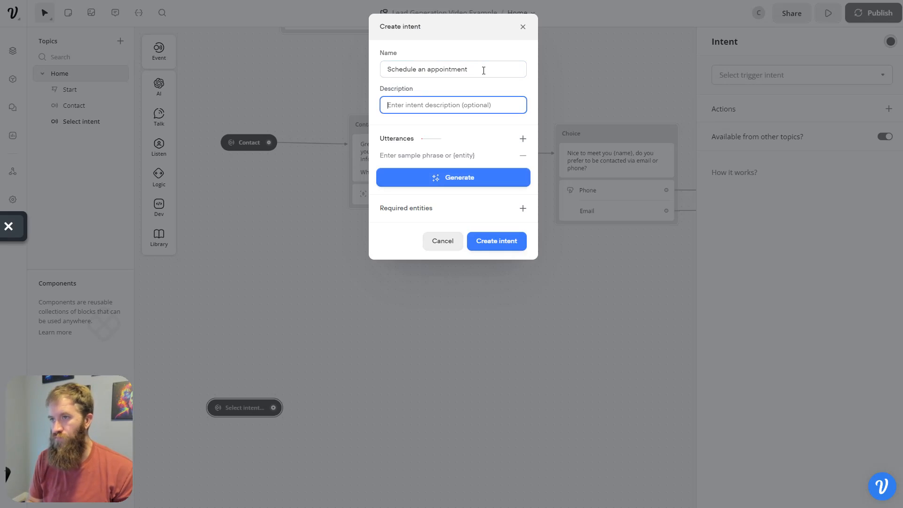
{"action": "type", "text": "schedule an appo"}
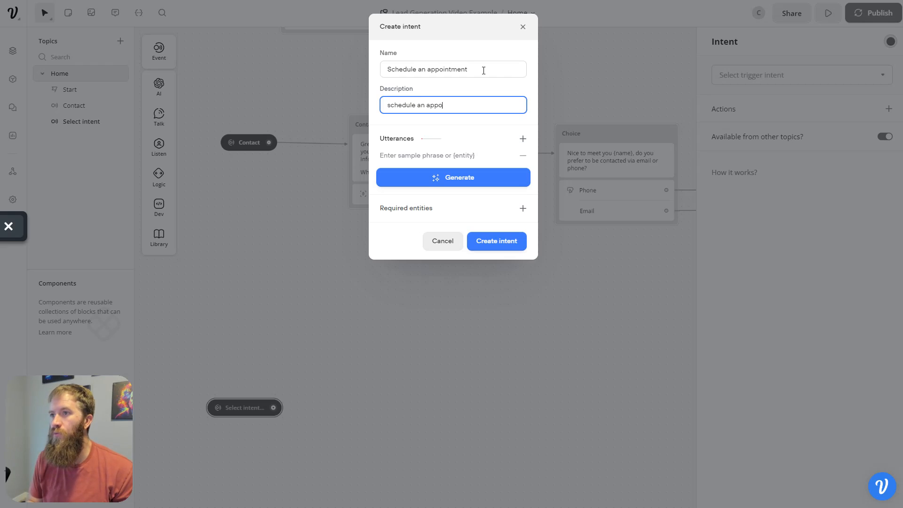
{"action": "type", "text": "intment"}
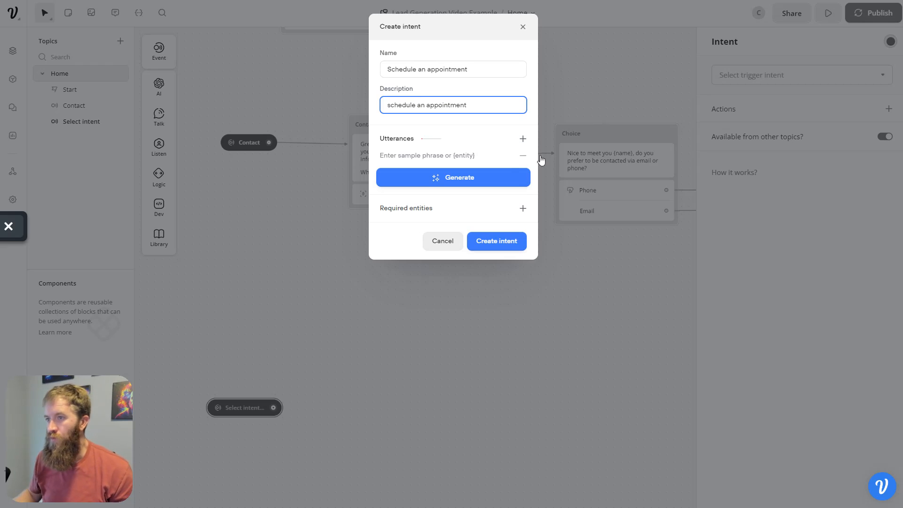
{"action": "left_click", "coordinate": [502, 175]}
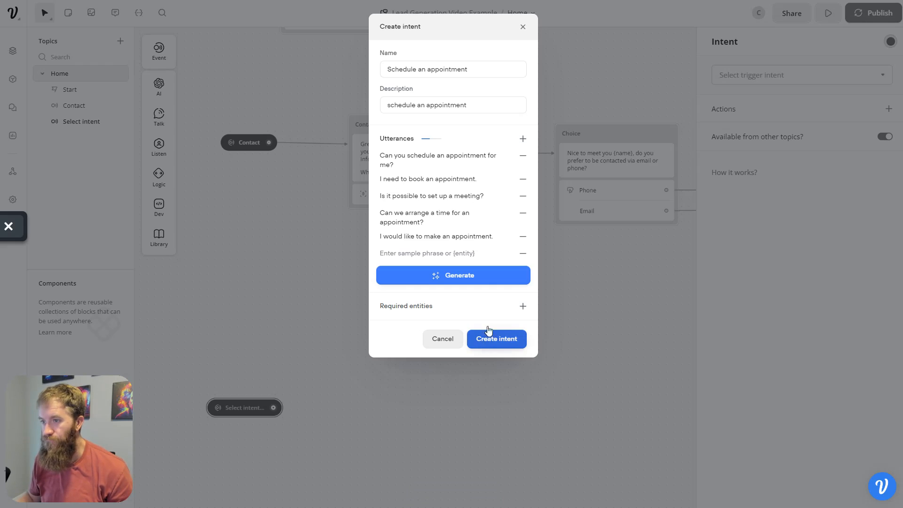
{"action": "left_click", "coordinate": [494, 342]}
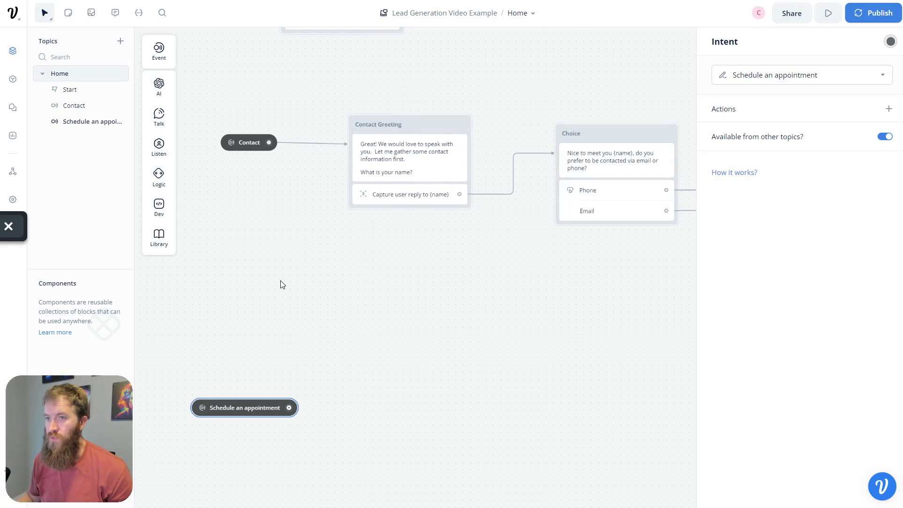
{"action": "left_click_drag", "start_coordinate": [280, 285], "coordinate": [365, 396]}
- Add a second Greeting choice labelled 'Schedule An Appointment'
{"action": "left_click", "coordinate": [402, 118]}
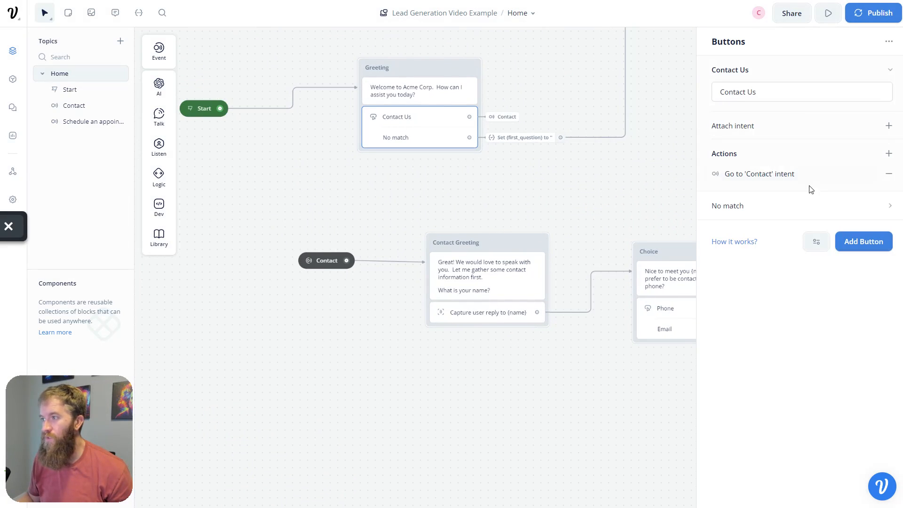
{"action": "left_click", "coordinate": [858, 242]}
{"action": "type", "text": "Sch"}
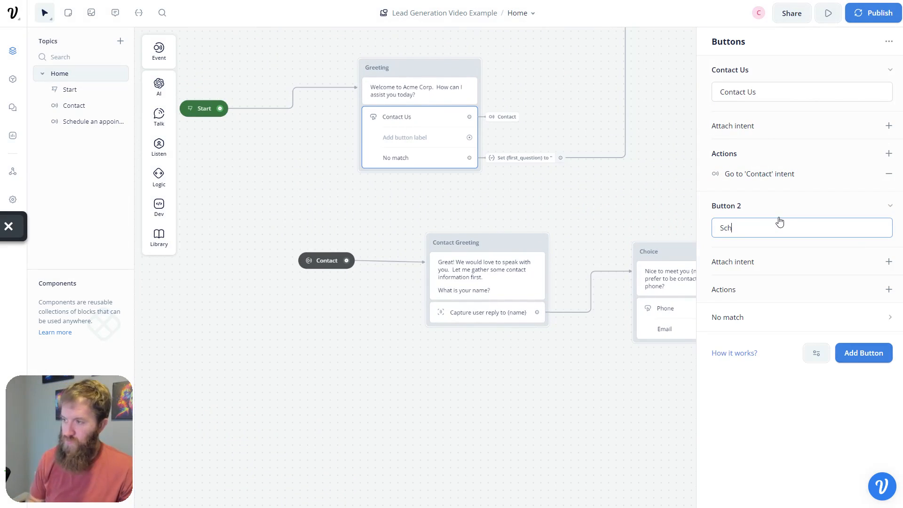
{"action": "type", "text": "eduyle An Ap"}
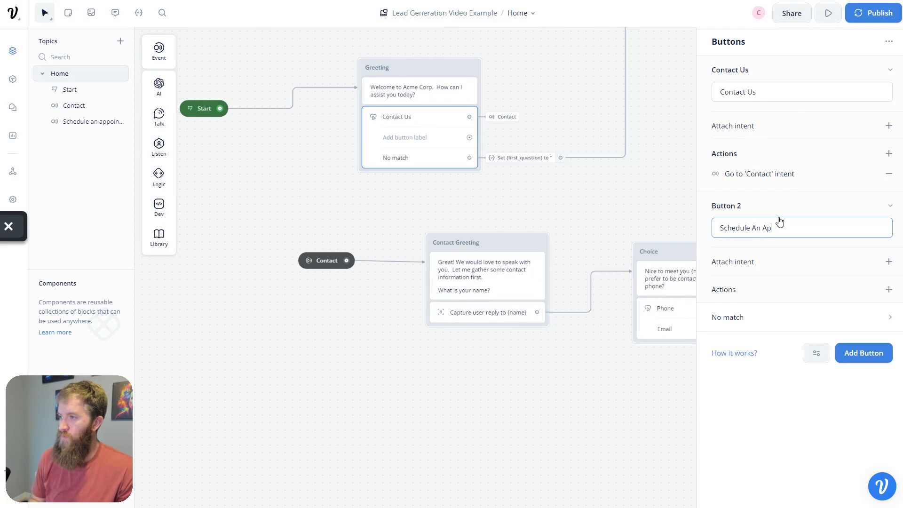
{"action": "type", "text": "pointment"}
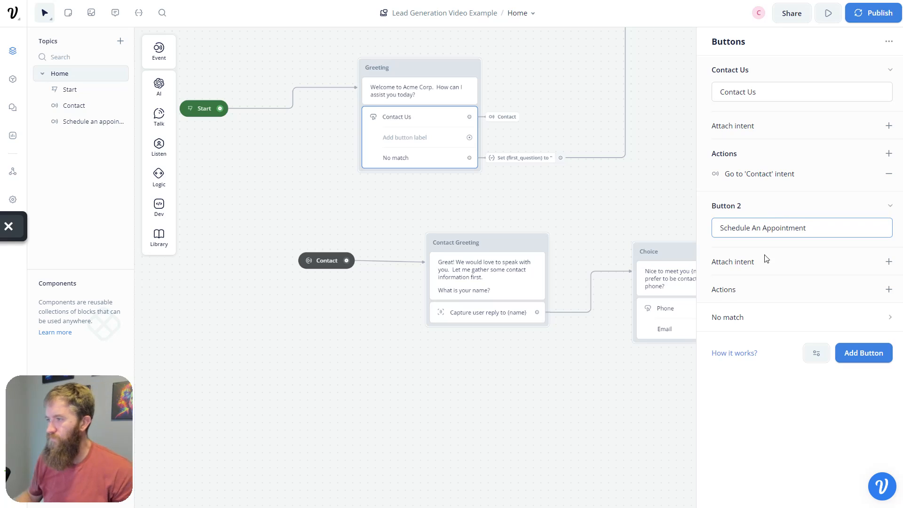
{"action": "left_click", "coordinate": [511, 429]}
- Connect that choice to a Go to Intent step targeting Schedule an appointment
{"action": "left_click_drag", "start_coordinate": [469, 138], "coordinate": [496, 138]}
{"action": "mouse_move", "coordinate": [545, 276]}
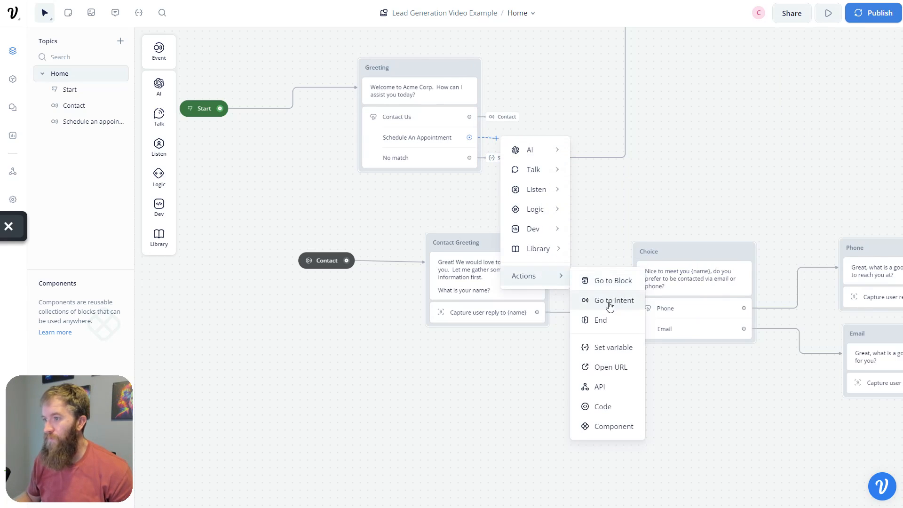
{"action": "left_click", "coordinate": [588, 299]}
{"action": "left_click", "coordinate": [770, 75]}
{"action": "mouse_move", "coordinate": [752, 144]}
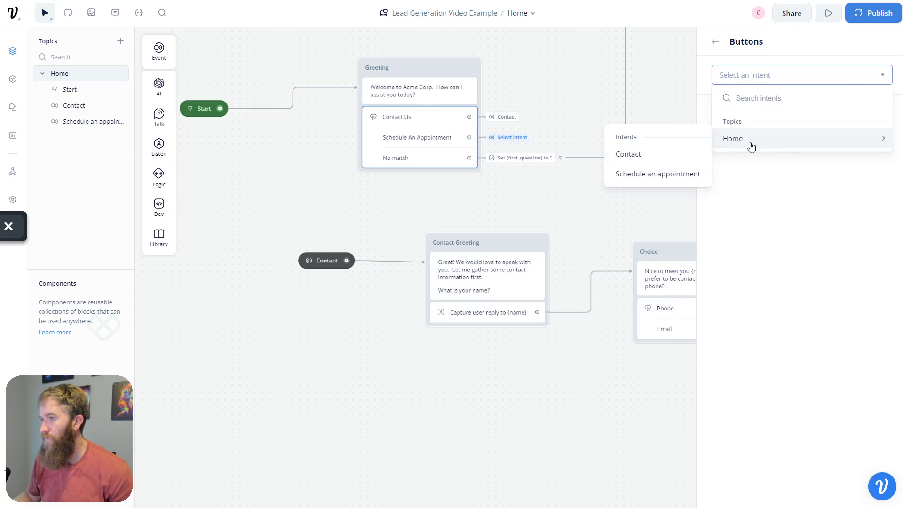
{"action": "left_click", "coordinate": [664, 176]}
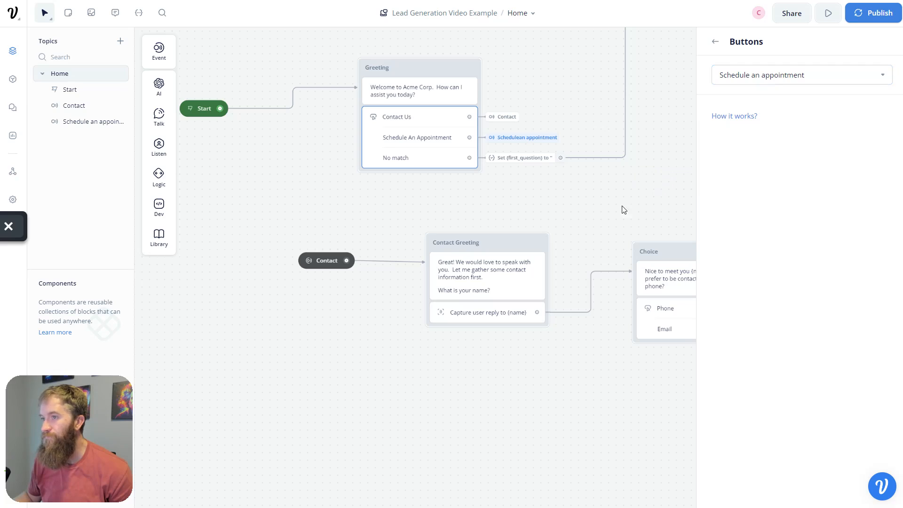
{"action": "left_click", "coordinate": [586, 391]}
{"action": "scroll", "coordinate": [586, 391], "scroll_direction": "down", "scroll_amount": 6}
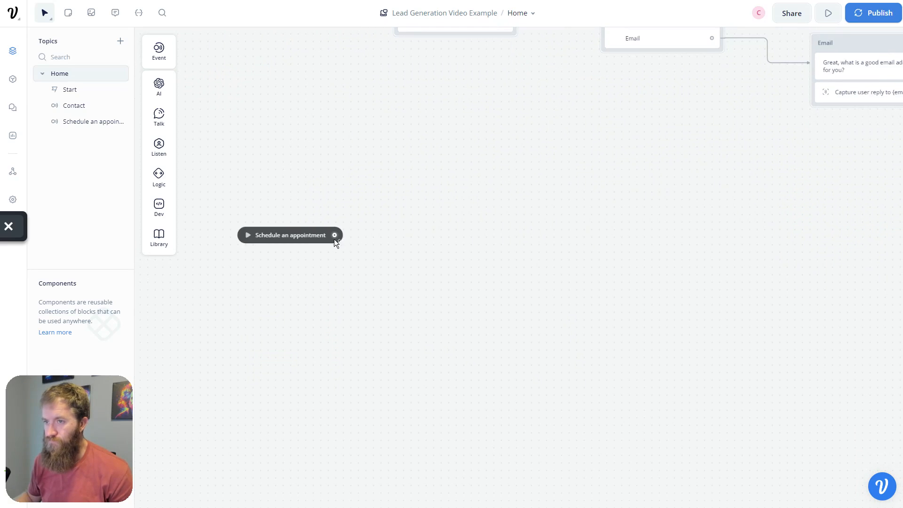
- Branch a new step off the Schedule an appointment trigger, clearing a stray text block's title
{"action": "left_click_drag", "start_coordinate": [334, 235], "coordinate": [426, 237]}
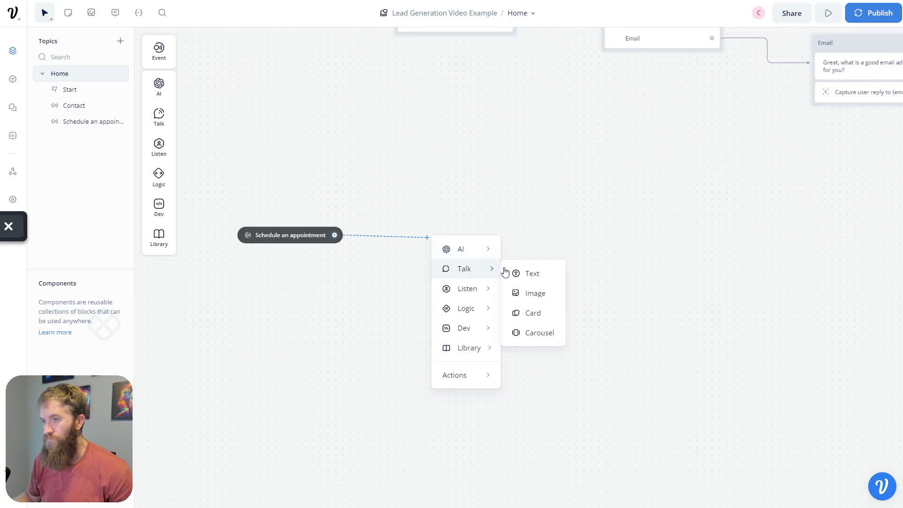
{"action": "left_click", "coordinate": [527, 273]}
{"action": "left_click_drag", "start_coordinate": [492, 224], "coordinate": [492, 213]}
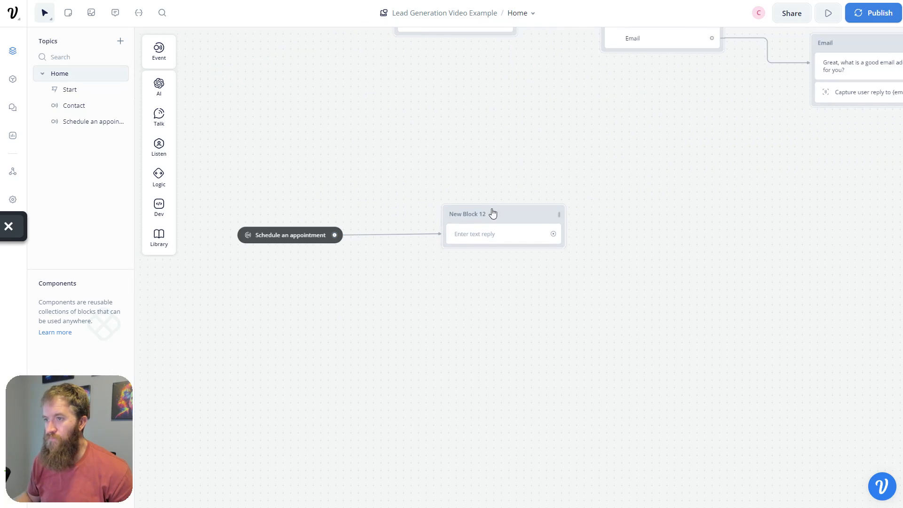
{"action": "double_click", "coordinate": [480, 212]}
{"action": "key", "text": "BackSpace"}
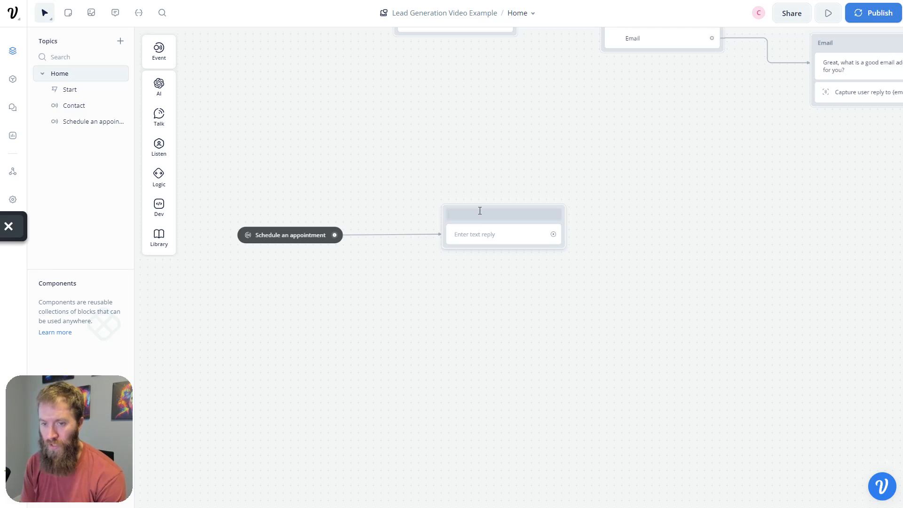
{"action": "left_click", "coordinate": [479, 211]}
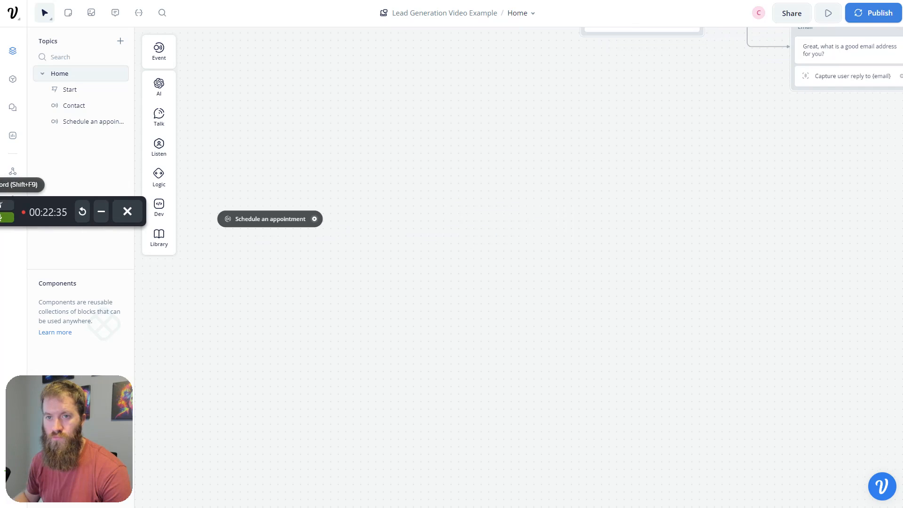
{"action": "left_click_drag", "start_coordinate": [315, 219], "coordinate": [371, 219]}
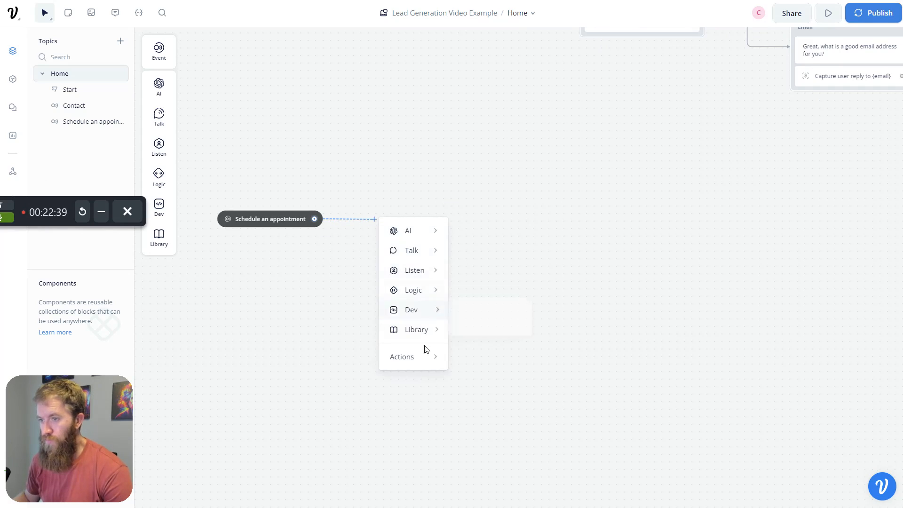
- Add a Set variable step after the Schedule an appointment trigger
{"action": "mouse_move", "coordinate": [425, 362]}
{"action": "left_click", "coordinate": [499, 430]}
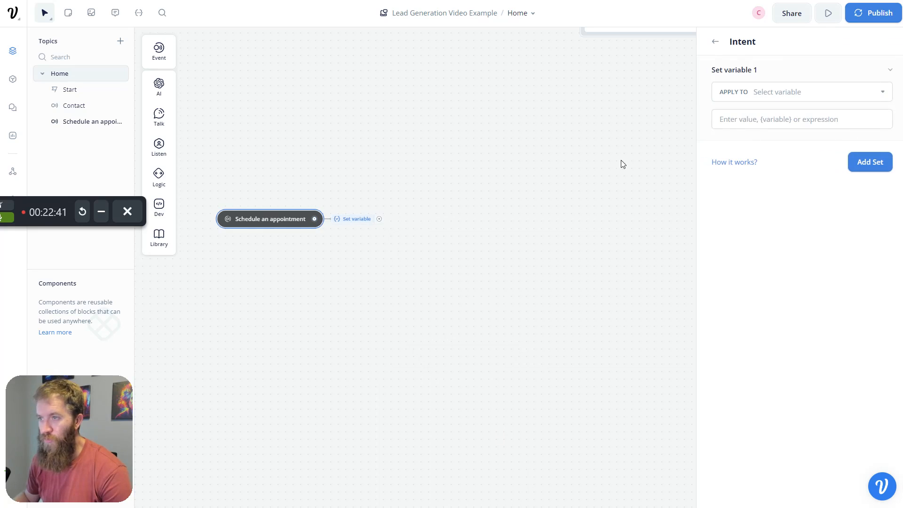
{"action": "left_click", "coordinate": [801, 91]}
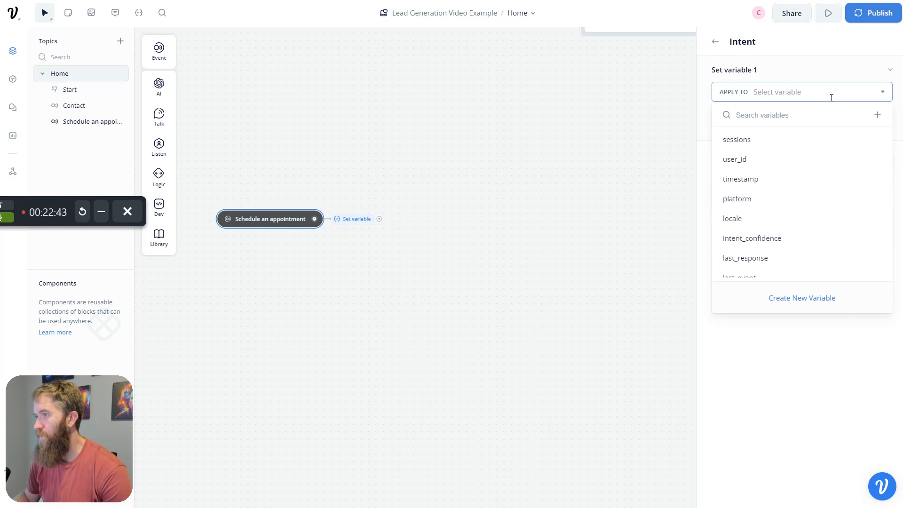
{"action": "key", "text": "r"}
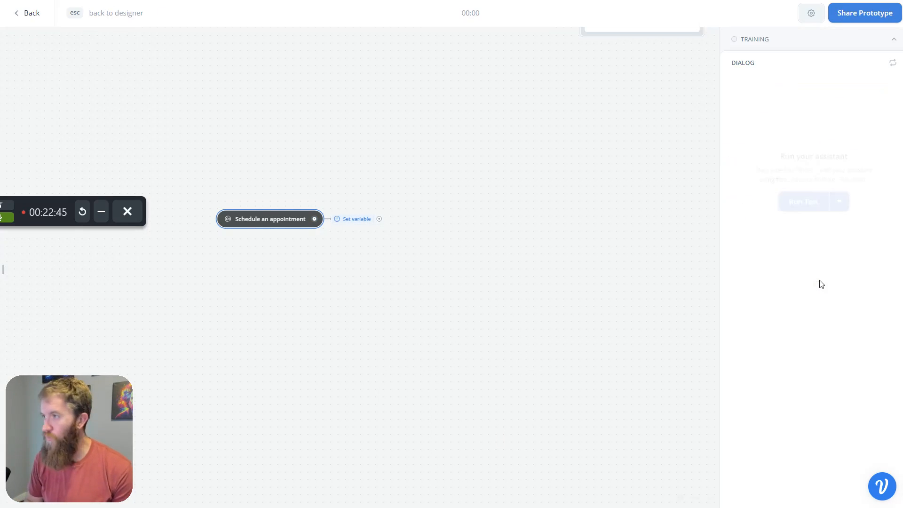
{"action": "left_click_drag", "start_coordinate": [385, 427], "coordinate": [303, 288]}
{"action": "left_click_drag", "start_coordinate": [512, 349], "coordinate": [418, 207]}
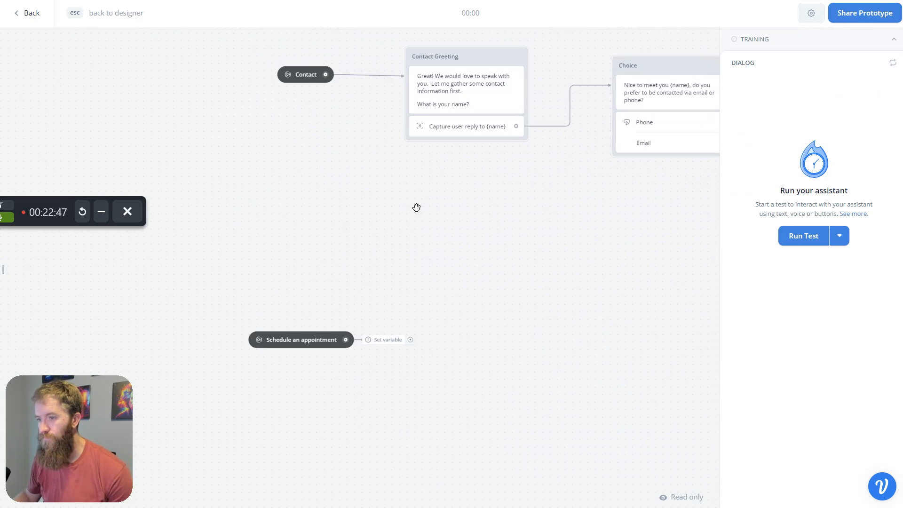
{"action": "left_click_drag", "start_coordinate": [428, 355], "coordinate": [363, 290]}
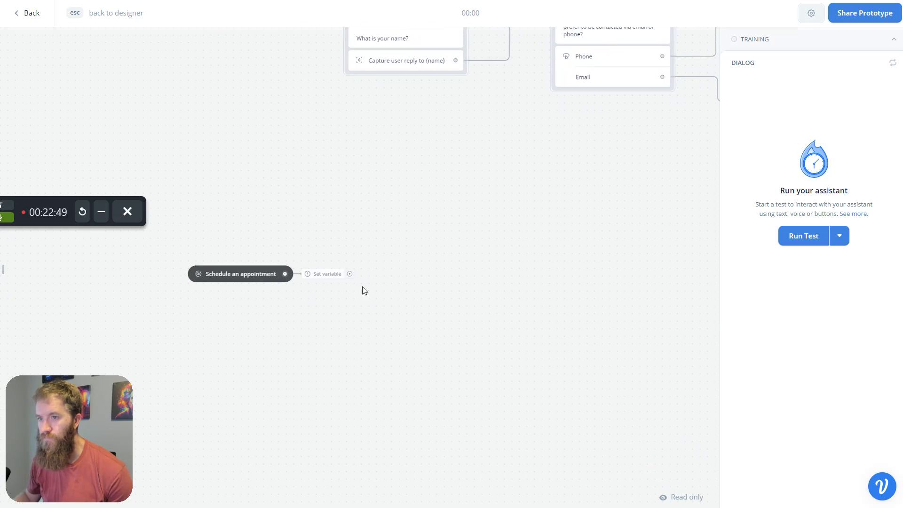
{"action": "key", "text": "Escape"}
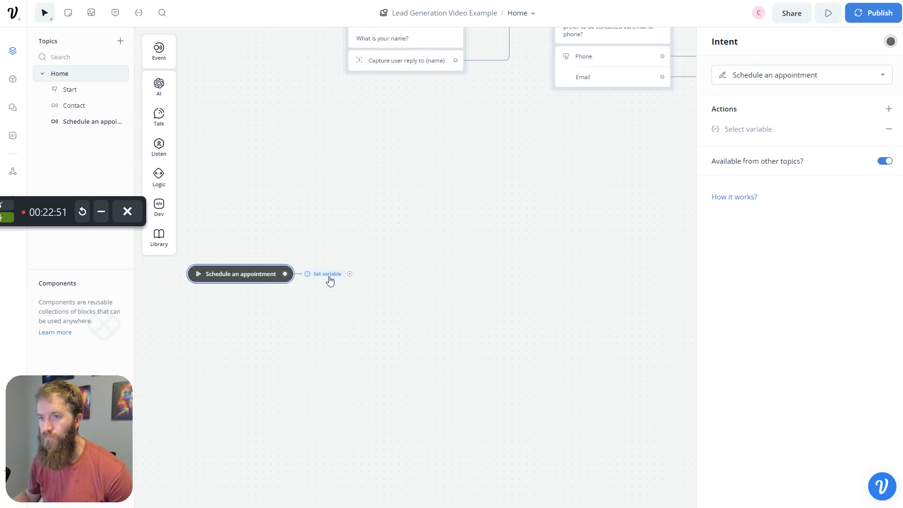
- Create a 'url' variable and set it to the pasted Calendly discovery-call link
{"action": "left_click", "coordinate": [328, 274]}
{"action": "left_click", "coordinate": [418, 253]}
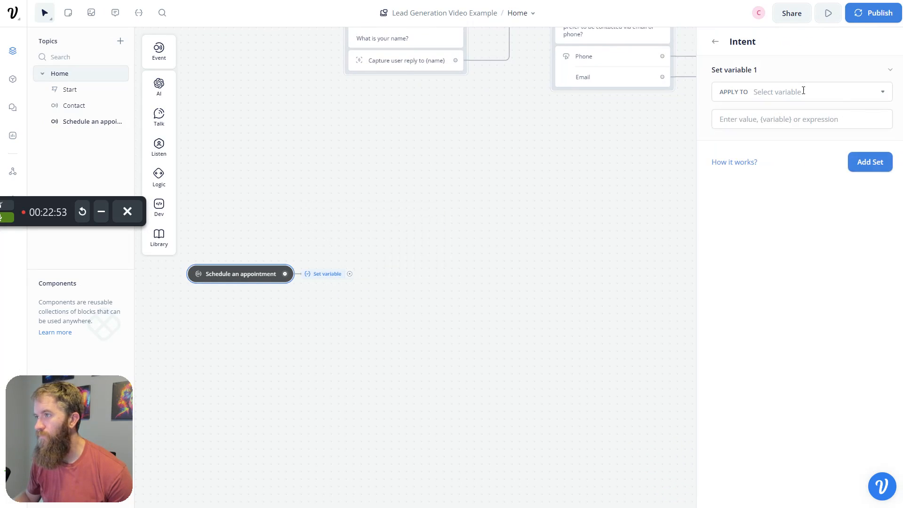
{"action": "left_click", "coordinate": [803, 91]}
{"action": "type", "text": "url"}
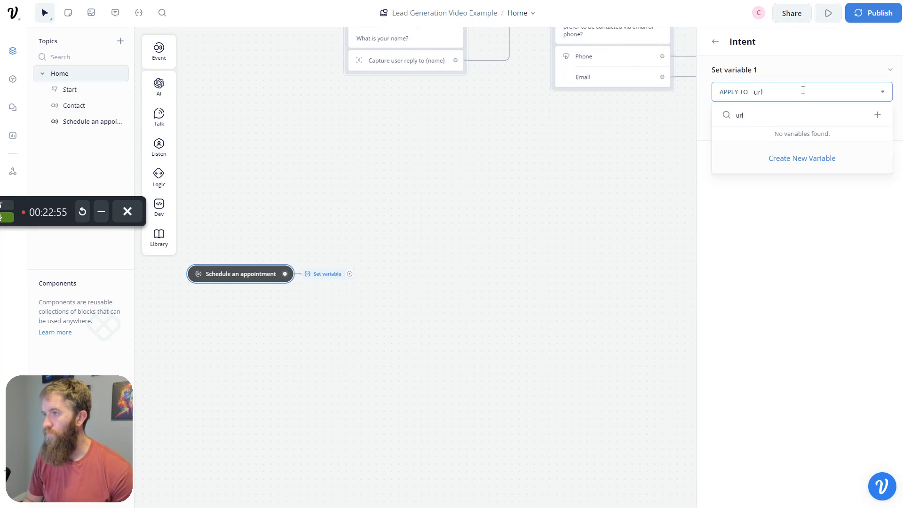
{"action": "left_click", "coordinate": [877, 114]}
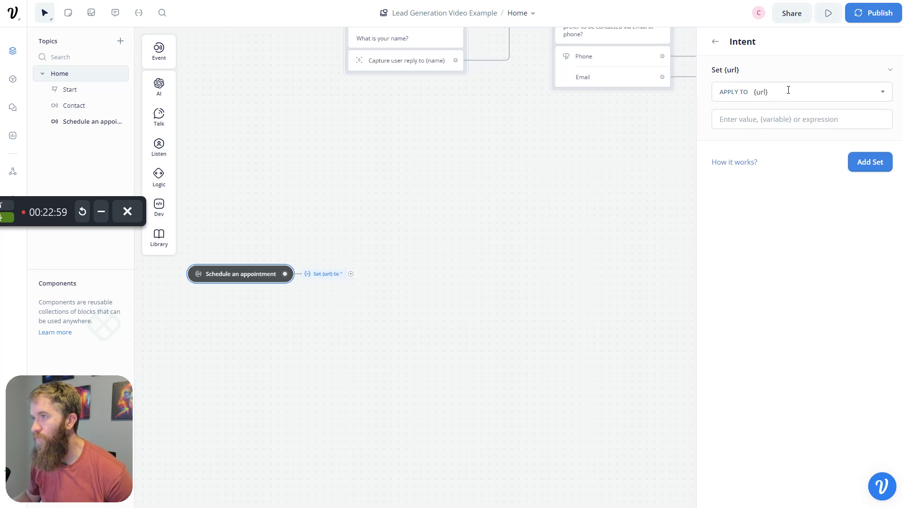
{"action": "left_click", "coordinate": [787, 117]}
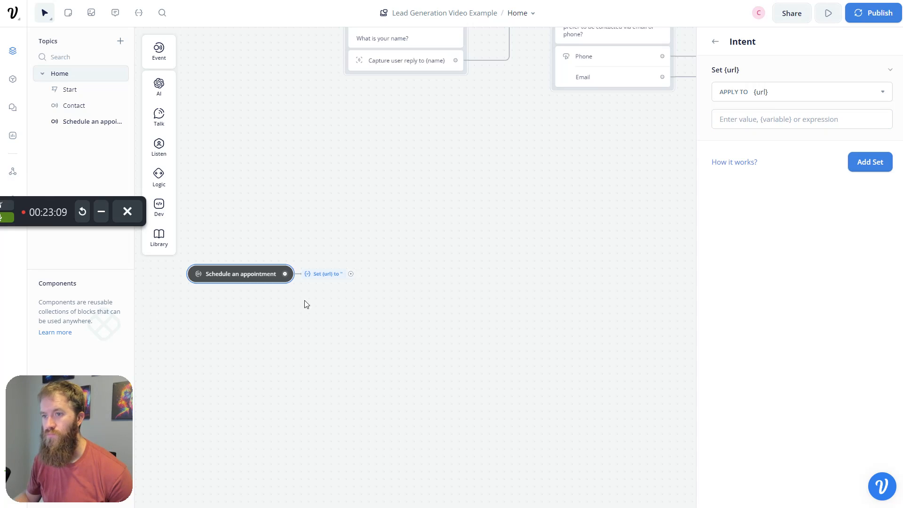
{"action": "left_click", "coordinate": [782, 126]}
{"action": "type", "text": "https://calendly.com/umbral-ai/discovery-call"}
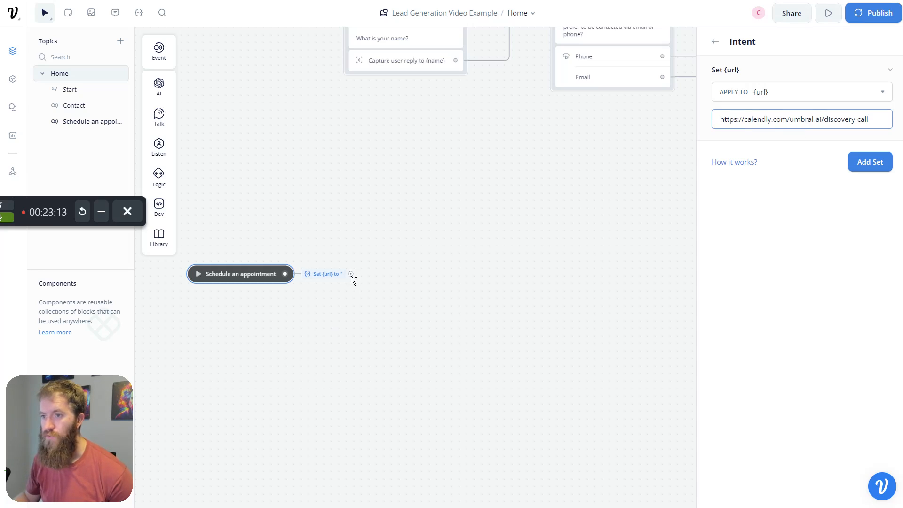
- Attach a new Text step after the url assignment
{"action": "left_click_drag", "start_coordinate": [407, 275], "coordinate": [413, 273]}
{"action": "mouse_move", "coordinate": [454, 304]}
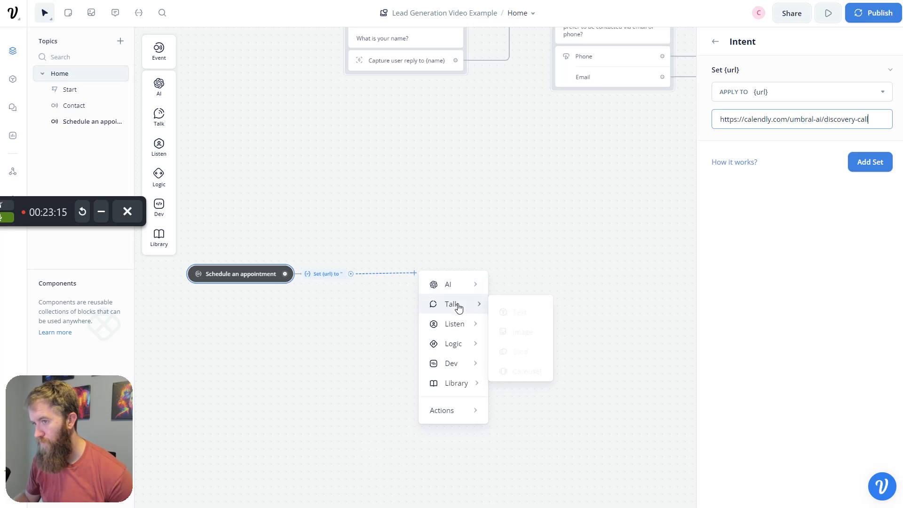
{"action": "left_click", "coordinate": [535, 312]}
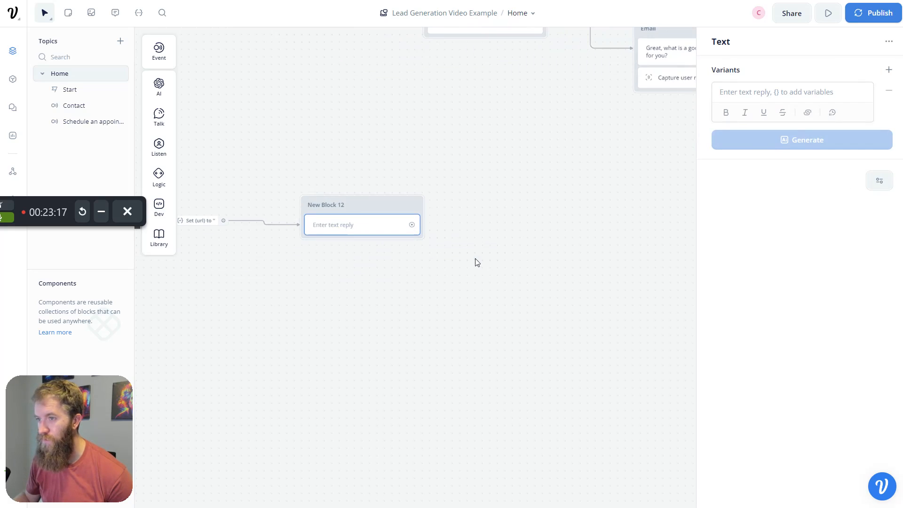
- Rename the new text block to 'iframe'
{"action": "double_click", "coordinate": [331, 201]}
{"action": "type", "text": "iframe"}
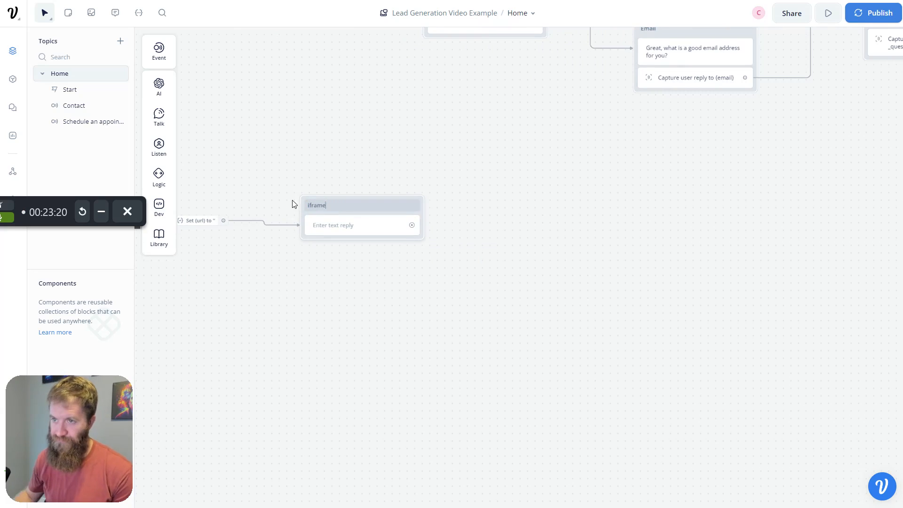
{"action": "key", "text": "Return"}
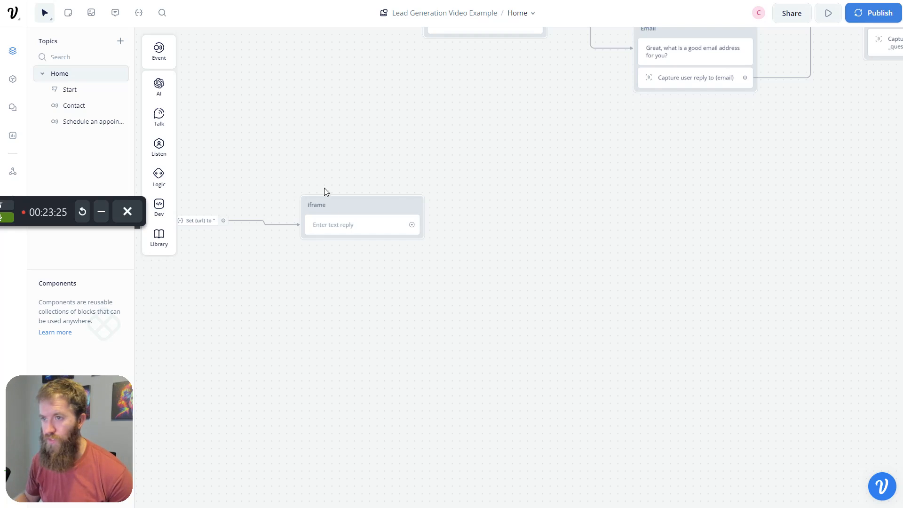
- Paste a 300×300 Calendly iframe embed with src {url} into the text reply
{"action": "left_click", "coordinate": [336, 226]}
{"action": "left_click", "coordinate": [378, 238]}
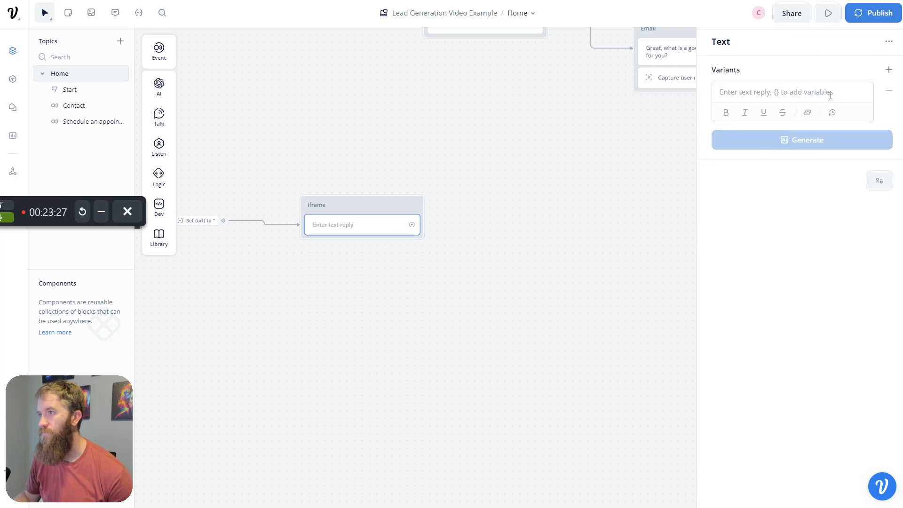
{"action": "left_click", "coordinate": [799, 92]}
{"action": "key", "text": "ctrl+v"}
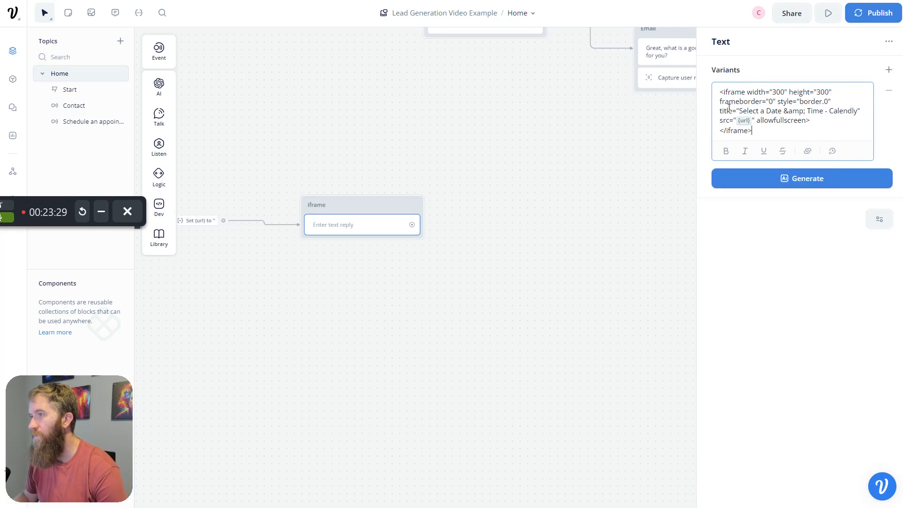
{"action": "left_click_drag", "start_coordinate": [322, 305], "coordinate": [435, 311]}
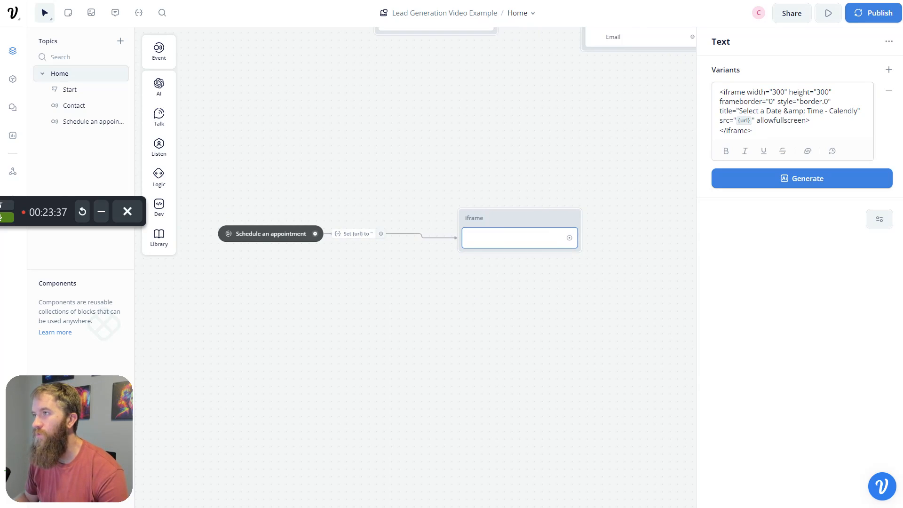
- Load umbral.ai in a new browser tab and launch its full-page chat assistant
{"action": "key", "text": "ctrl+t"}
{"action": "type", "text": "um"}
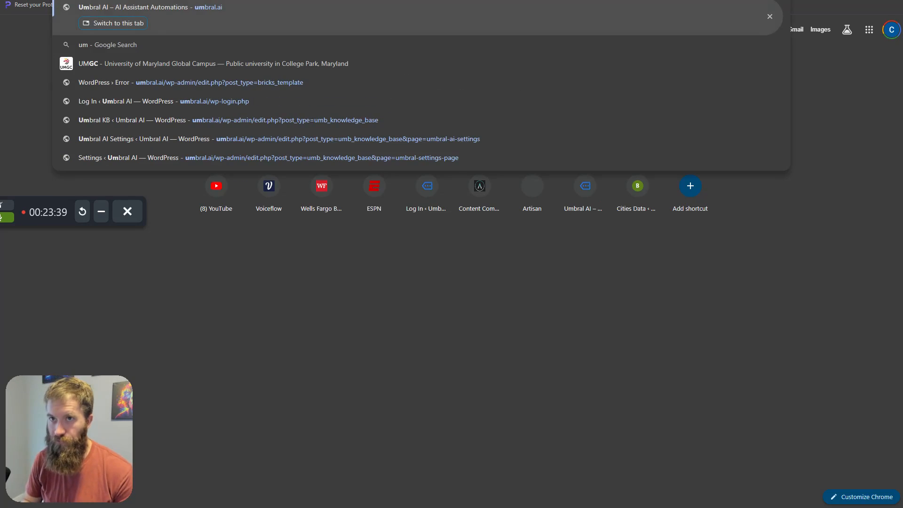
{"action": "key", "text": "Return"}
{"action": "type", "text": "Conner"}
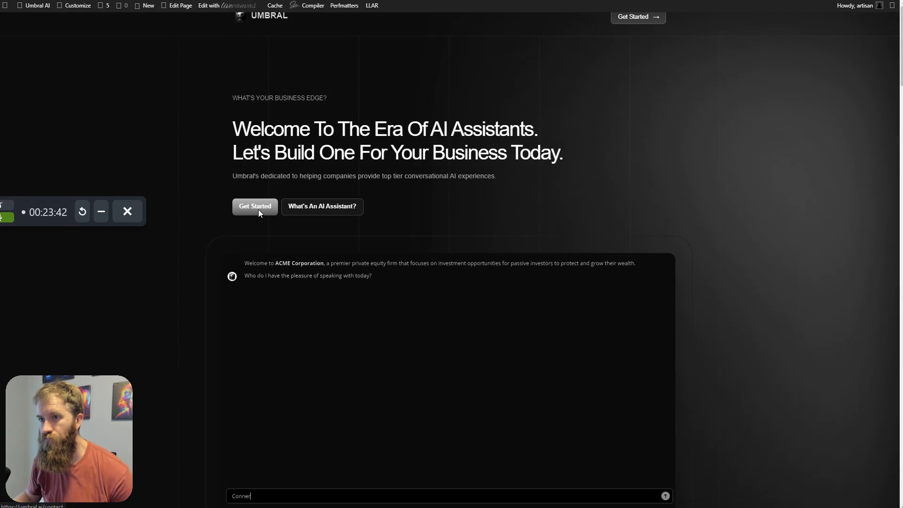
{"action": "left_click", "coordinate": [259, 210]}
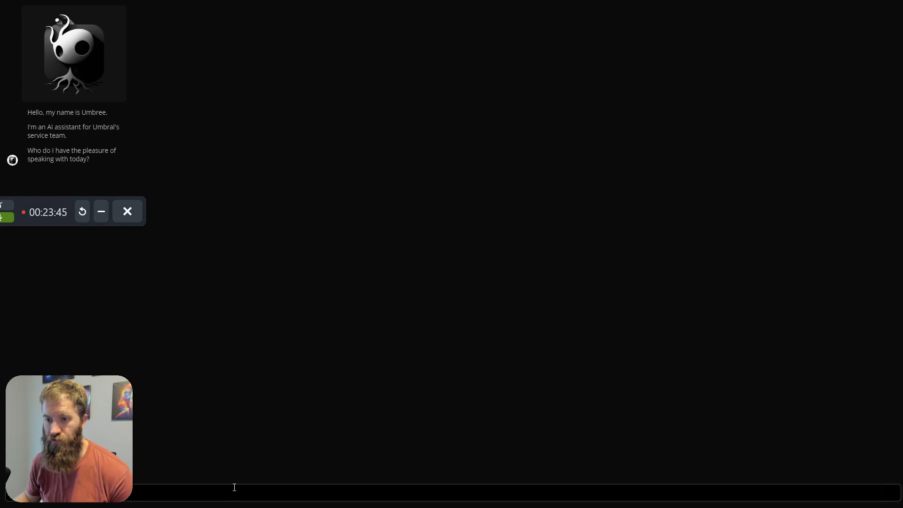
- Answer the chatbot's questions with a test name and a contact e-mail address
{"action": "type", "text": "conner"}
{"action": "key", "text": "Return"}
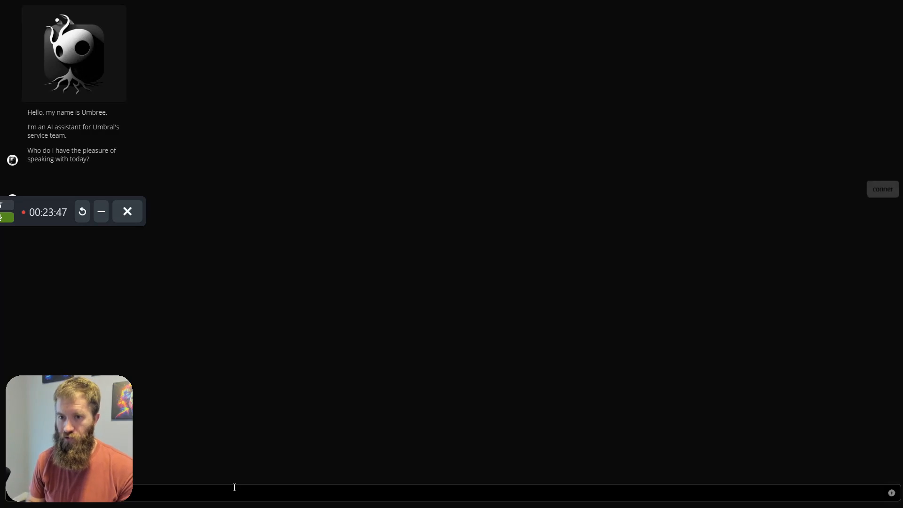
{"action": "left_click_drag", "start_coordinate": [106, 470], "coordinate": [845, 423]}
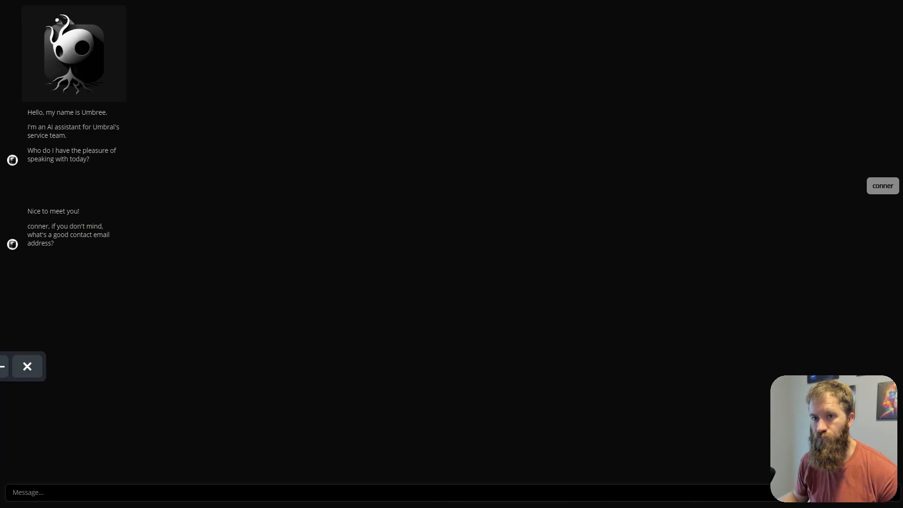
{"action": "left_click", "coordinate": [173, 491]}
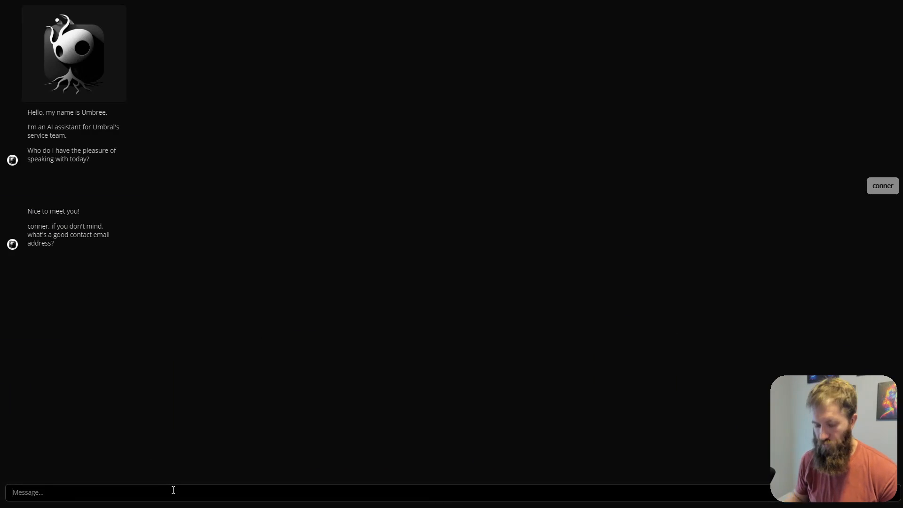
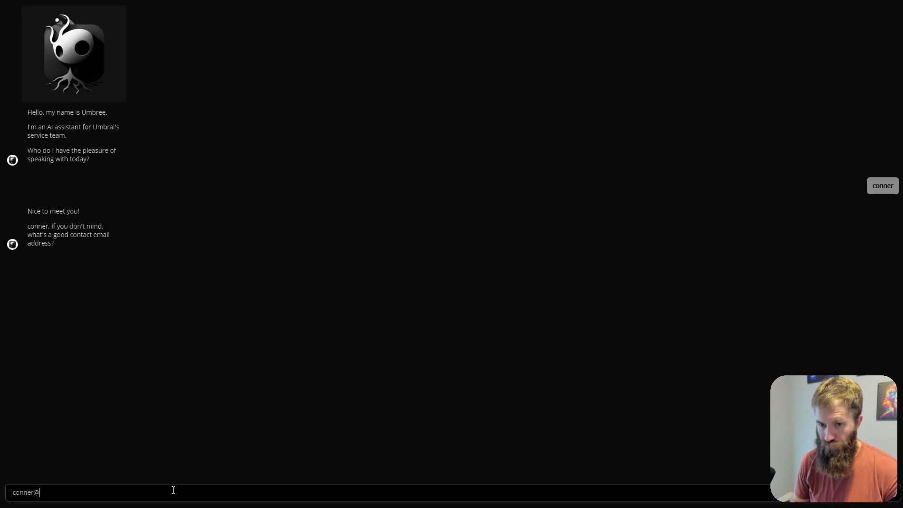
{"action": "key", "text": "Return"}
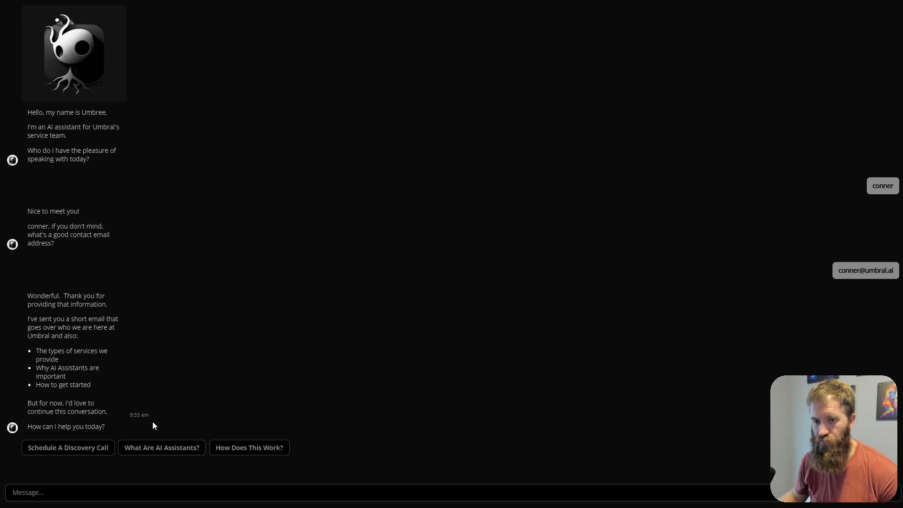
- Request a discovery call and book Thursday, January 18 at 8:00am in the Calendly embed
{"action": "left_click", "coordinate": [83, 449]}
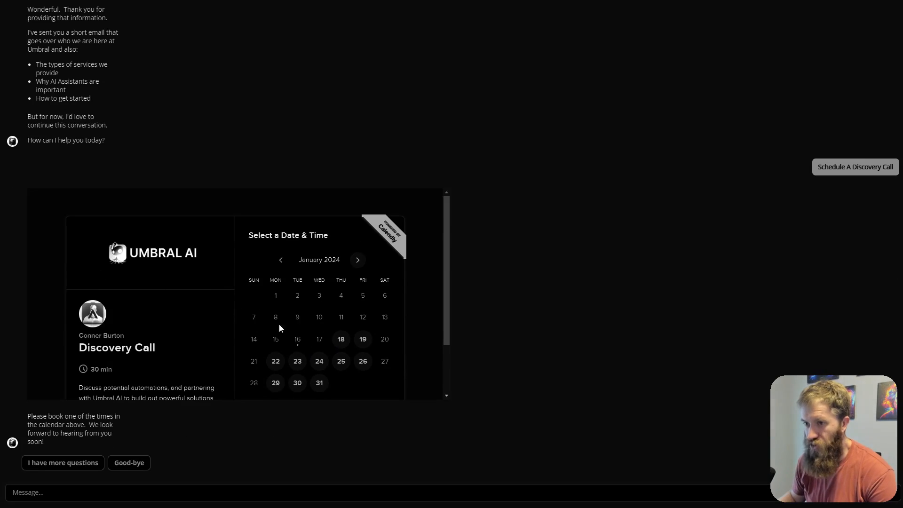
{"action": "scroll", "coordinate": [207, 329], "scroll_direction": "down", "scroll_amount": 1}
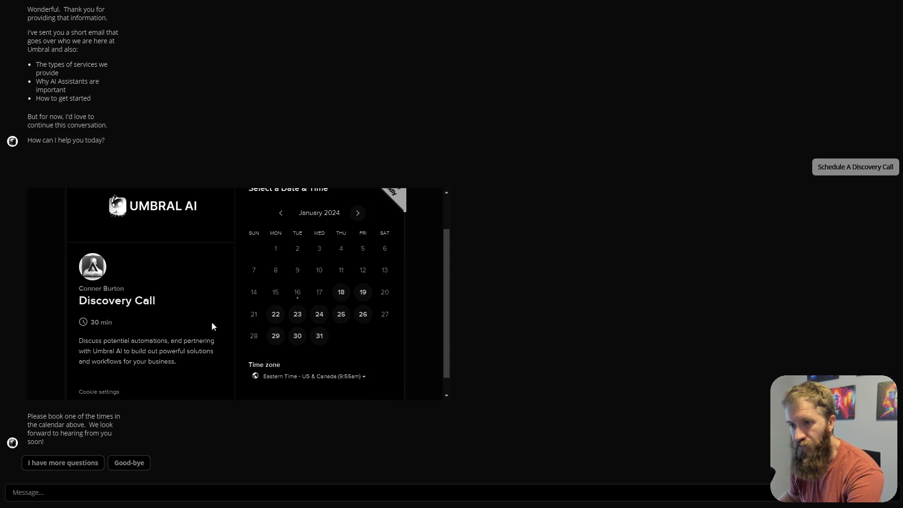
{"action": "left_click", "coordinate": [342, 293]}
{"action": "left_click", "coordinate": [381, 312]}
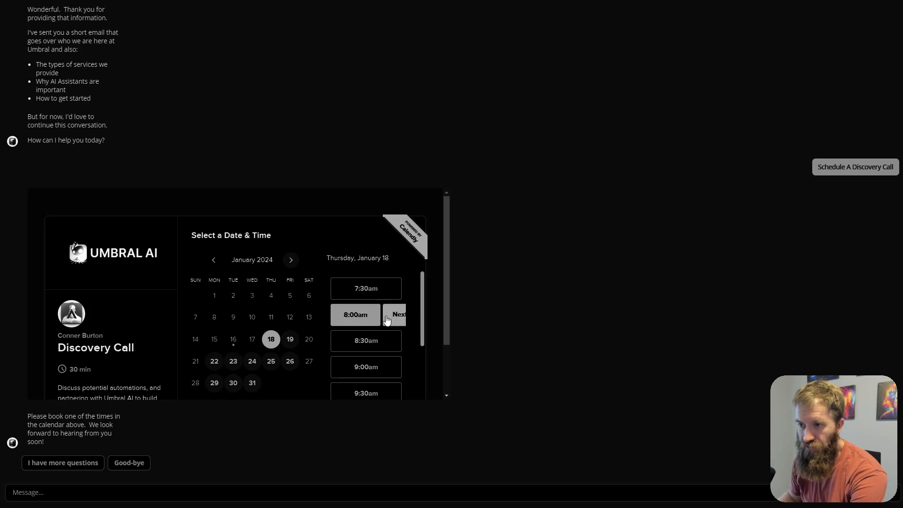
{"action": "left_click", "coordinate": [389, 313]}
- Review the Calendly Enter Details form's Name and Email fields
{"action": "left_click", "coordinate": [258, 263]}
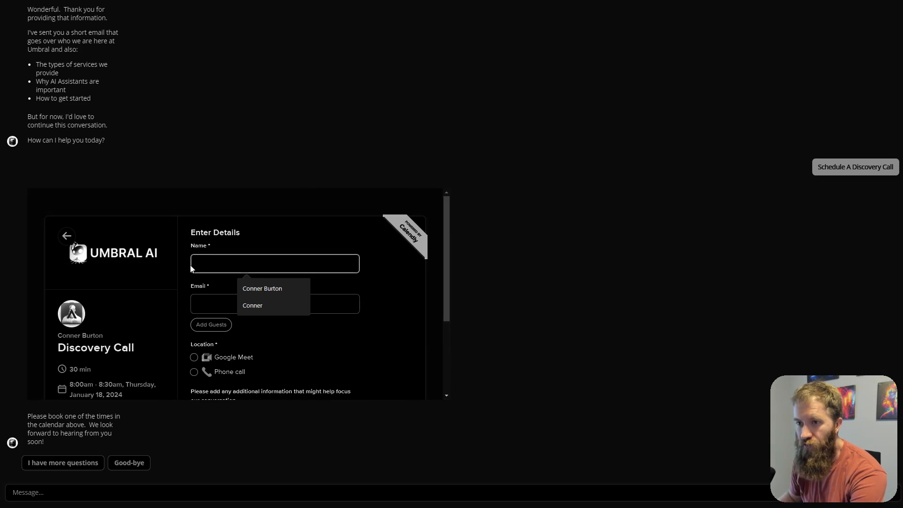
{"action": "left_click", "coordinate": [245, 307]}
{"action": "left_click", "coordinate": [391, 303]}
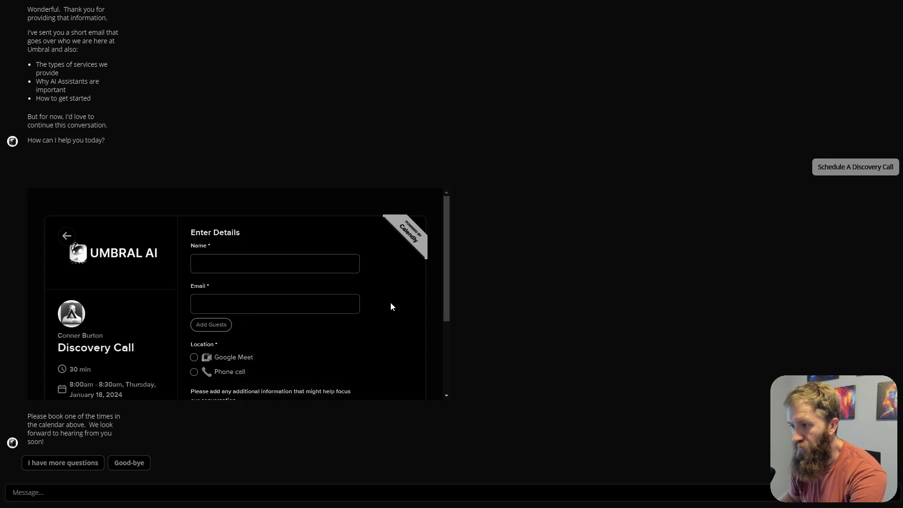
{"action": "scroll", "coordinate": [357, 311], "scroll_direction": "down", "scroll_amount": 3}
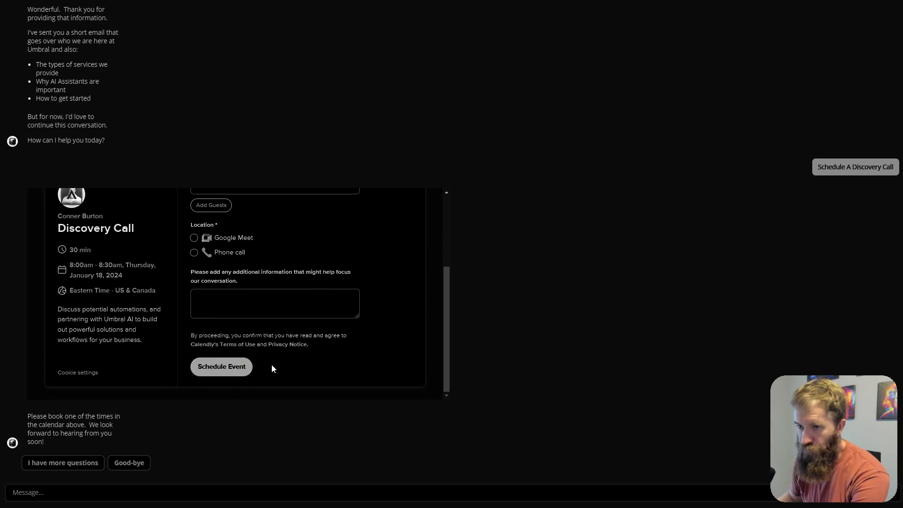
{"action": "scroll", "coordinate": [330, 356], "scroll_direction": "up", "scroll_amount": 5}
{"action": "scroll", "coordinate": [343, 354], "scroll_direction": "down", "scroll_amount": 3}
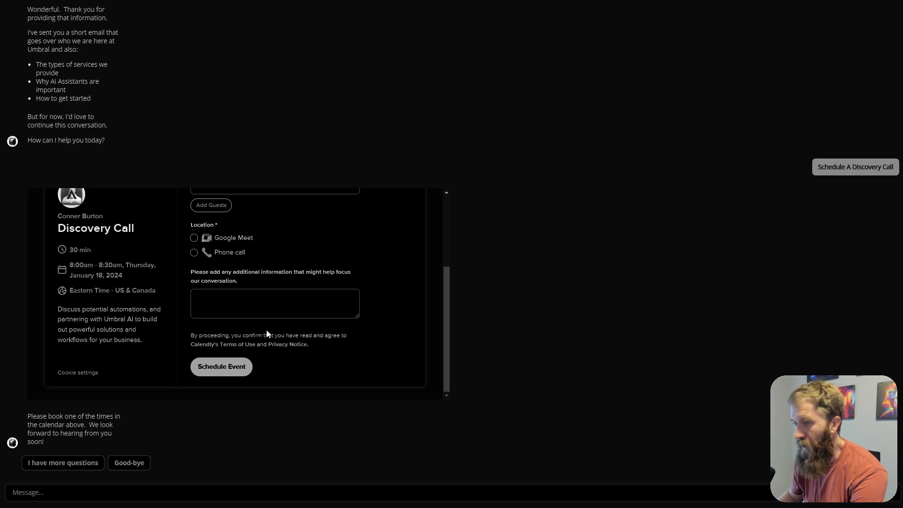
{"action": "scroll", "coordinate": [328, 334], "scroll_direction": "up", "scroll_amount": 1}
{"action": "scroll", "coordinate": [327, 336], "scroll_direction": "down", "scroll_amount": 1}
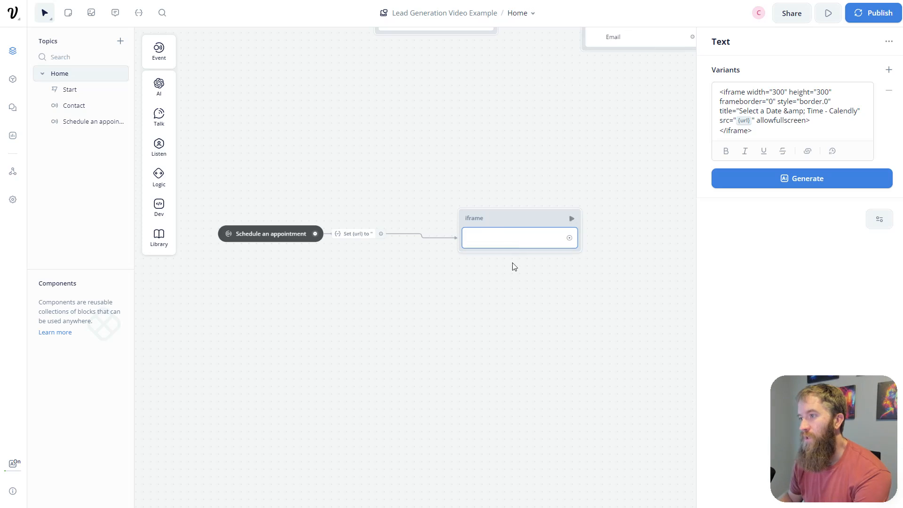
- Pan the Voiceflow canvas back to the {url} Calendly step and its 300×300 iframe reply
{"action": "left_click_drag", "start_coordinate": [474, 278], "coordinate": [485, 316]}
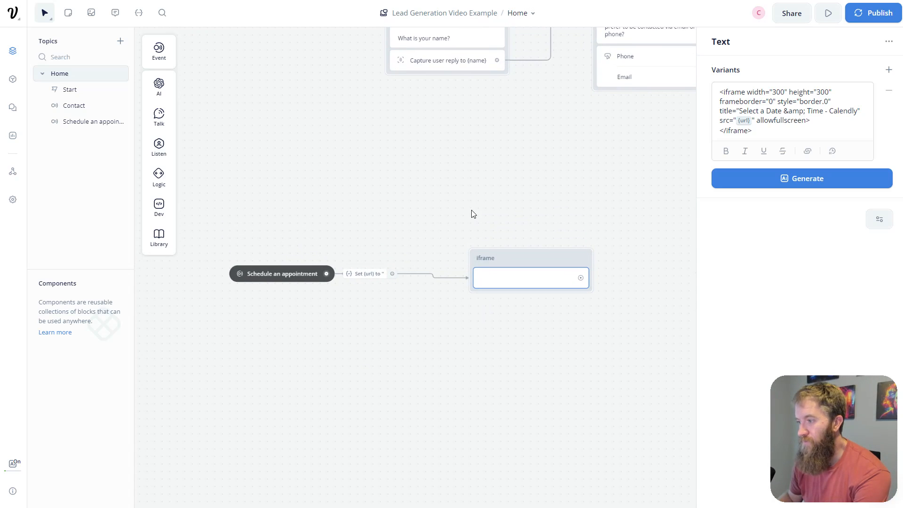
{"action": "left_click_drag", "start_coordinate": [842, 454], "coordinate": [62, 456]}
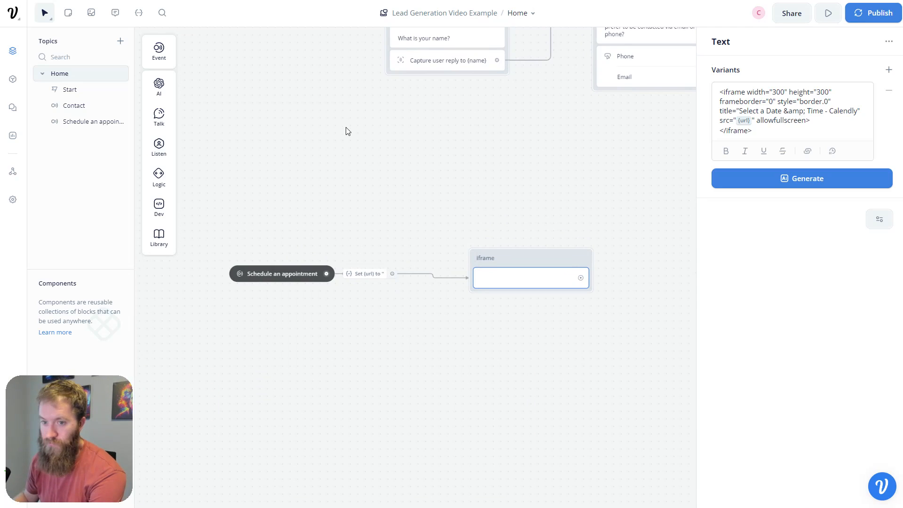
{"action": "left_click_drag", "start_coordinate": [0, 400], "coordinate": [268, 377]}
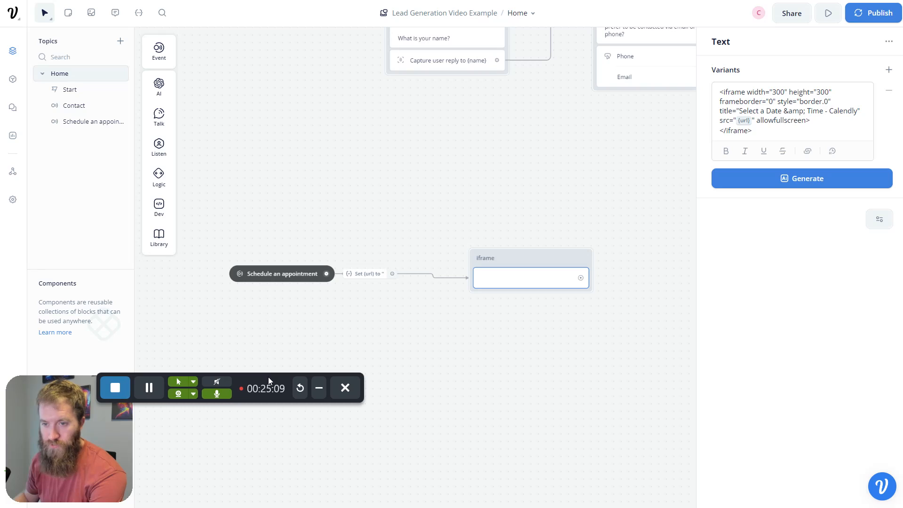
{"action": "left_click", "coordinate": [119, 387]}
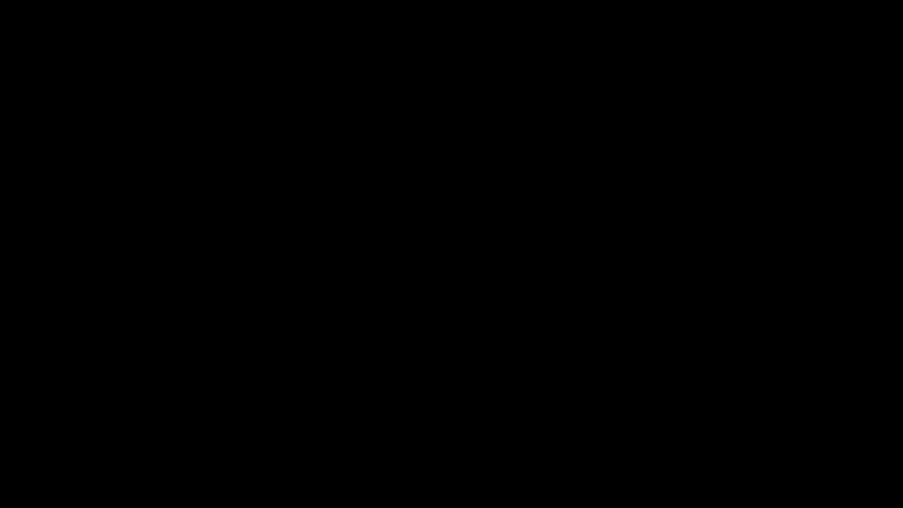